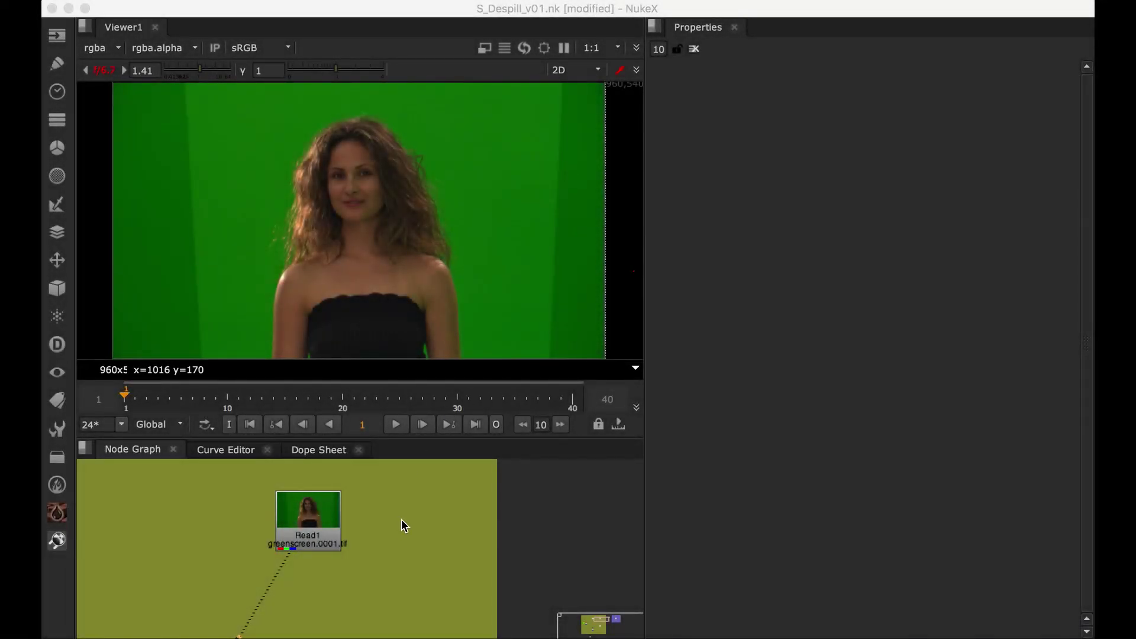
Add an S_Despill node to the Read1 greenscreen plate.
left_click(322, 524)
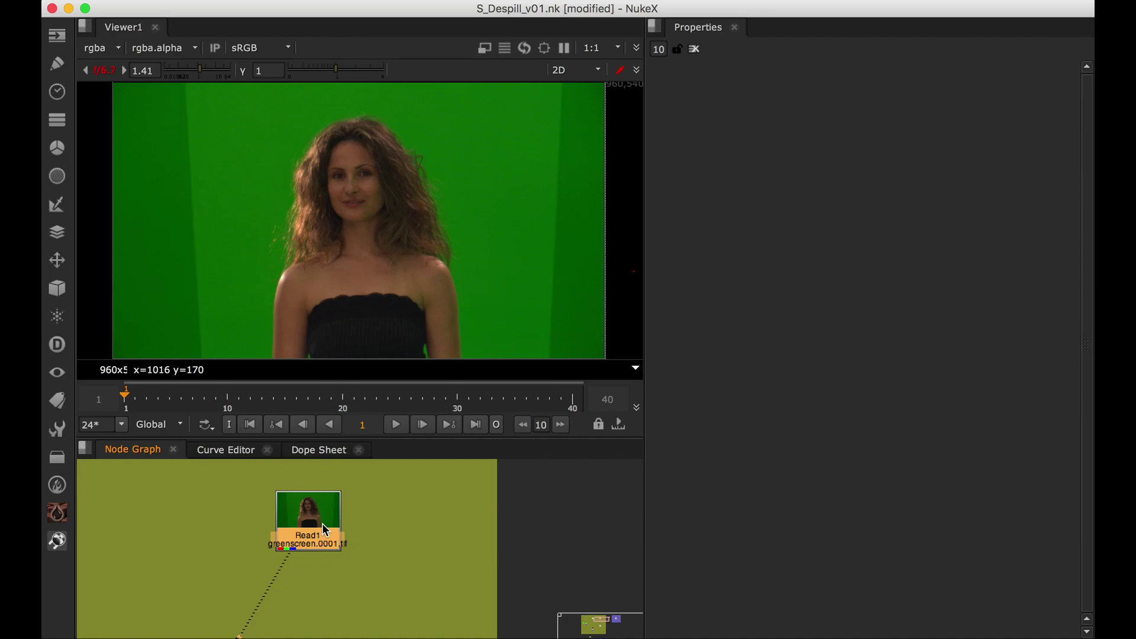
key("Tab")
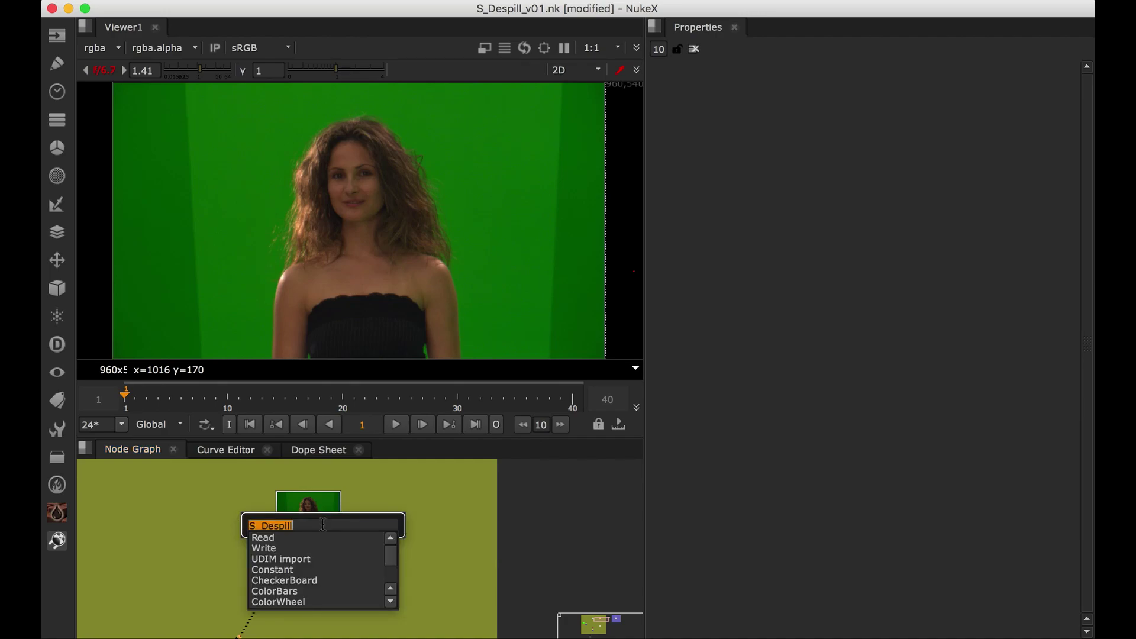
key("Return")
Maximize the viewer, frame the despilled plate and move the floating s_despill properties clear of the woman.
key("space")
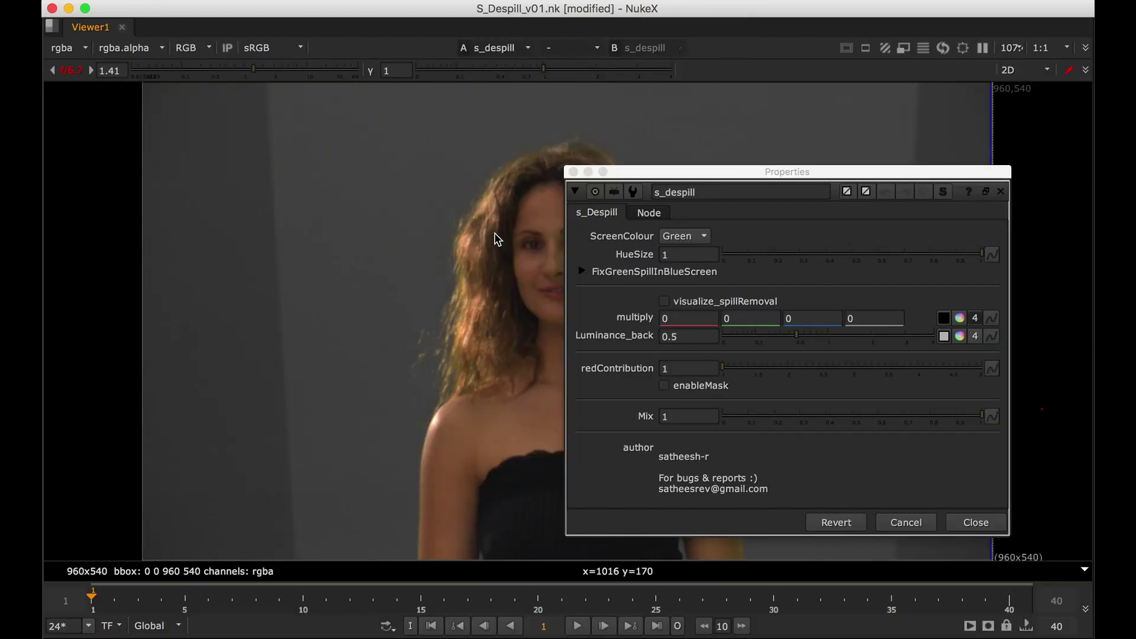
middle_click_drag(405, 274, 154, 258)
key("f")
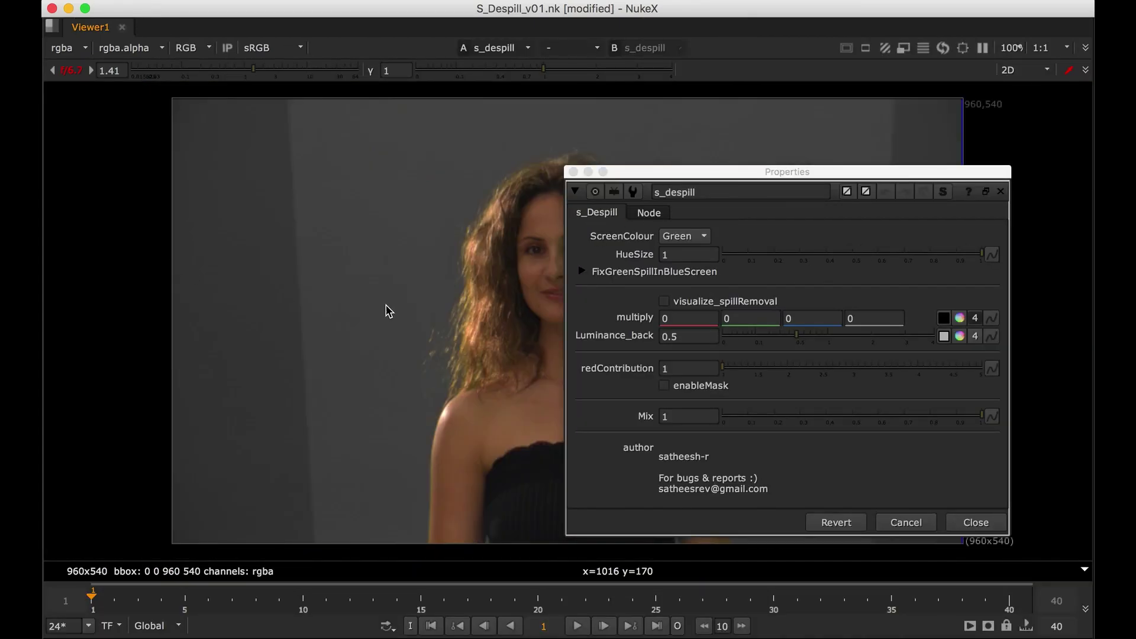
middle_click_drag(387, 311, 380, 342)
left_click_drag(812, 176, 883, 166)
middle_click_drag(391, 315, 404, 294)
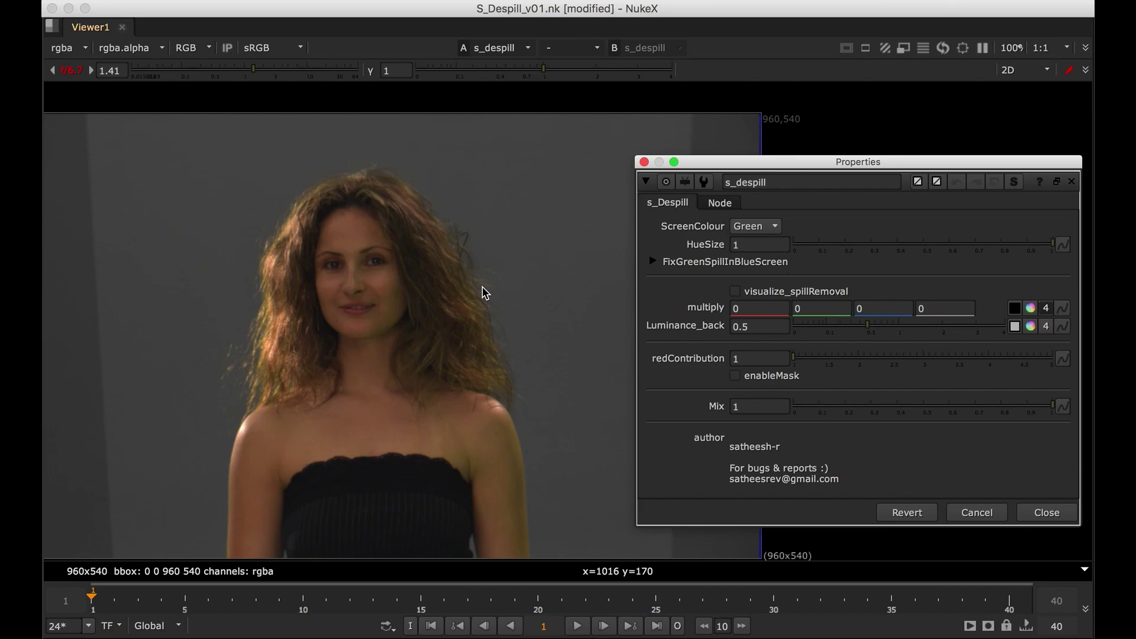
Check the ScreenColour options and try HueSize values of 0 and 0.8 on the green screen.
left_click(766, 231)
left_click(768, 230)
left_click(784, 246)
double_click(759, 244)
type("0")
key("Return")
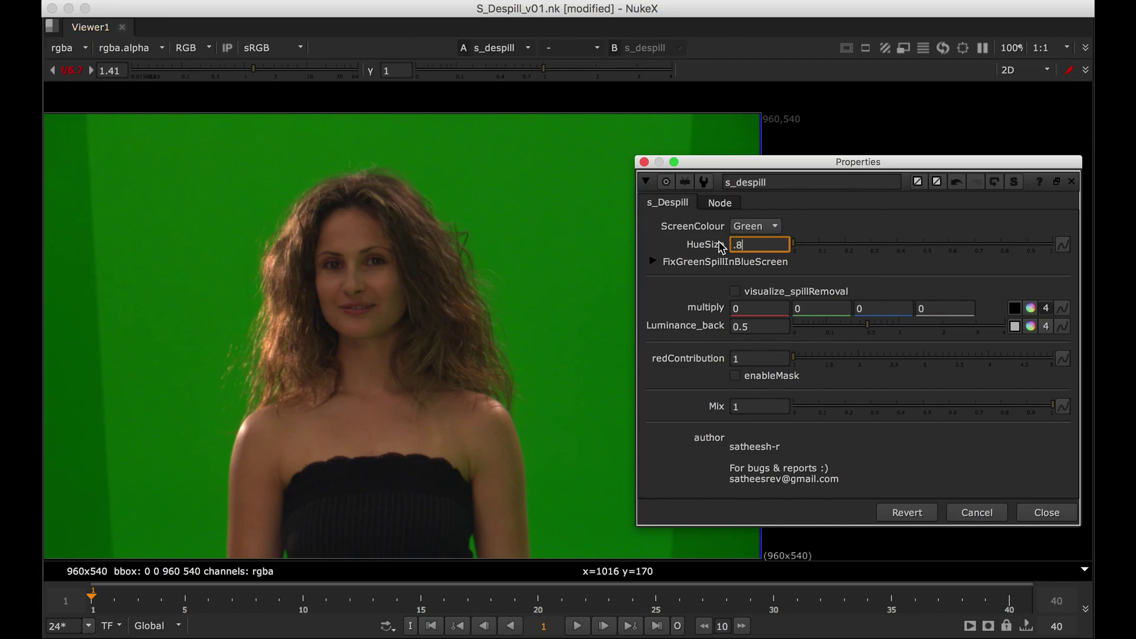
key("Return")
Set the despill's HueSize back to 1.
left_click(741, 247)
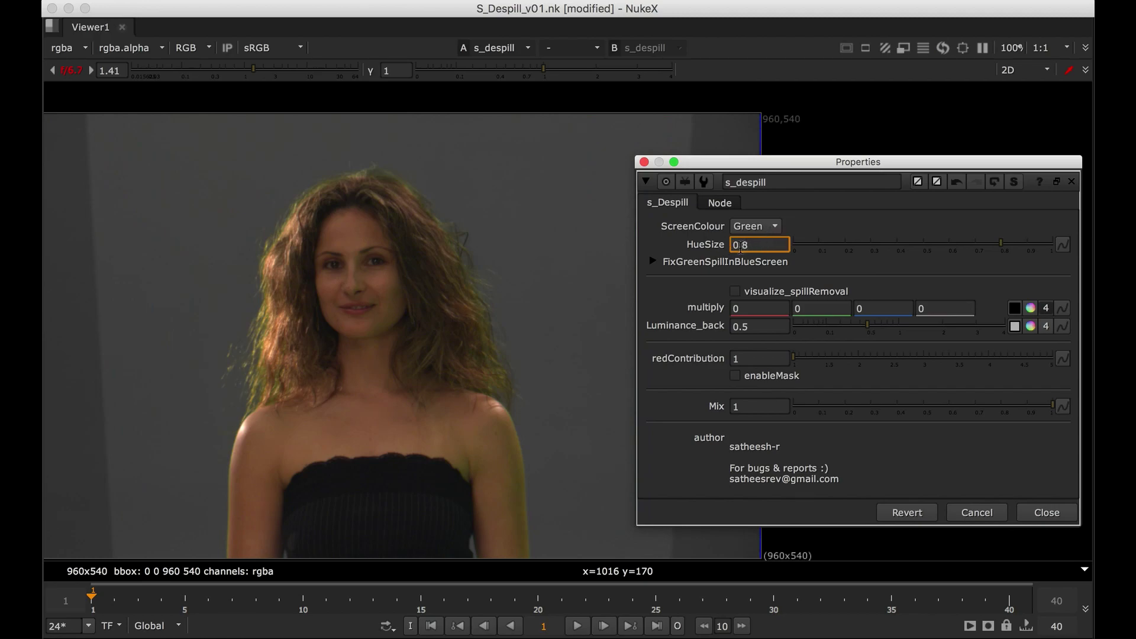
key("BackSpace")
key("BackSpace")
key("BackSpace")
type("1")
key("Return")
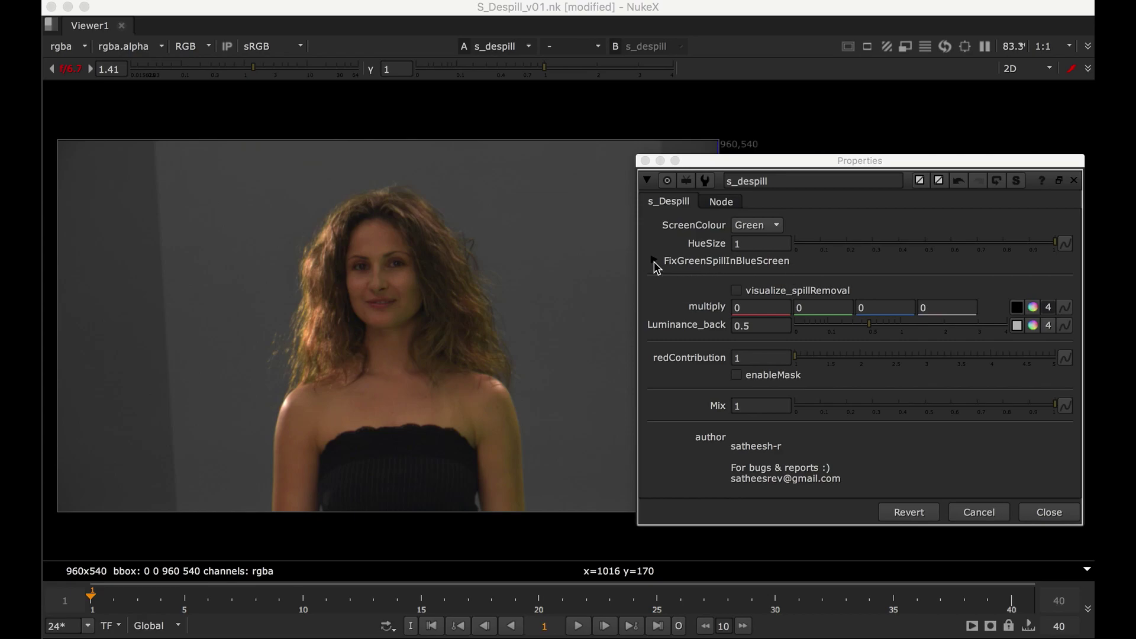
Preview the removed spill with visualize_spillRemoval, and turn the preview off again.
left_click(736, 290)
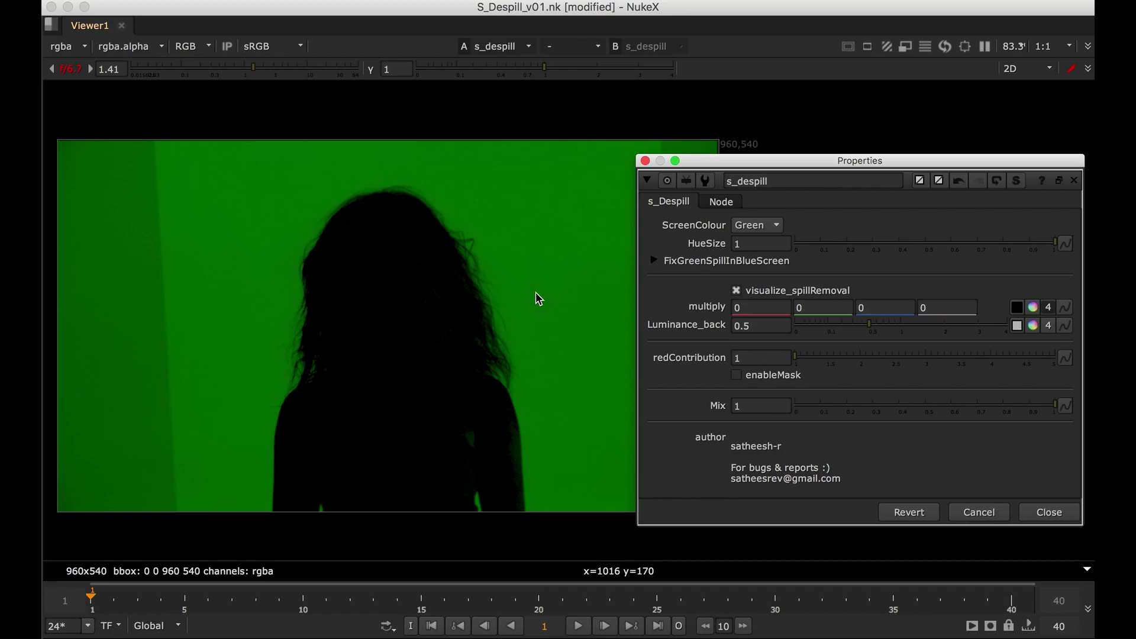
left_click(757, 292)
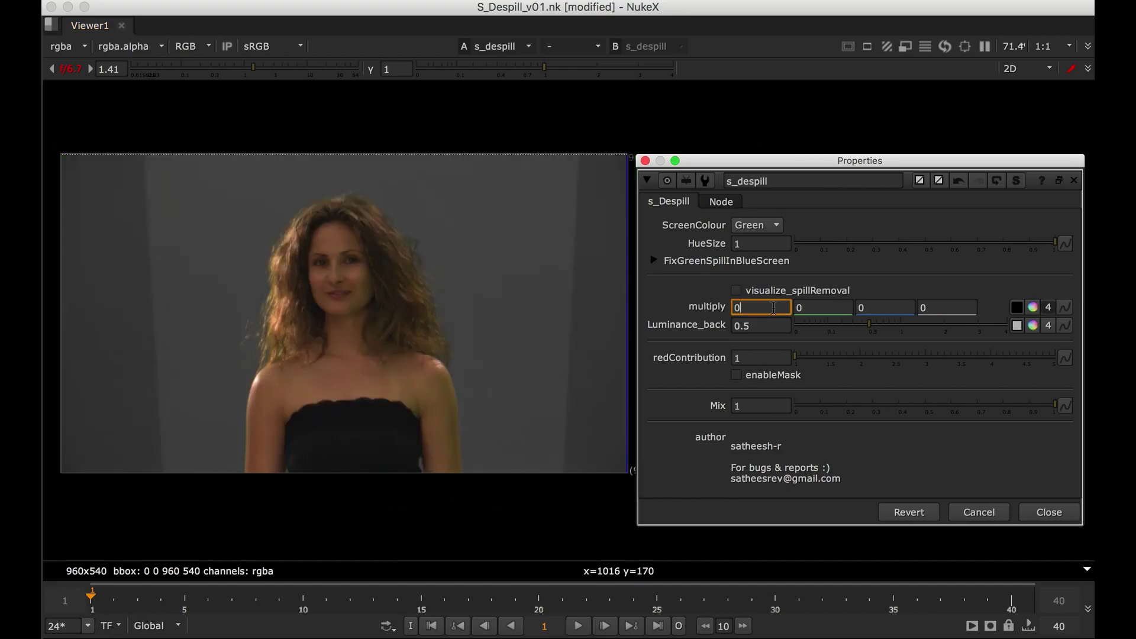
left_click(818, 304)
left_click(878, 306)
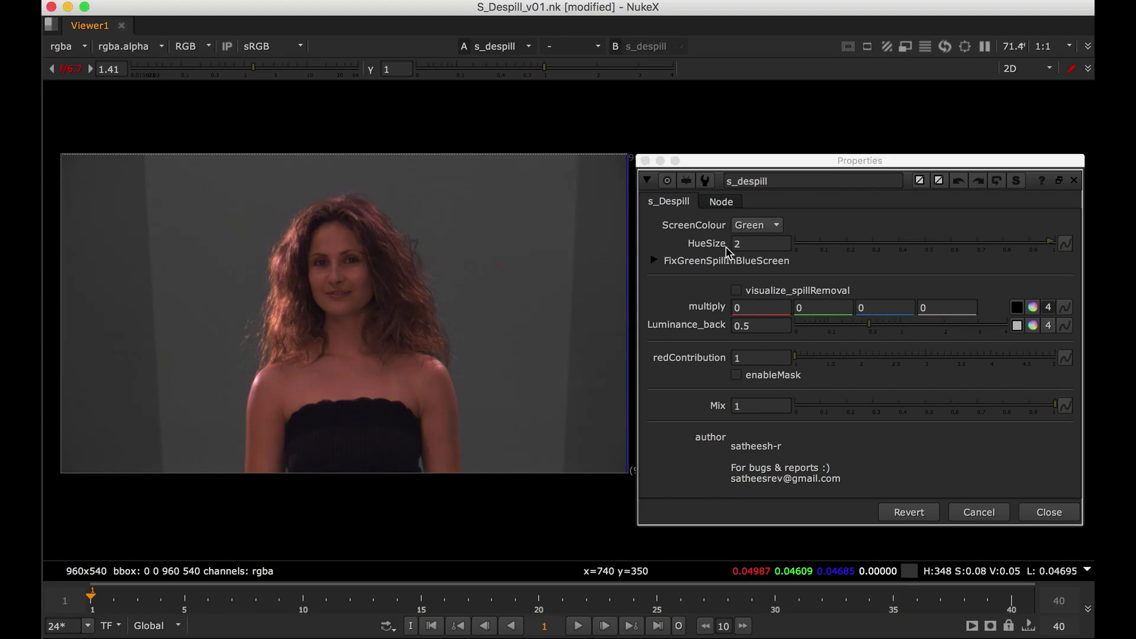
Reset HueSize to 1.
double_click(749, 242)
type("1")
key("Return")
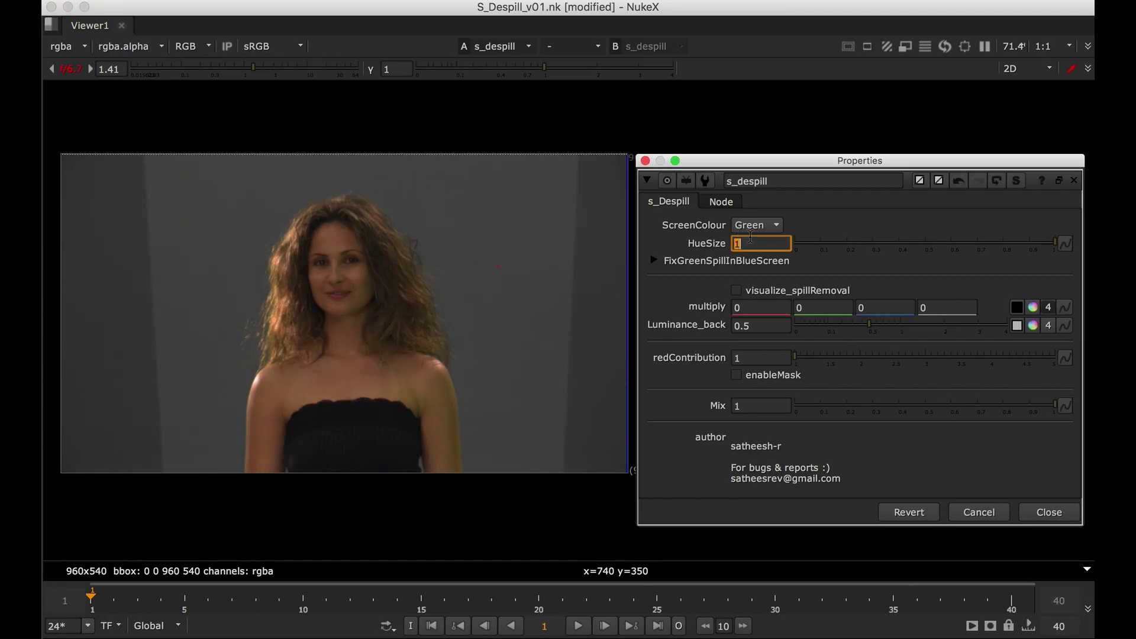
Sample the average colour of a rectangle about 109 by 79 pixels on the grey backdrop beside the woman's hair.
left_click_drag(464, 229, 515, 284, "ctrl+shift")
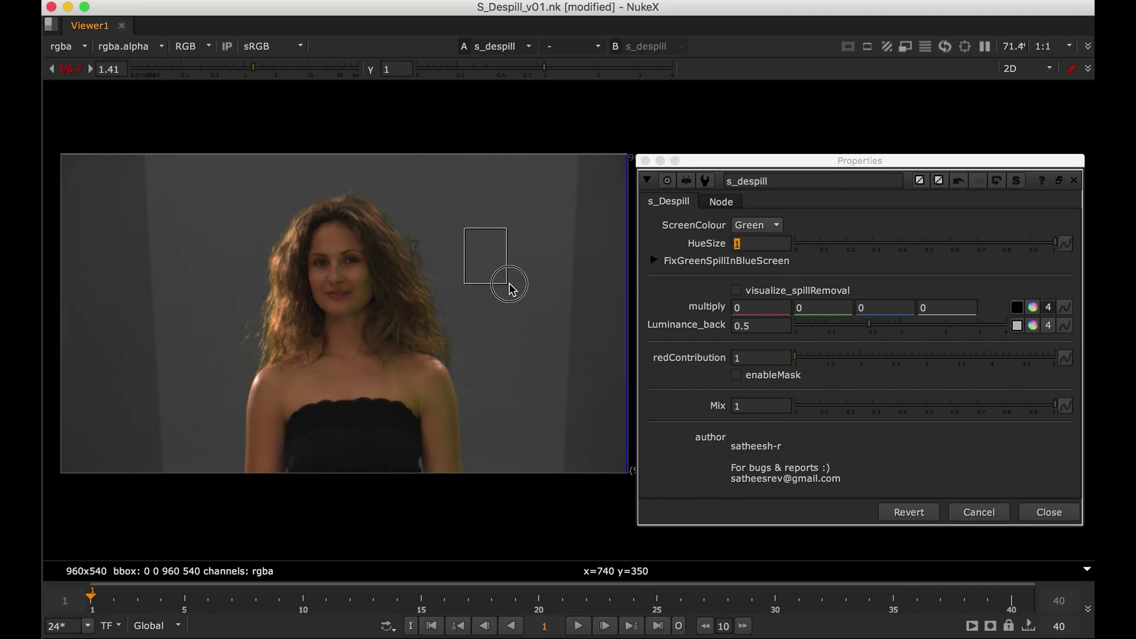
left_click_drag(486, 243, 514, 261, "ctrl")
left_click_drag(460, 215, 524, 262, "ctrl+shift")
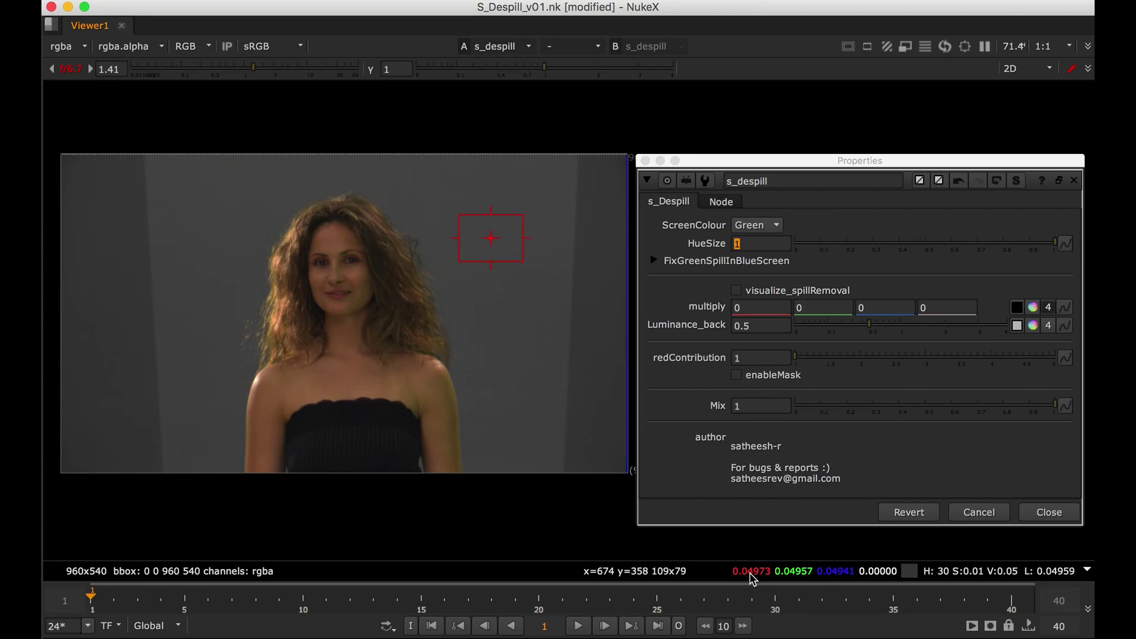
mouse_move(763, 578)
Set the red multiply value to 0.1 and try small green offsets around zero, leaving green at 0.
left_click(757, 308)
type("0.2")
key("Down")
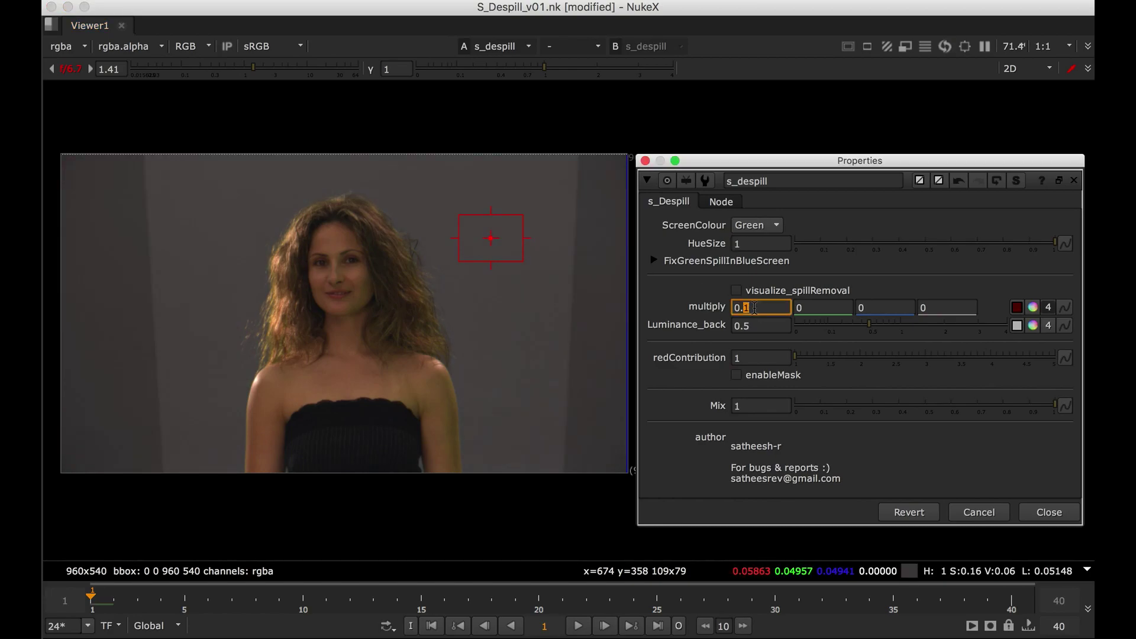
left_click(834, 311)
key("Down")
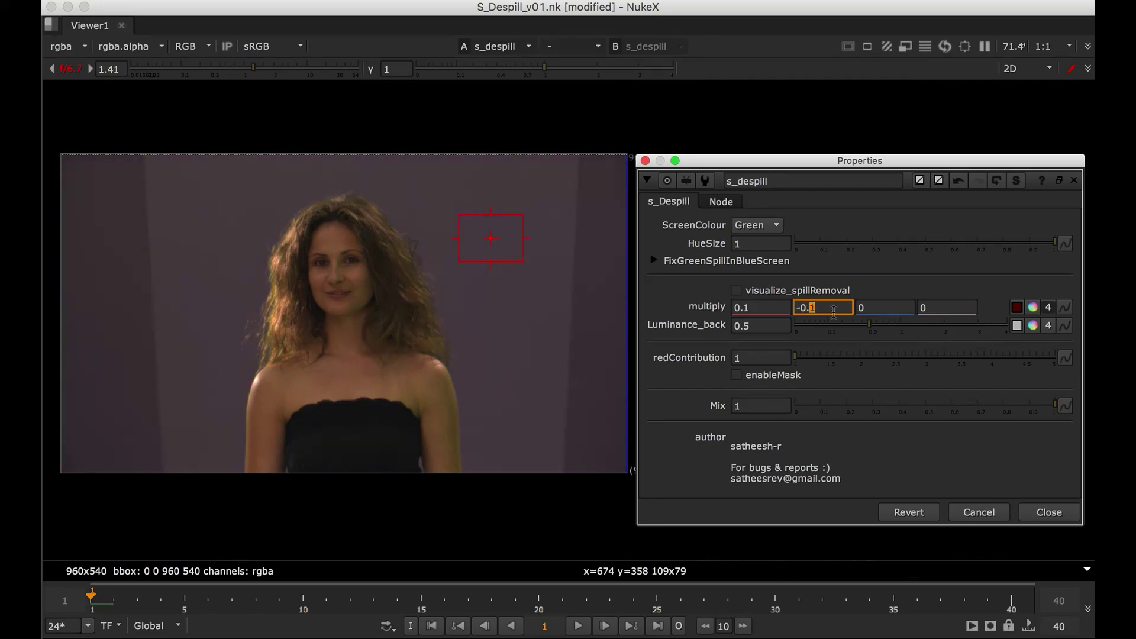
key("Up")
key("Up")
key("Down")
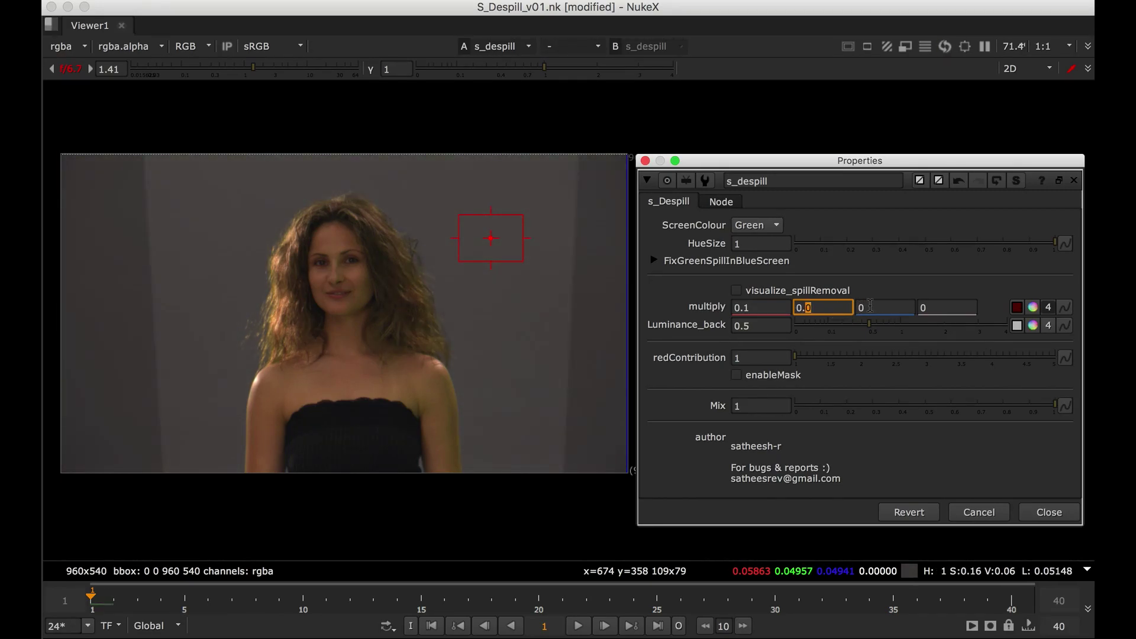
Set the blue multiply value to 0.3 to tint the despilled backdrop.
left_click(871, 306)
key("Down")
key("Up")
key("Up")
key("Up")
key("Up")
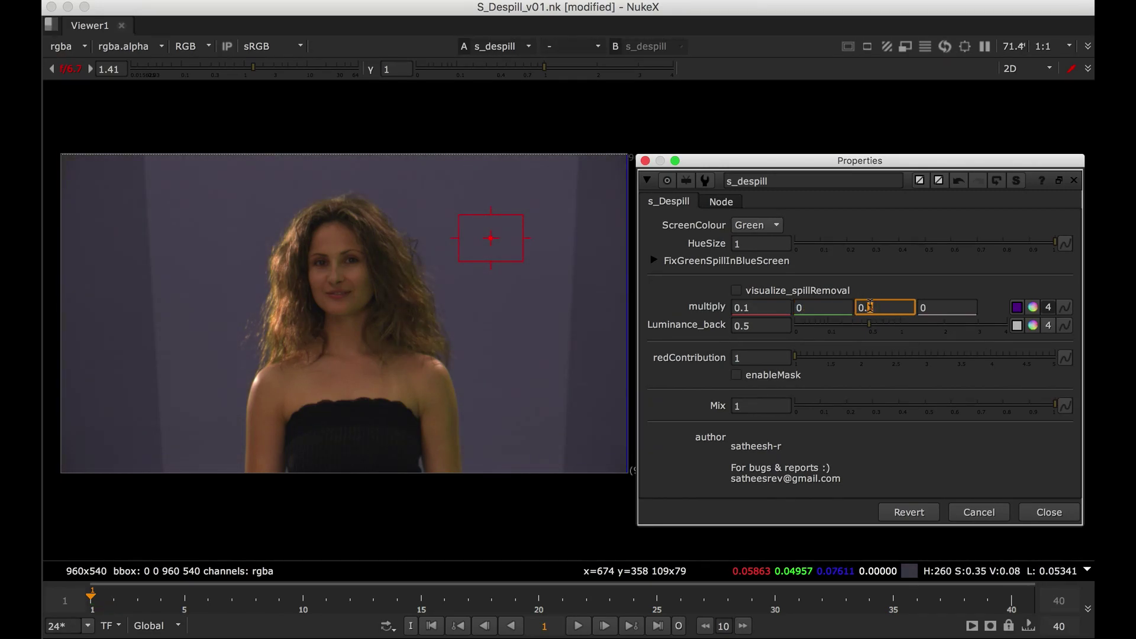
Reset the red and blue multiply values to 0.
left_click(746, 307)
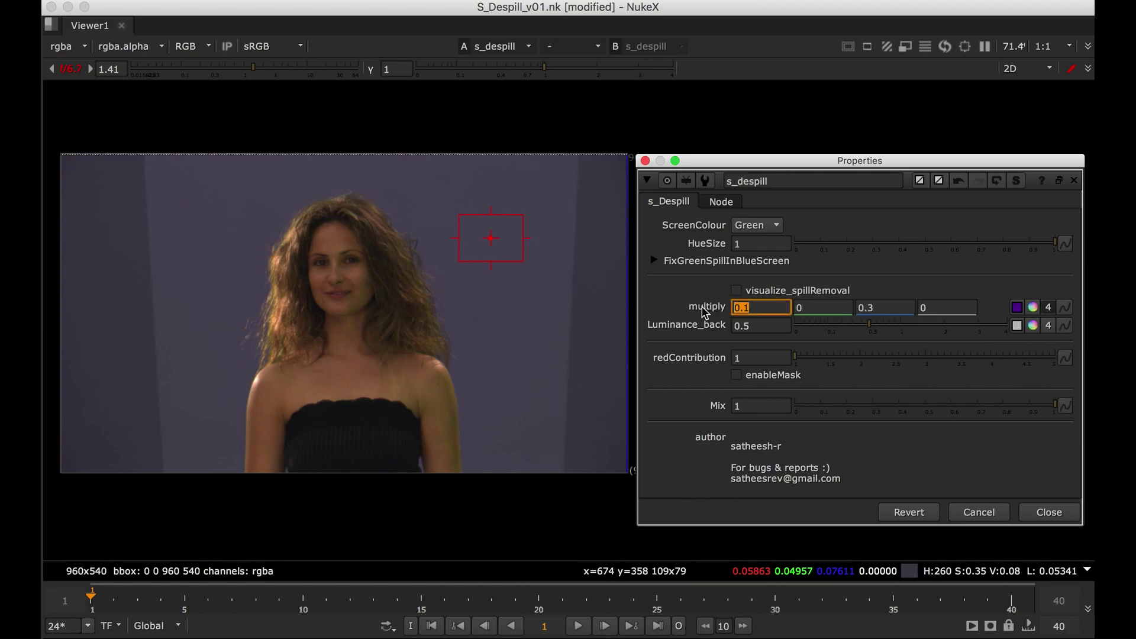
key("Tab")
key("Tab")
left_click(780, 305)
type("0")
key("Tab")
key("Tab")
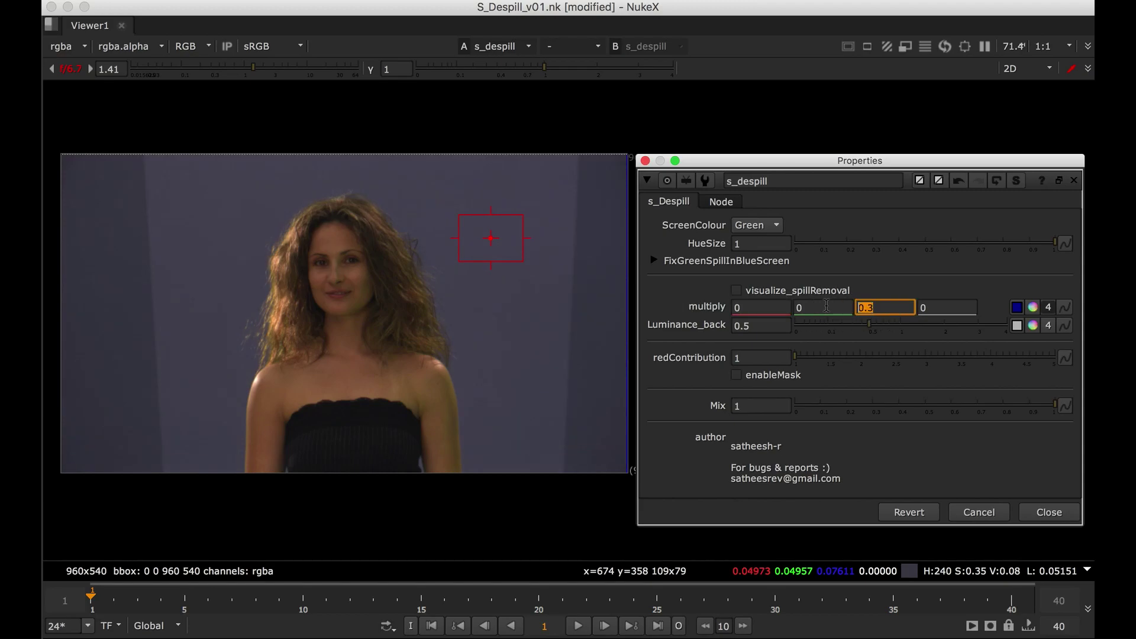
type("0")
Open the Luminance_back value for editing.
left_click(770, 329)
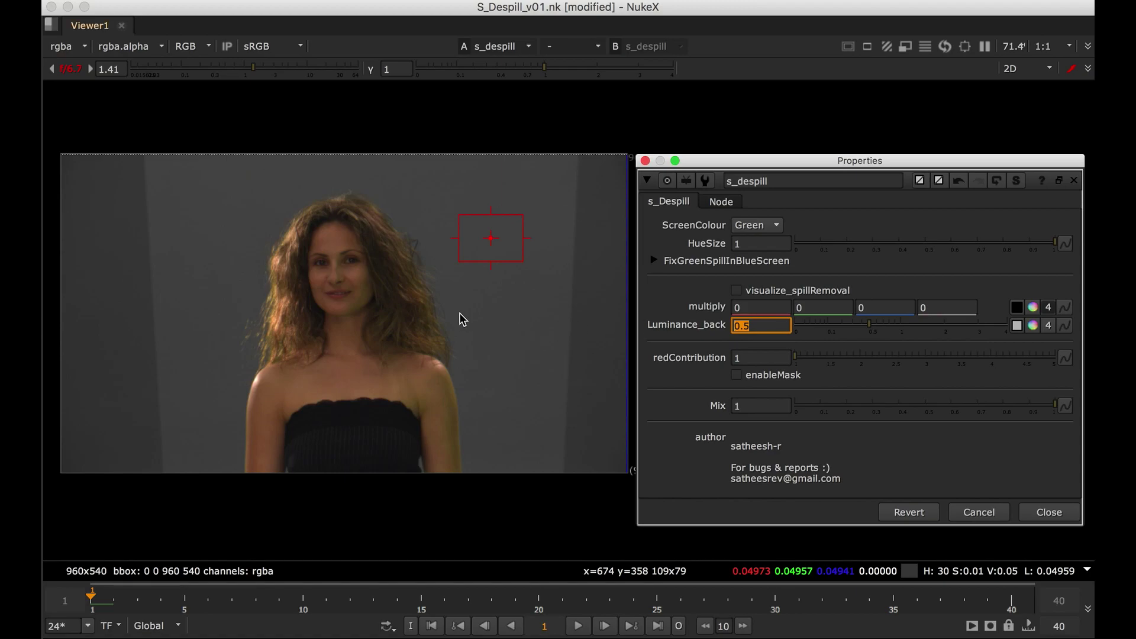
left_click(771, 326)
left_click_drag(771, 326, 677, 326)
left_click(754, 333)
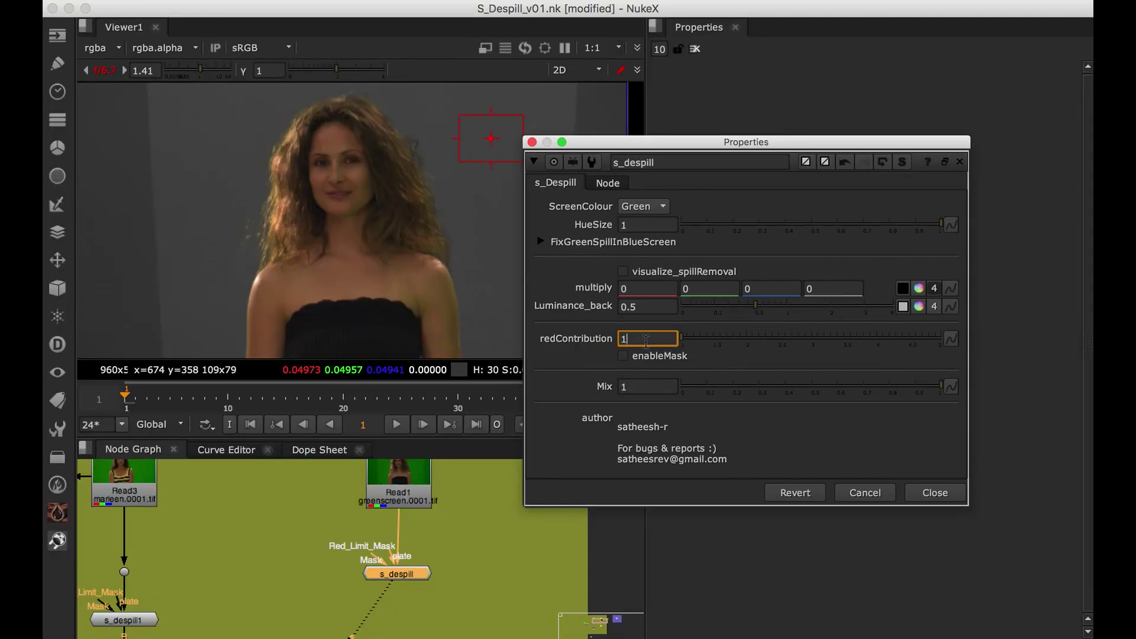
Examine the face, shoulders, arm and hair edges up close for leftover green spill.
scroll(408, 315, "up", 1)
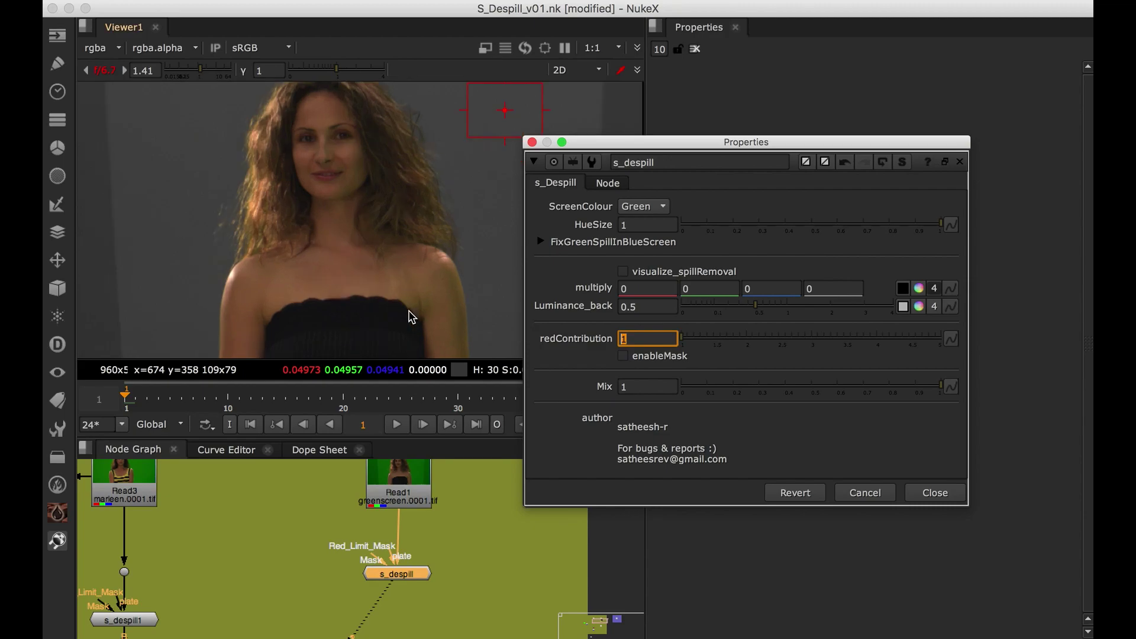
scroll(379, 210, "up", 3)
middle_click_drag(360, 169, 359, 204)
scroll(300, 154, "up", 3)
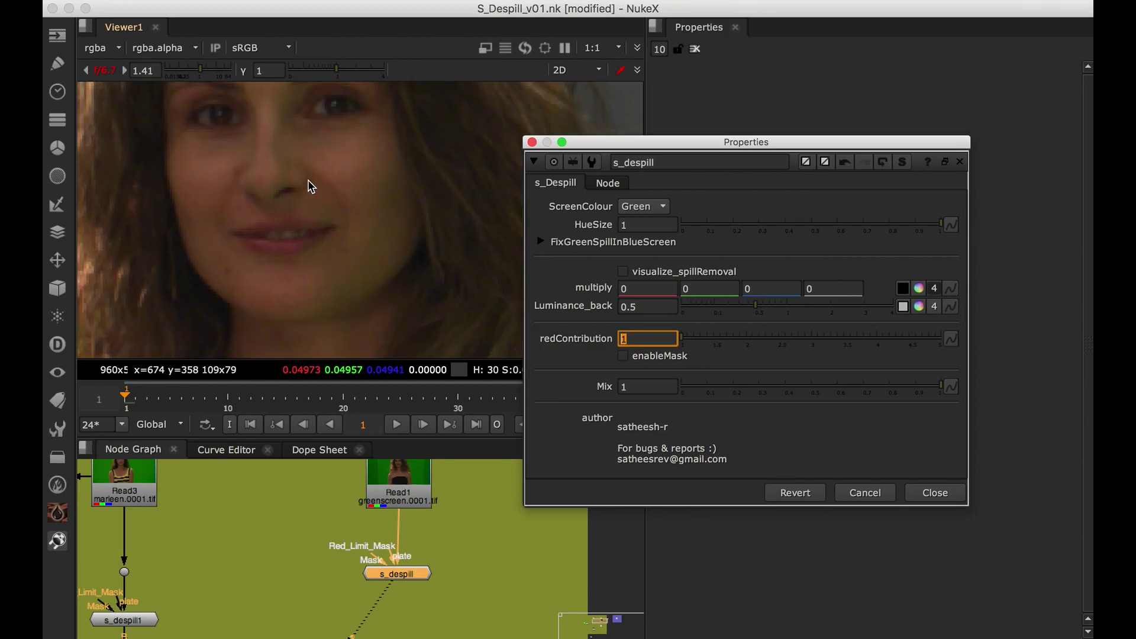
scroll(308, 180, "down", 1)
scroll(335, 205, "down", 3)
scroll(335, 207, "down", 2)
middle_click_drag(333, 255, 311, 161)
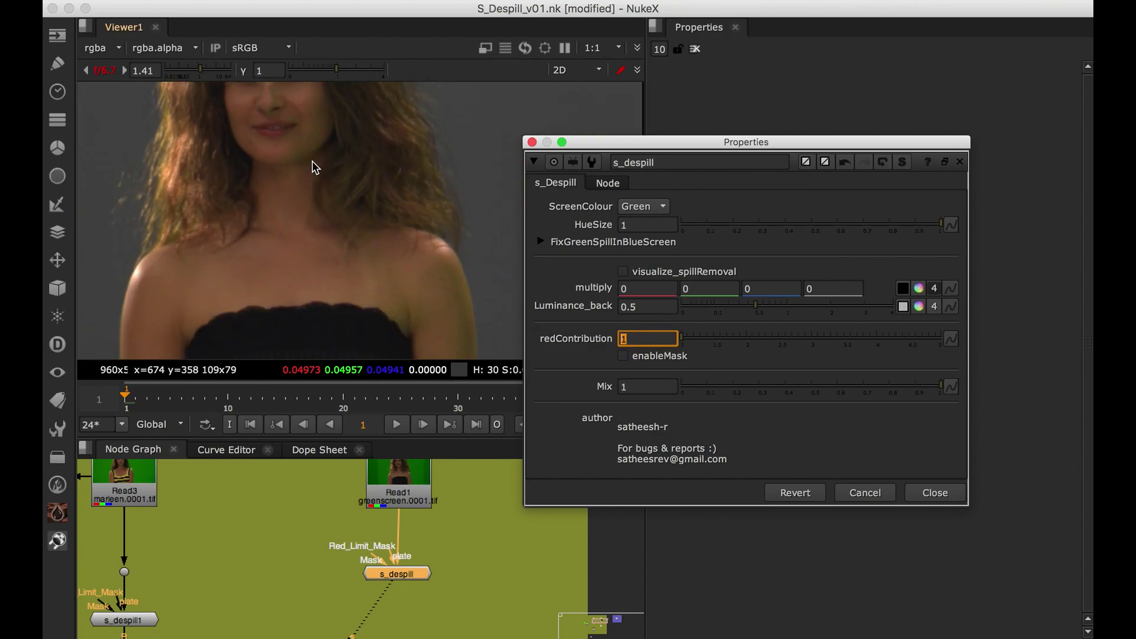
scroll(389, 243, "up", 2)
scroll(389, 247, "up", 2)
middle_click_drag(389, 247, 351, 169)
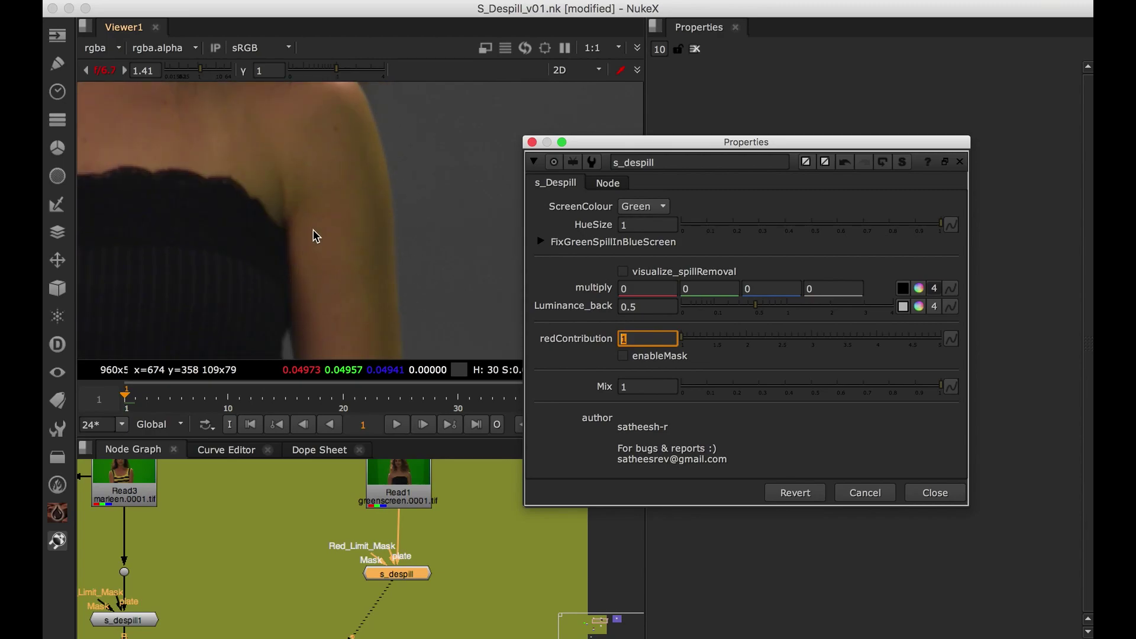
scroll(314, 231, "down", 3)
scroll(355, 253, "up", 3)
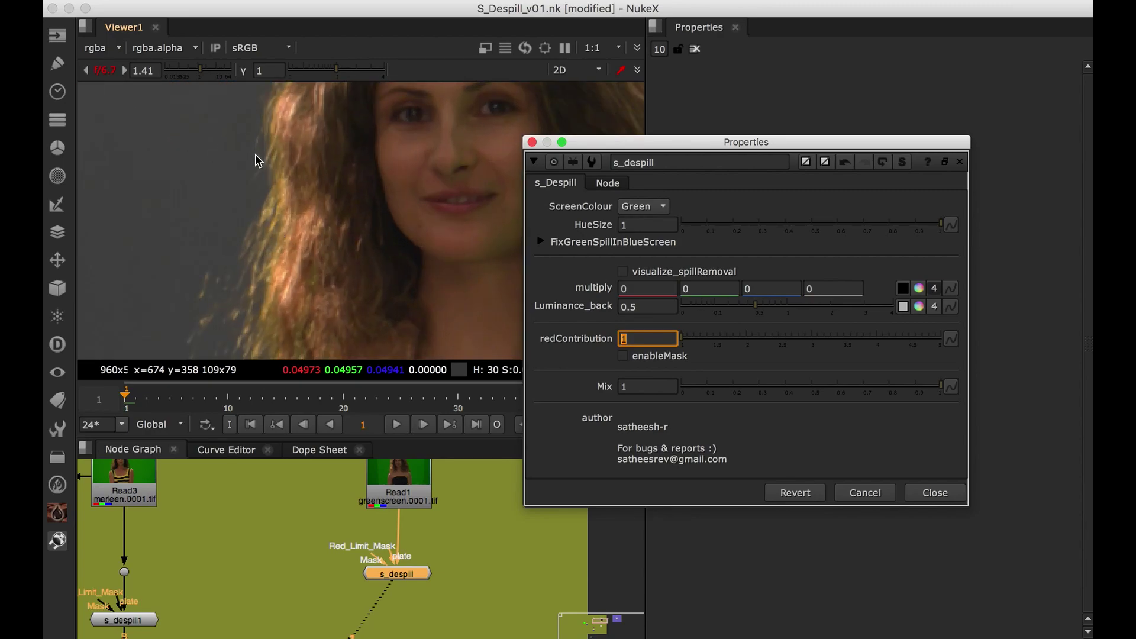
middle_click_drag(278, 254, 305, 127)
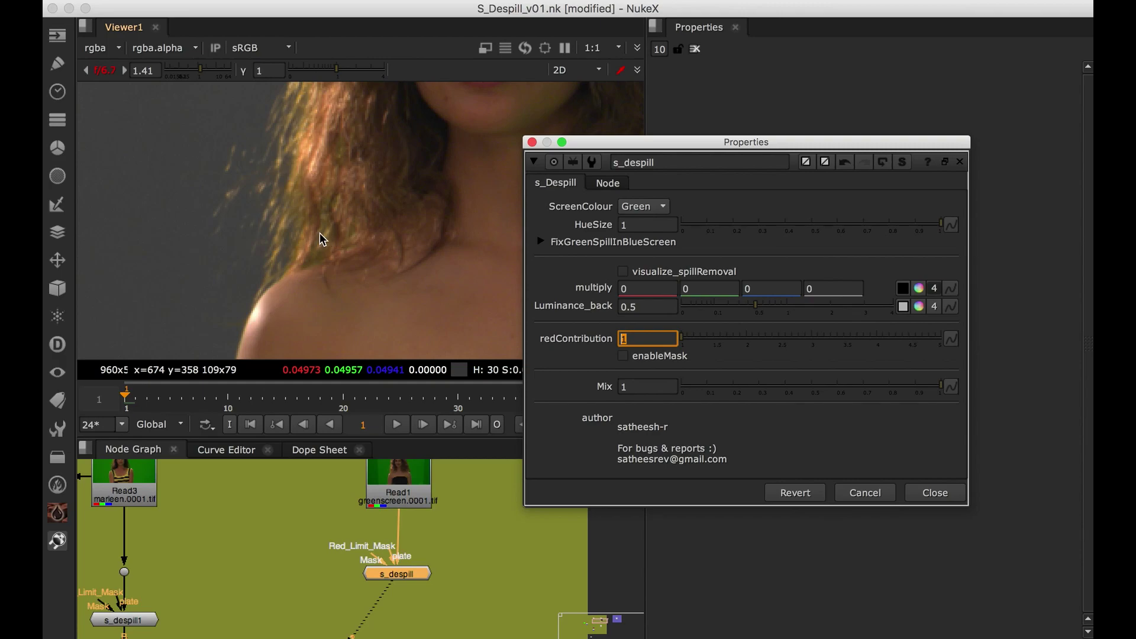
scroll(338, 228, "up", 3)
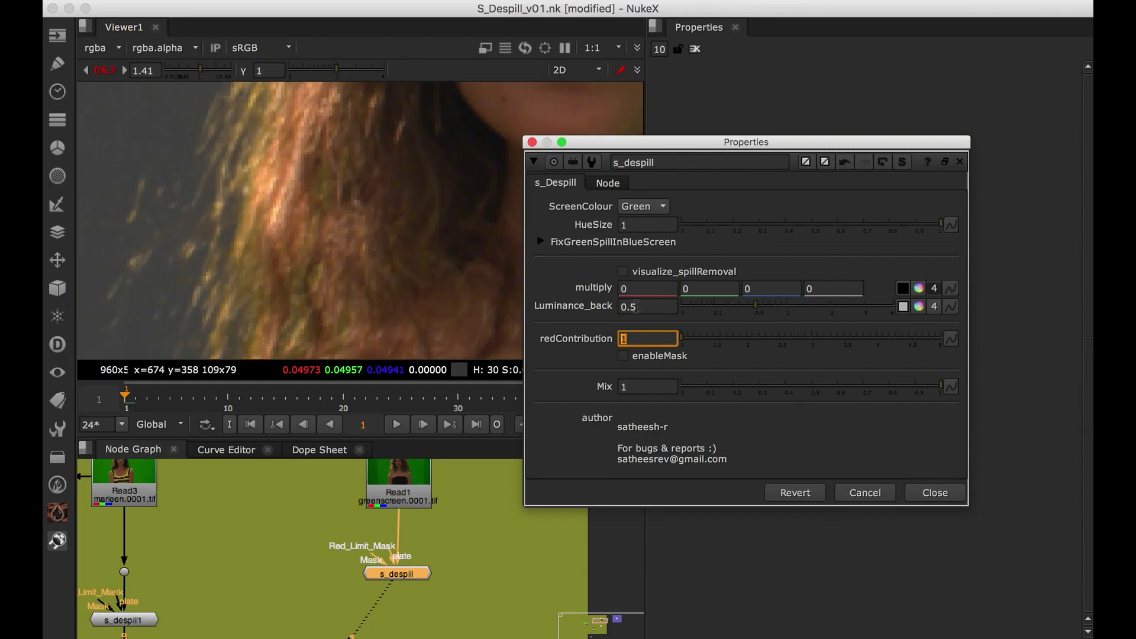
Try redContribution up to 1.4 and bring it down to 1.2.
left_click(650, 339)
type(".")
key("Up")
key("Up")
key("Up")
key("Up")
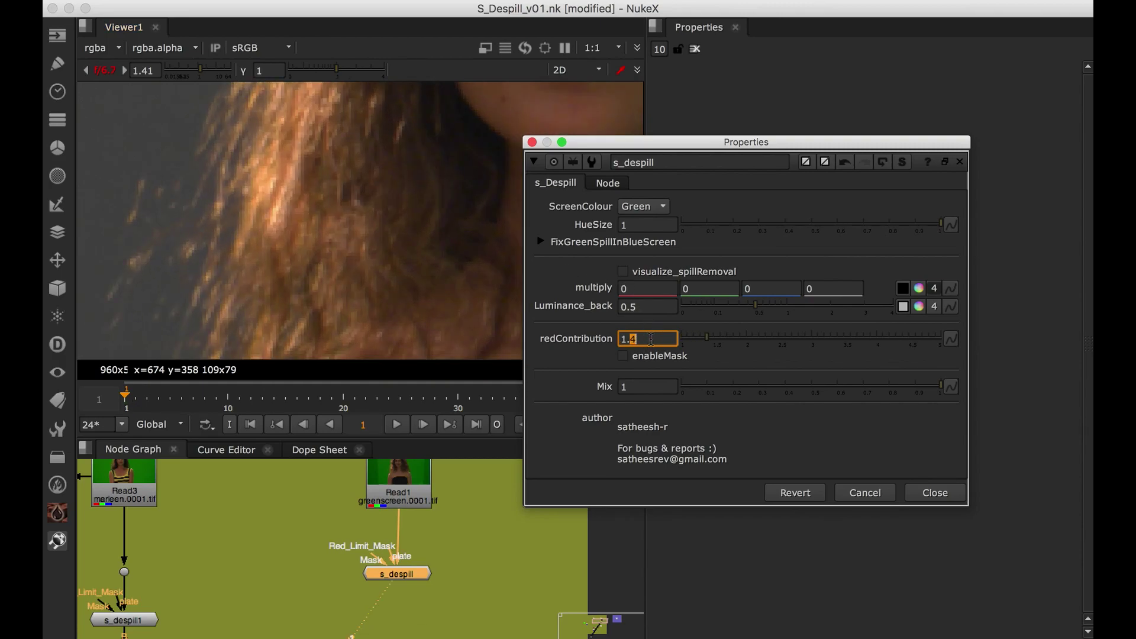
key("Down")
key("Down")
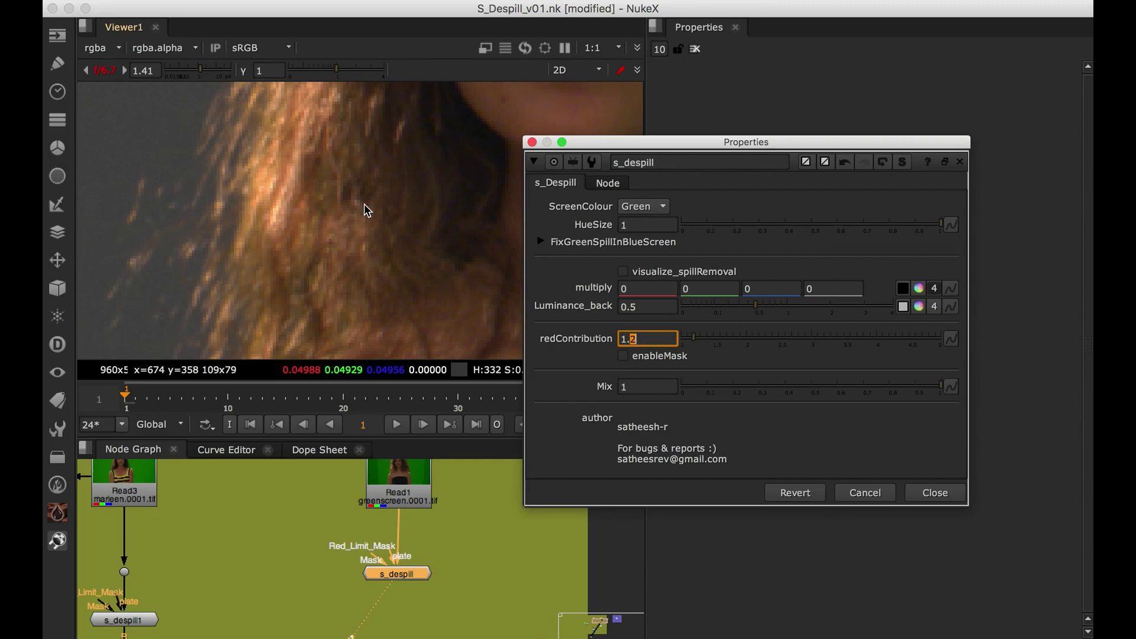
Maximize the viewer on the hair edge and set redContribution to 1 for comparison.
key("space")
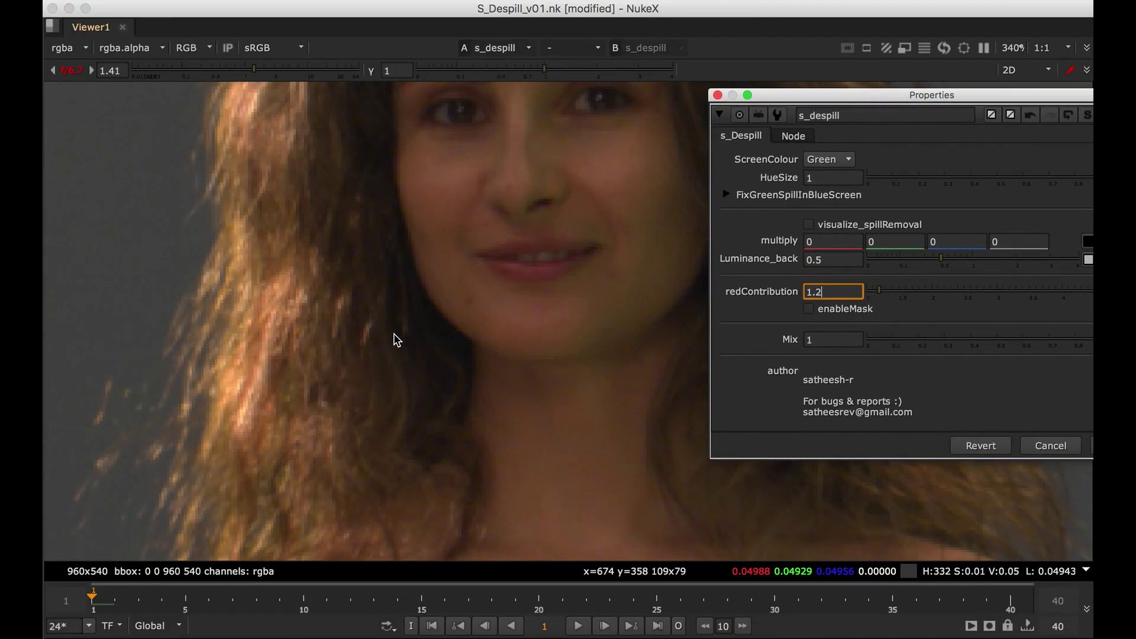
middle_click_drag(395, 335, 526, 218)
scroll(312, 318, "up", 2)
left_click_drag(830, 292, 792, 292)
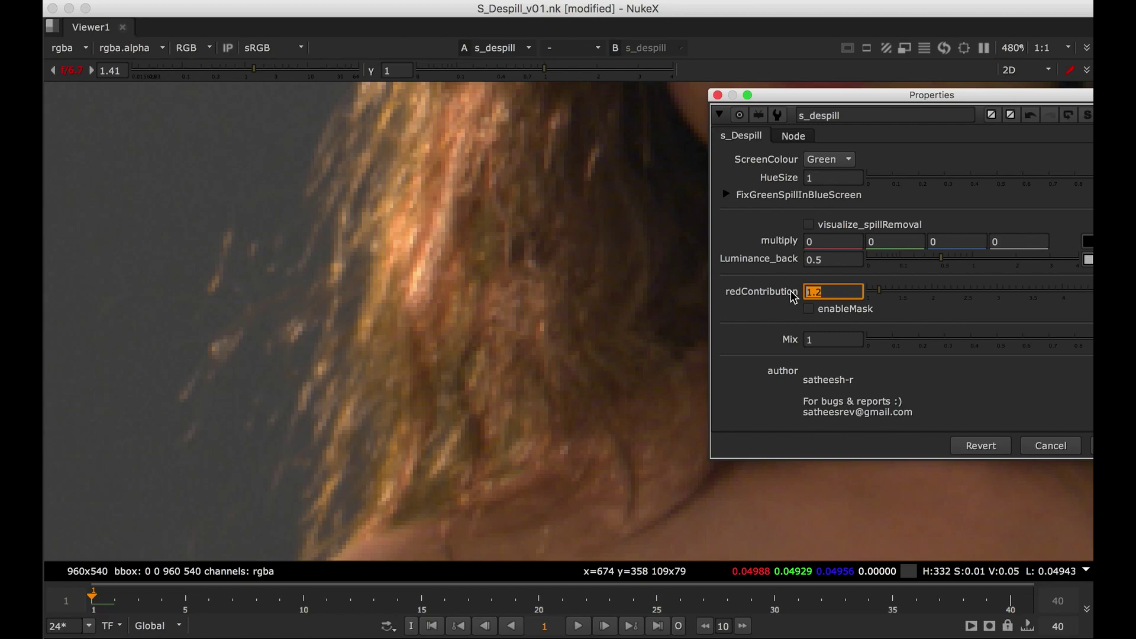
type("1")
key("Return")
left_click(304, 417)
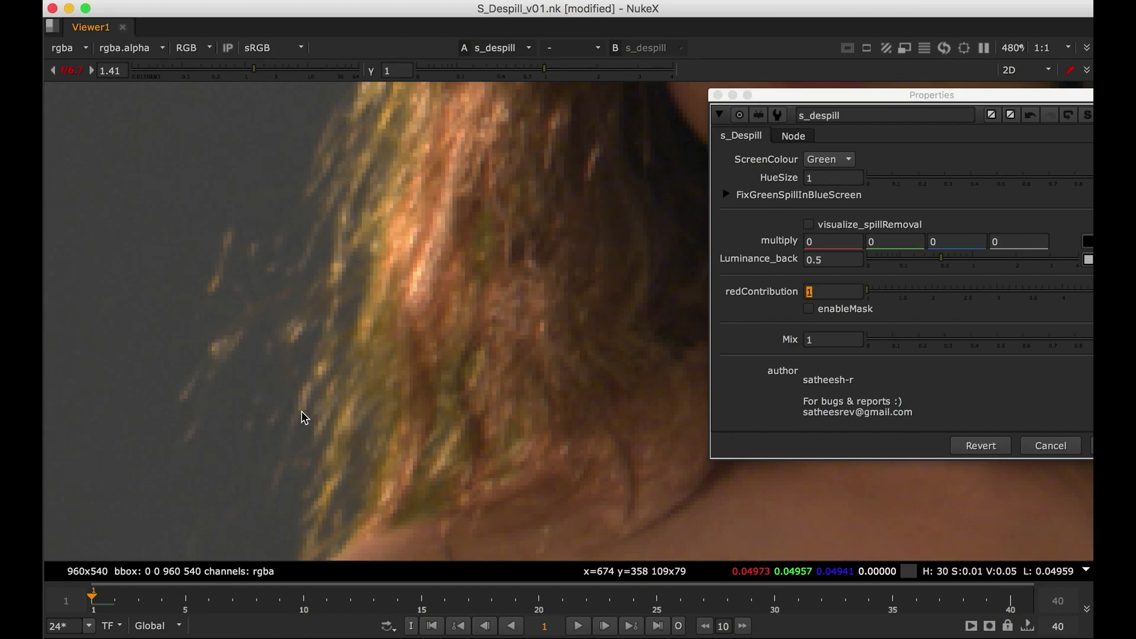
Set the s_despill redContribution to 1.3 and view the woman's full hair and shoulders.
left_click(816, 291)
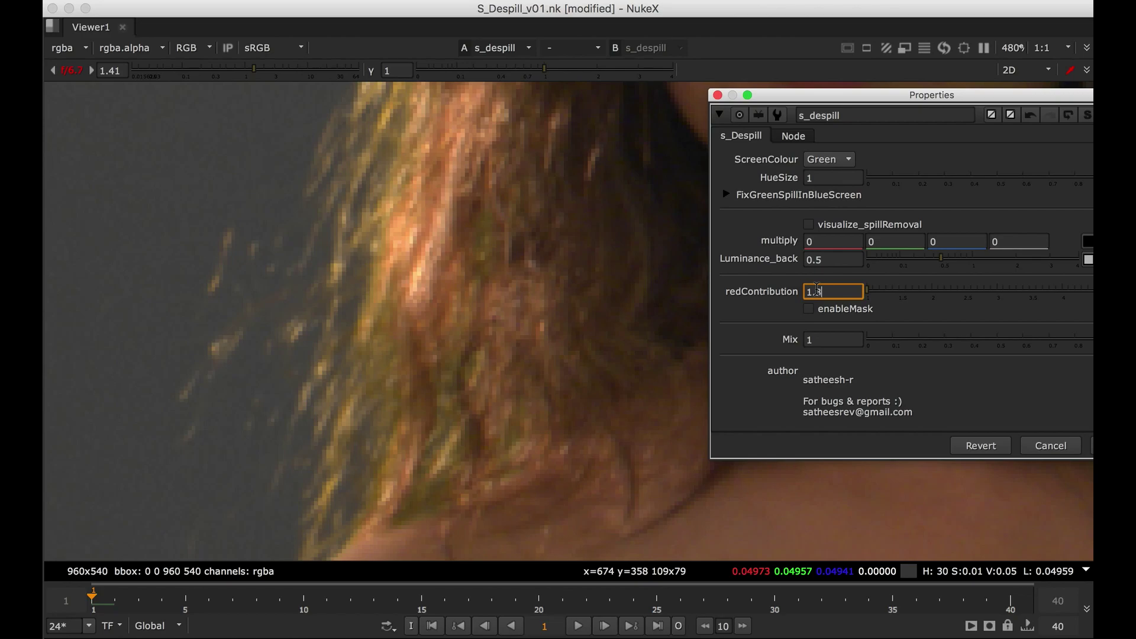
key("Return")
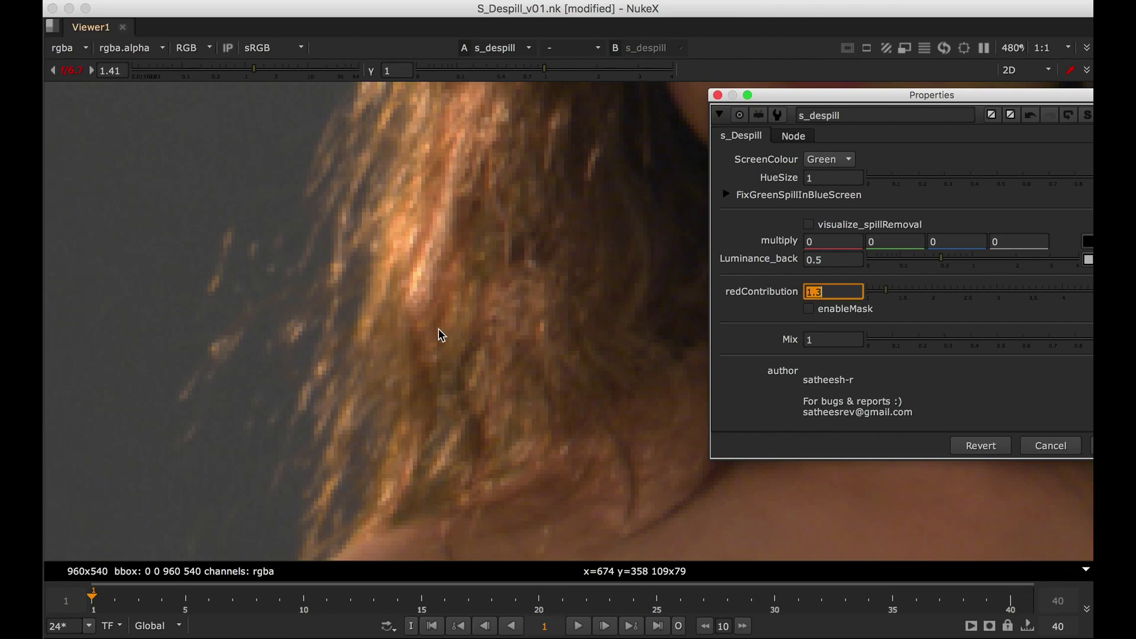
scroll(441, 336, "down", 6)
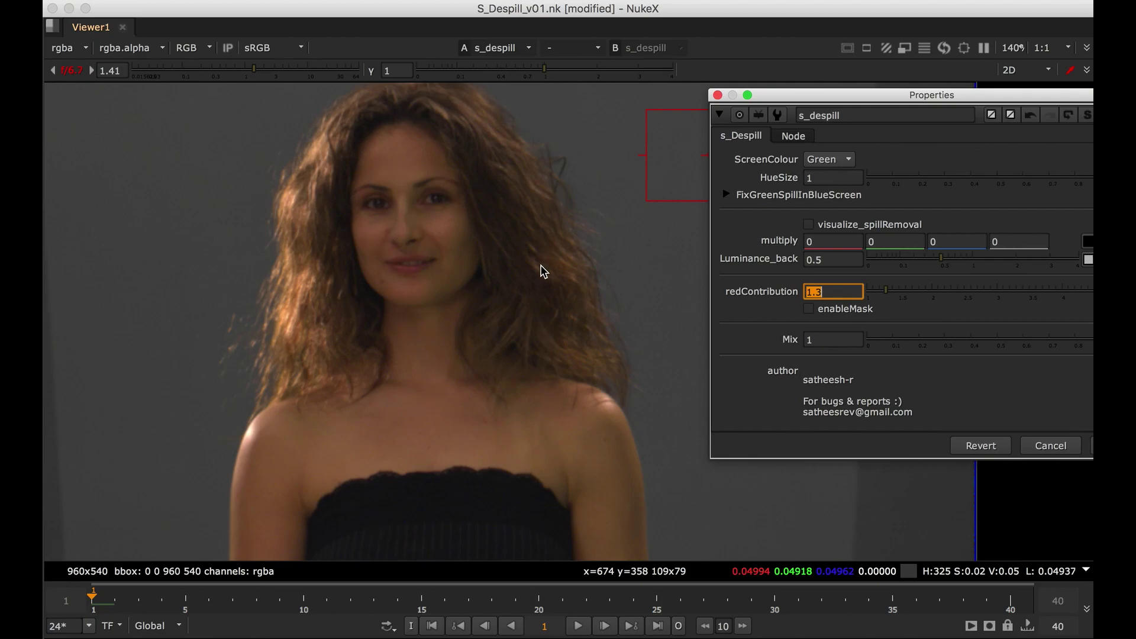
left_click(539, 283)
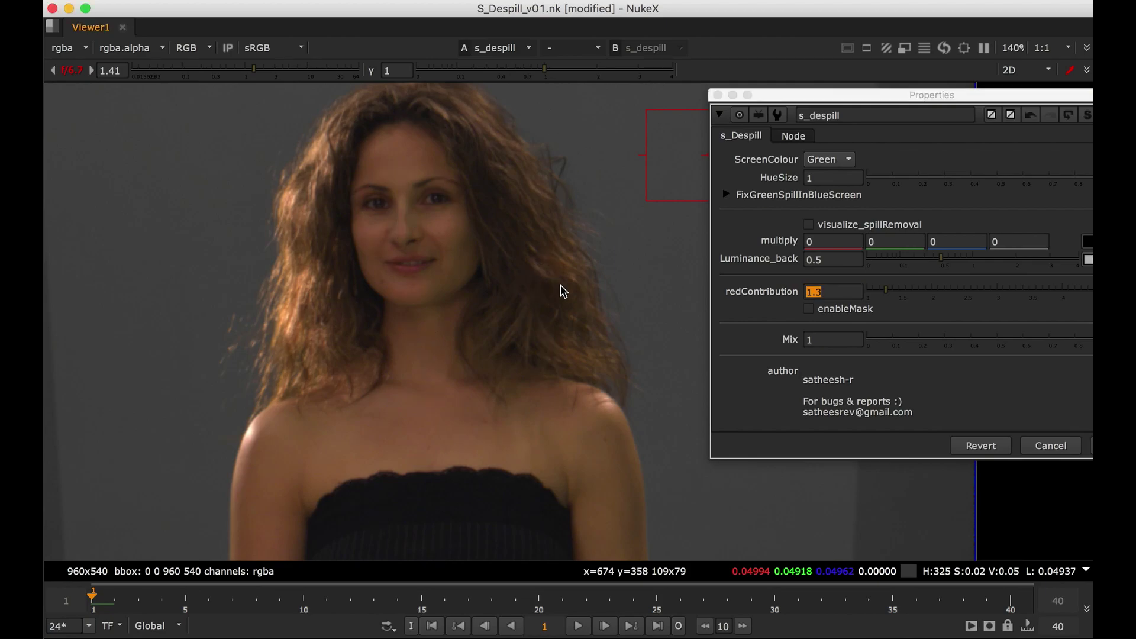
Enable the gizmo's mask option, add a Roto node and connect it to the Red_Limit_Mask input of s_despill.
left_click(825, 310)
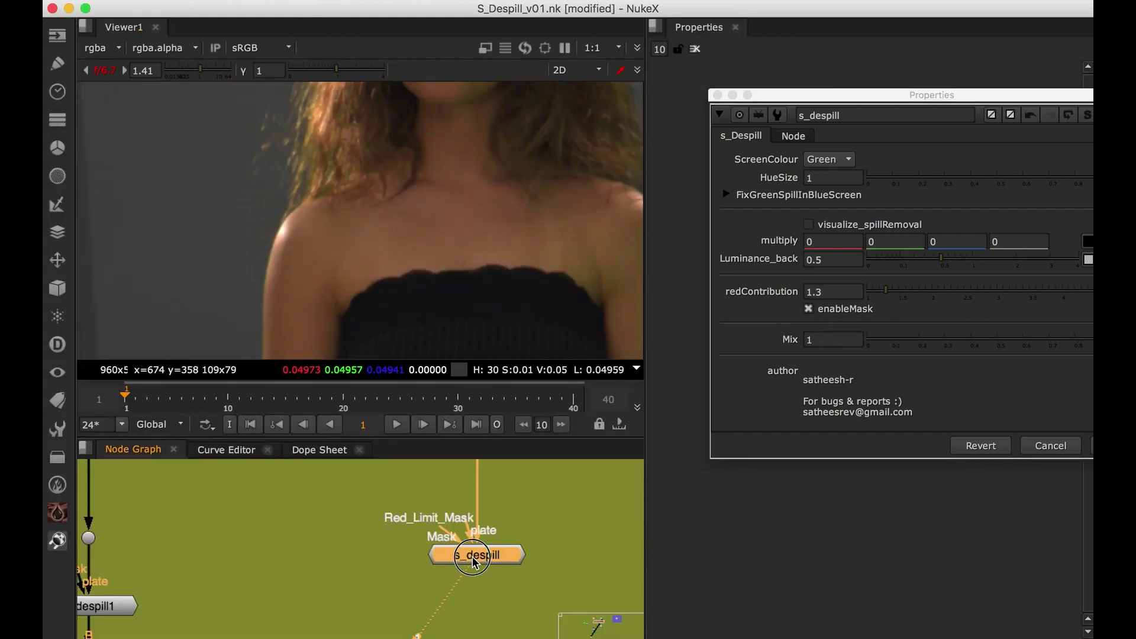
left_click(309, 500)
key("o")
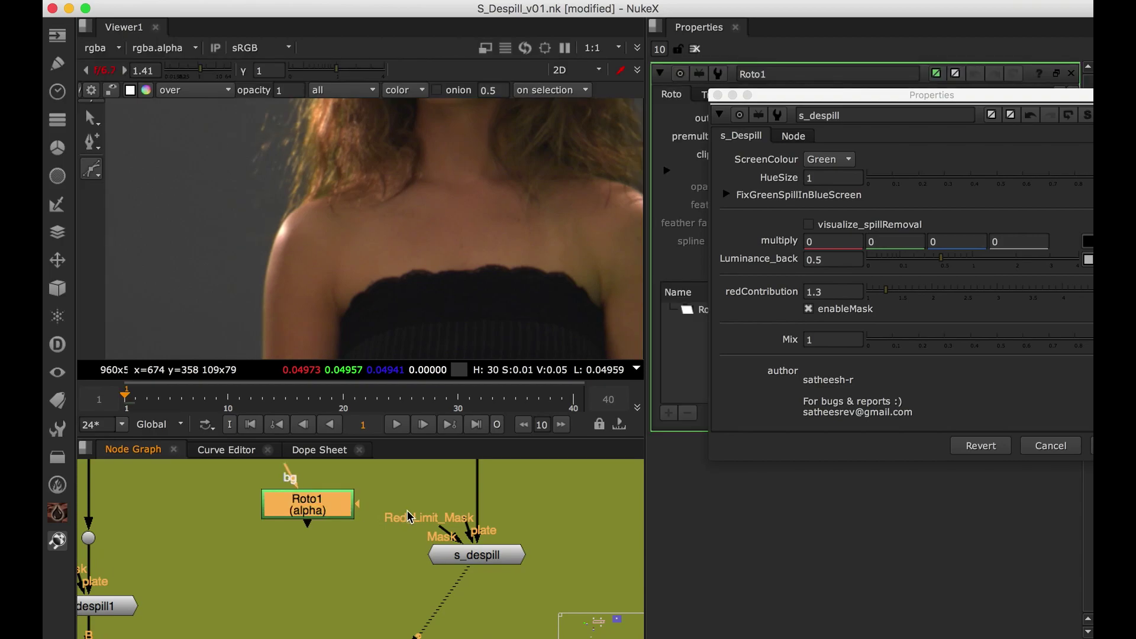
left_click_drag(470, 527, 305, 509)
Draw a closed B-spline roto shape around the hair edge on the image's left side, from the crown to the shoulder.
key("space")
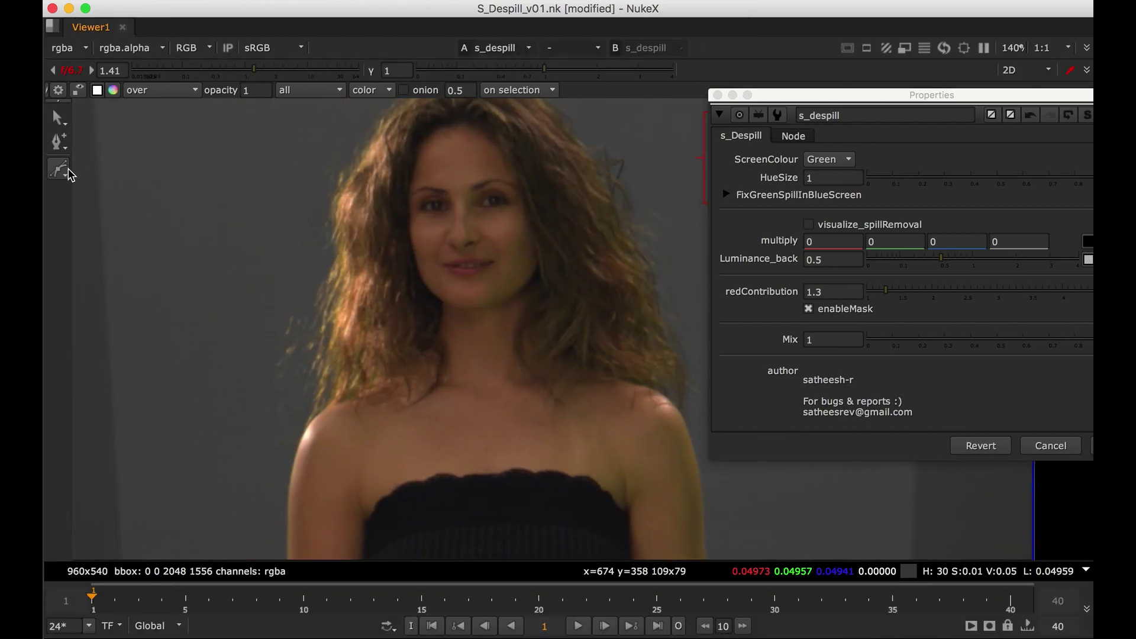
left_click(61, 171)
left_click(110, 202)
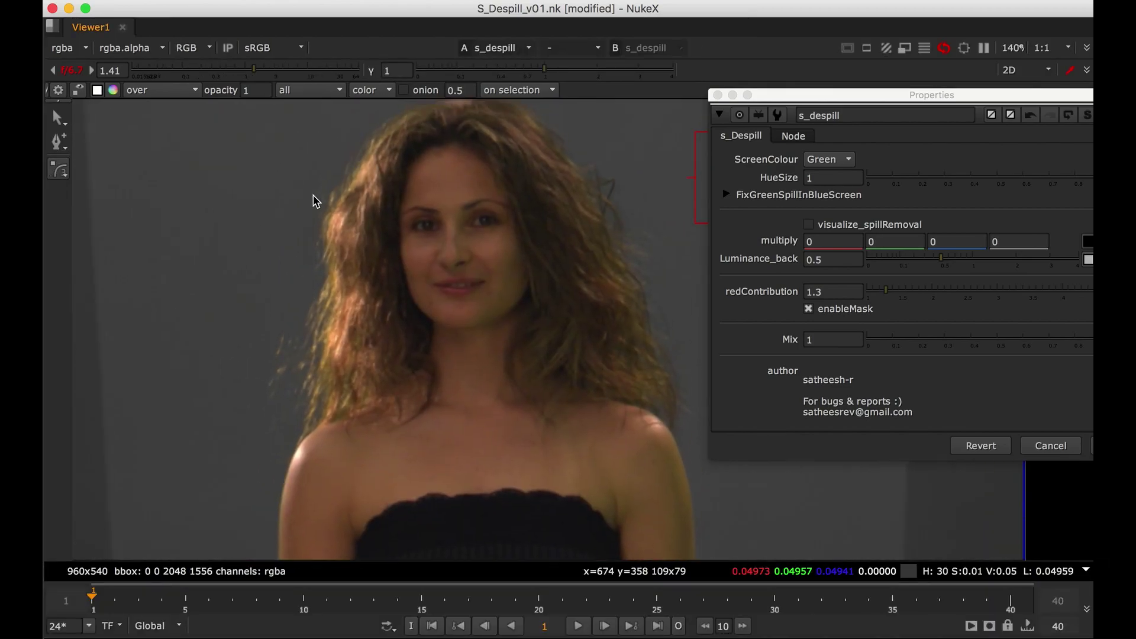
left_click(365, 149)
left_click(379, 172)
left_click(336, 239)
left_click(343, 309)
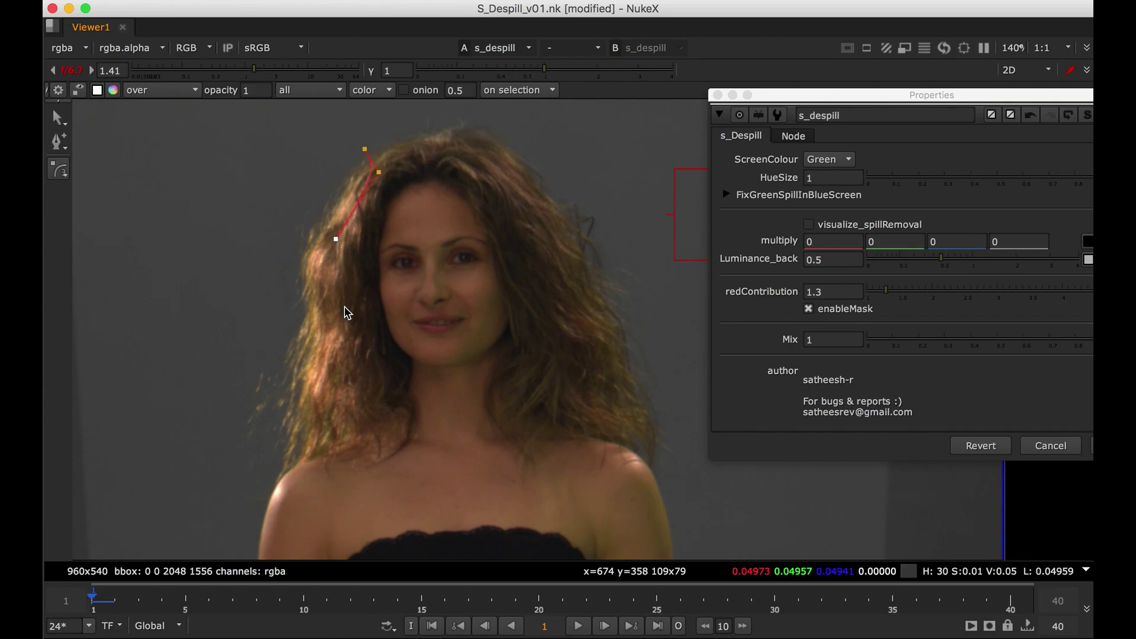
left_click(352, 407)
left_click(347, 448)
left_click(288, 460)
left_click(233, 435)
left_click(228, 318)
left_click(280, 200)
left_click(317, 159)
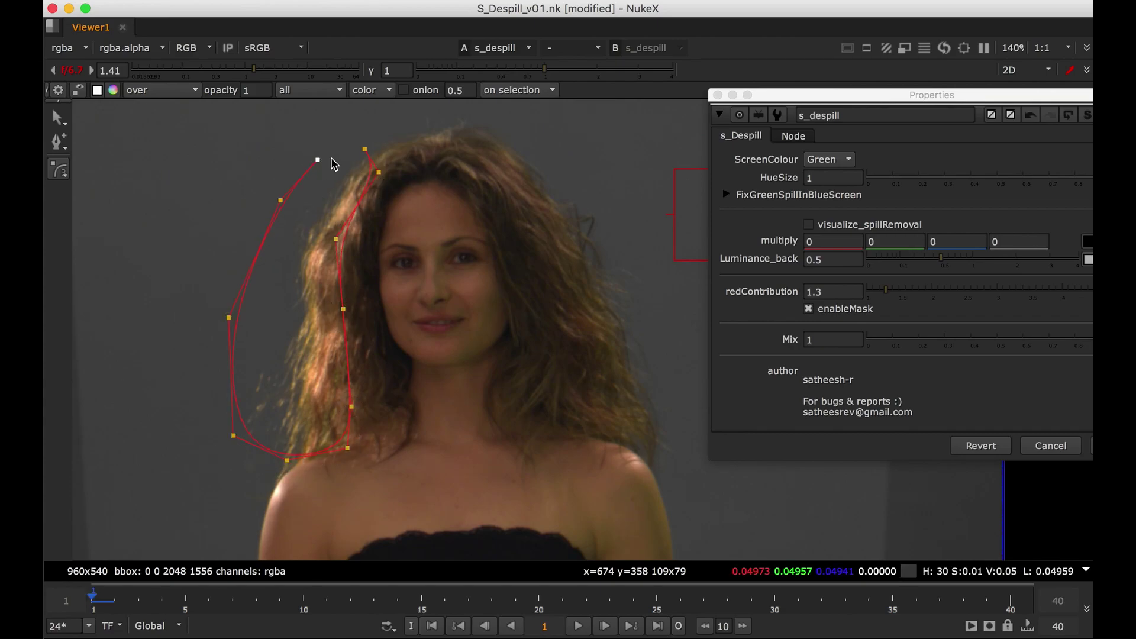
left_click(364, 149)
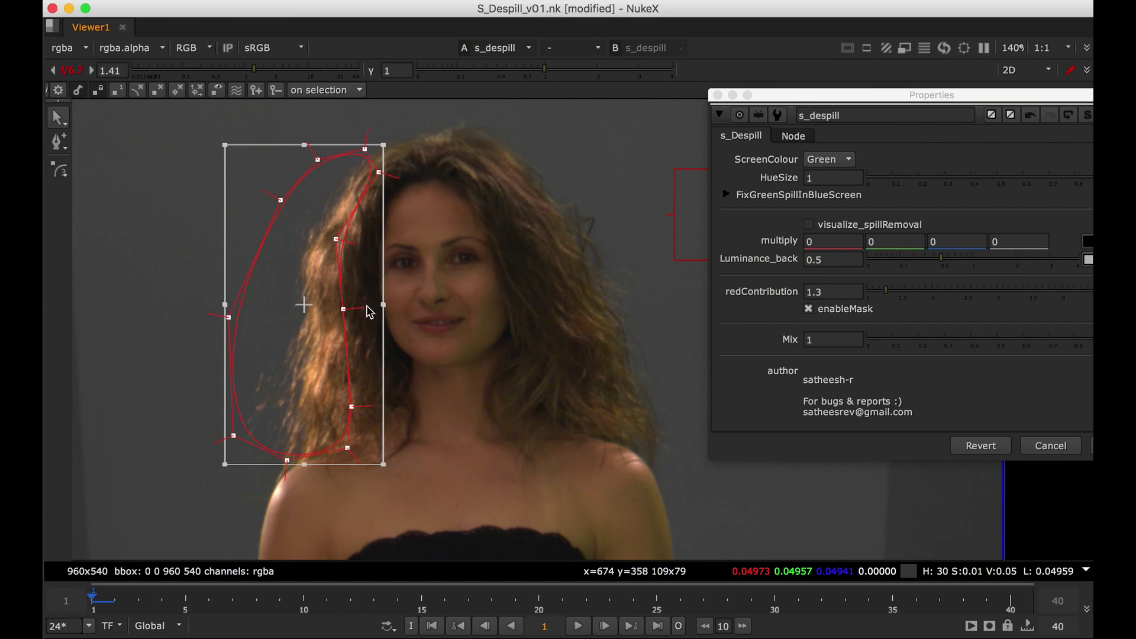
Compare the masked hair edge with enableMask switched off and back on.
scroll(307, 375, "up", 3)
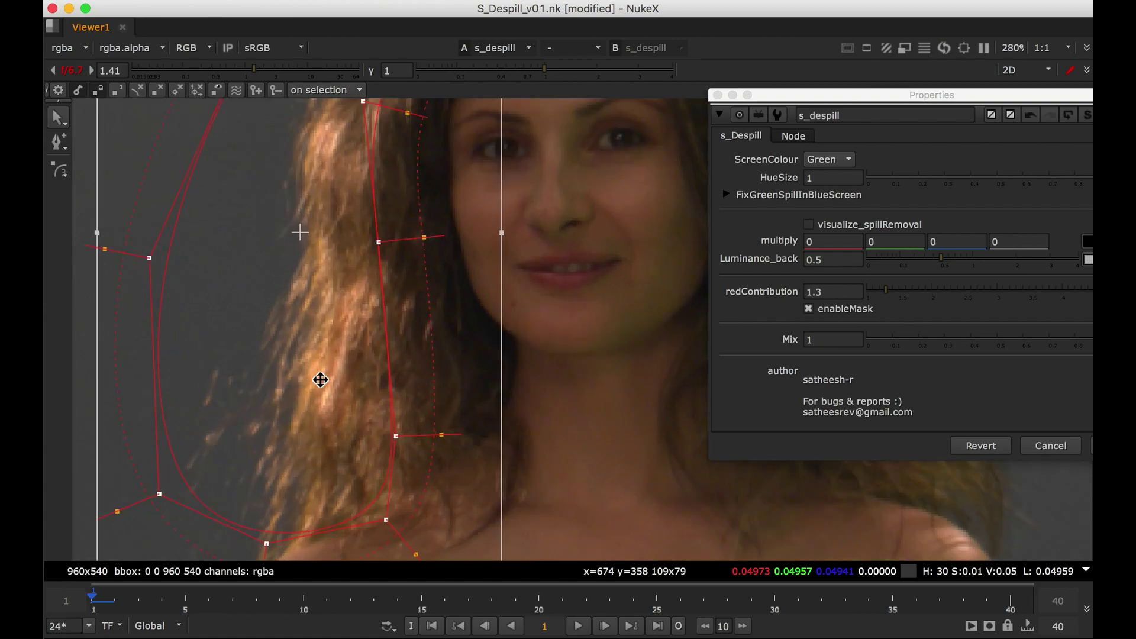
left_click(779, 313)
left_click(808, 309)
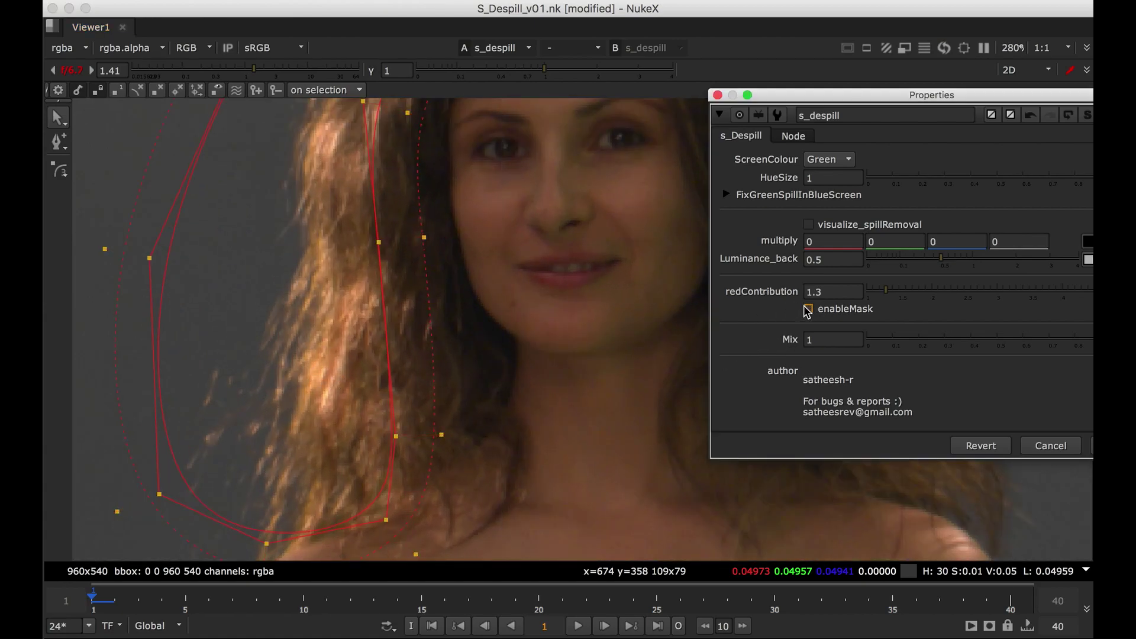
scroll(505, 375, "down", 5)
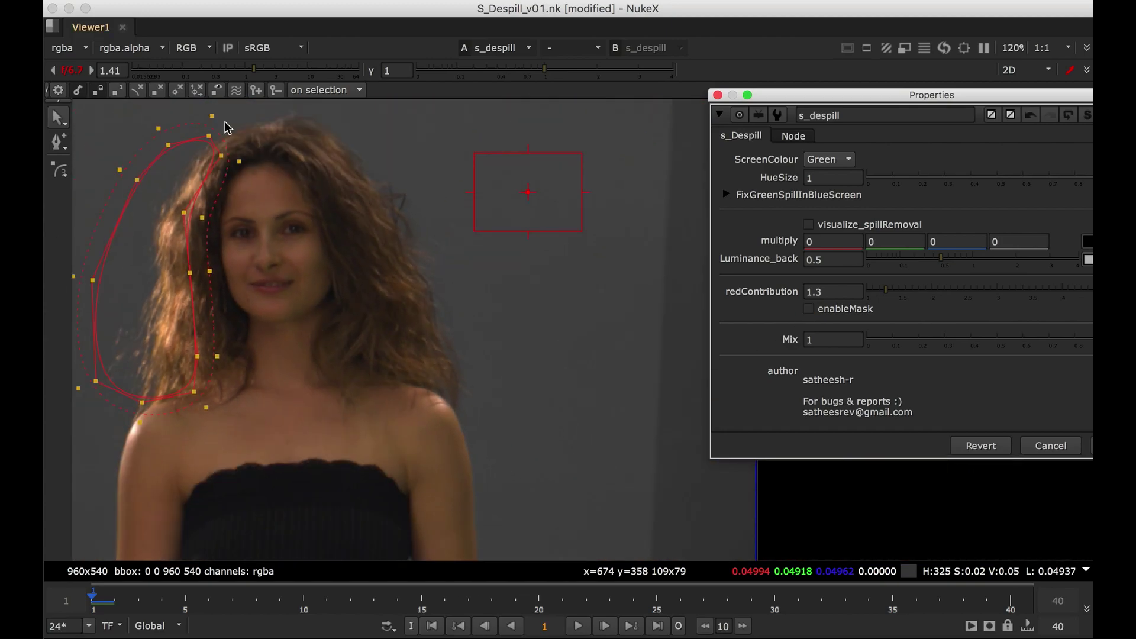
middle_click_drag(383, 228, 530, 240)
scroll(273, 336, "up", 4)
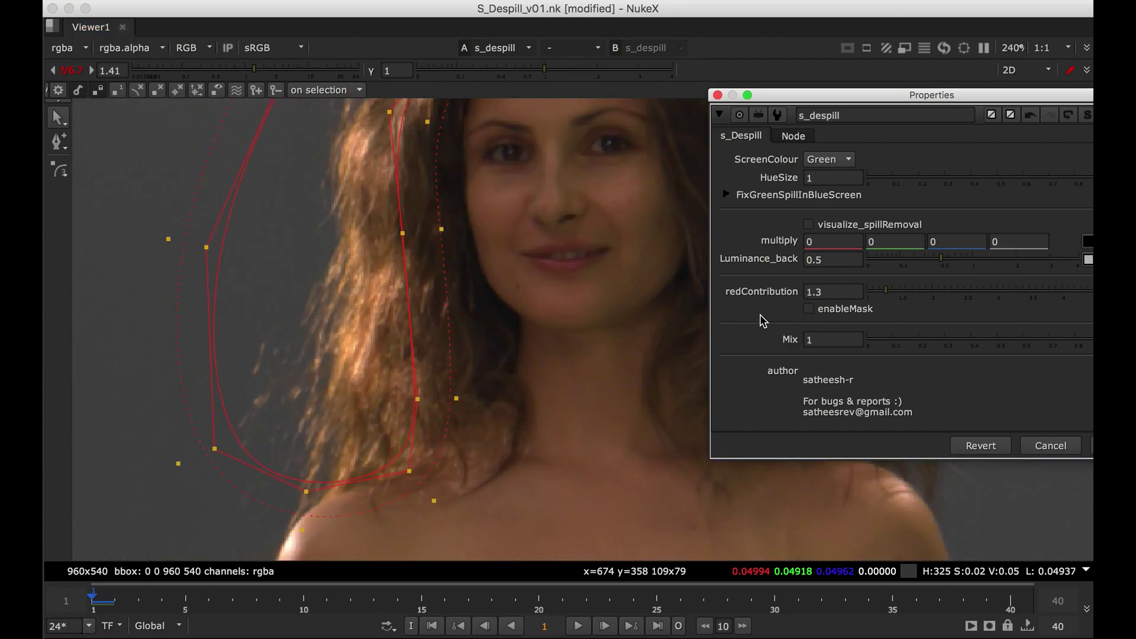
left_click(809, 309)
scroll(281, 342, "up", 1)
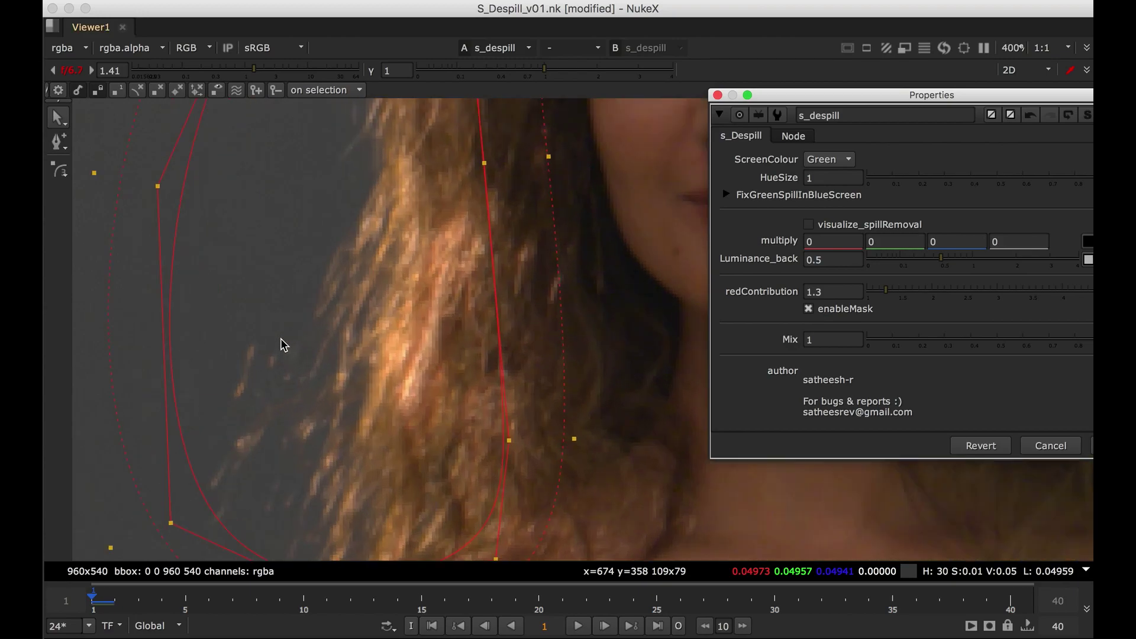
Display the Merge1 composite of the woman in the striped top over the desert landscape in the viewer.
scroll(260, 291, "down", 5)
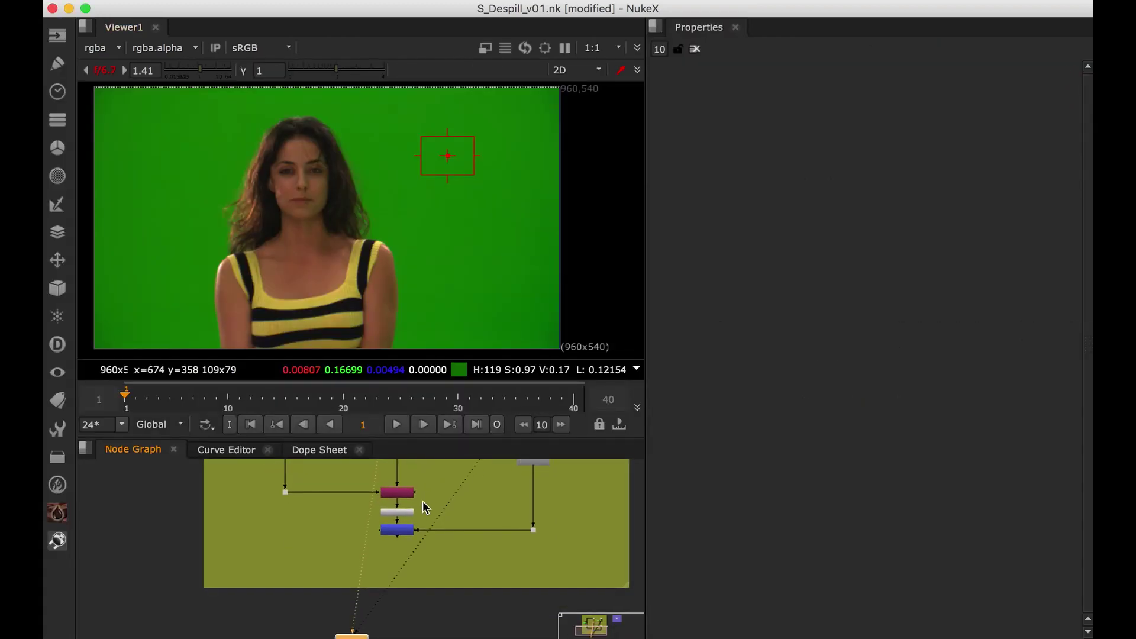
scroll(424, 507, "up", 2)
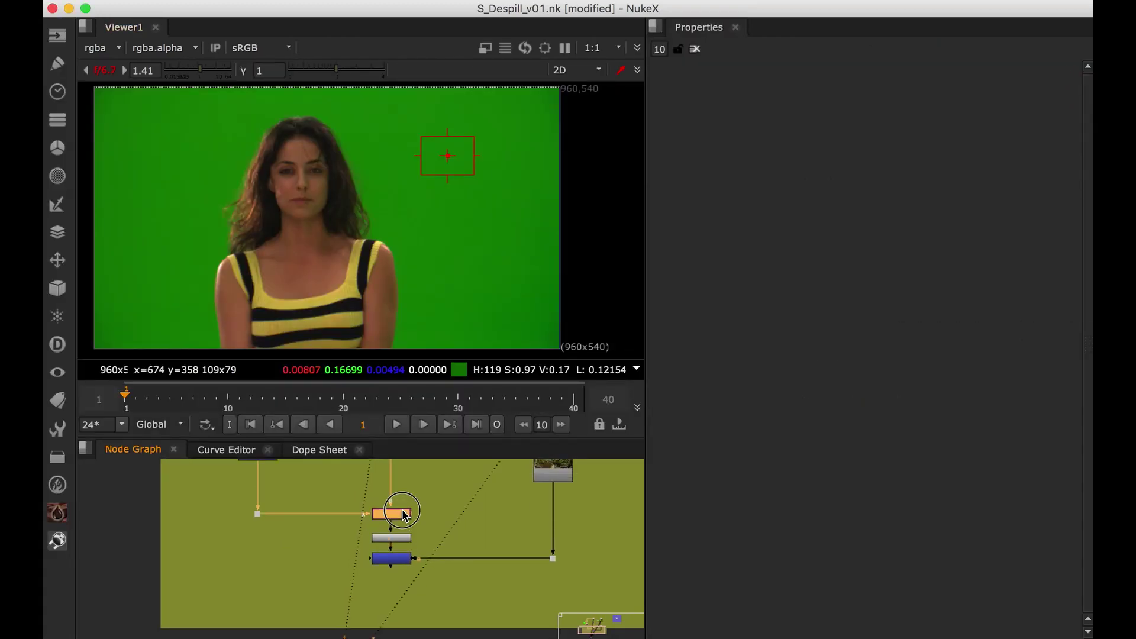
left_click(407, 537, "shift+super")
left_click(402, 557, "shift+super")
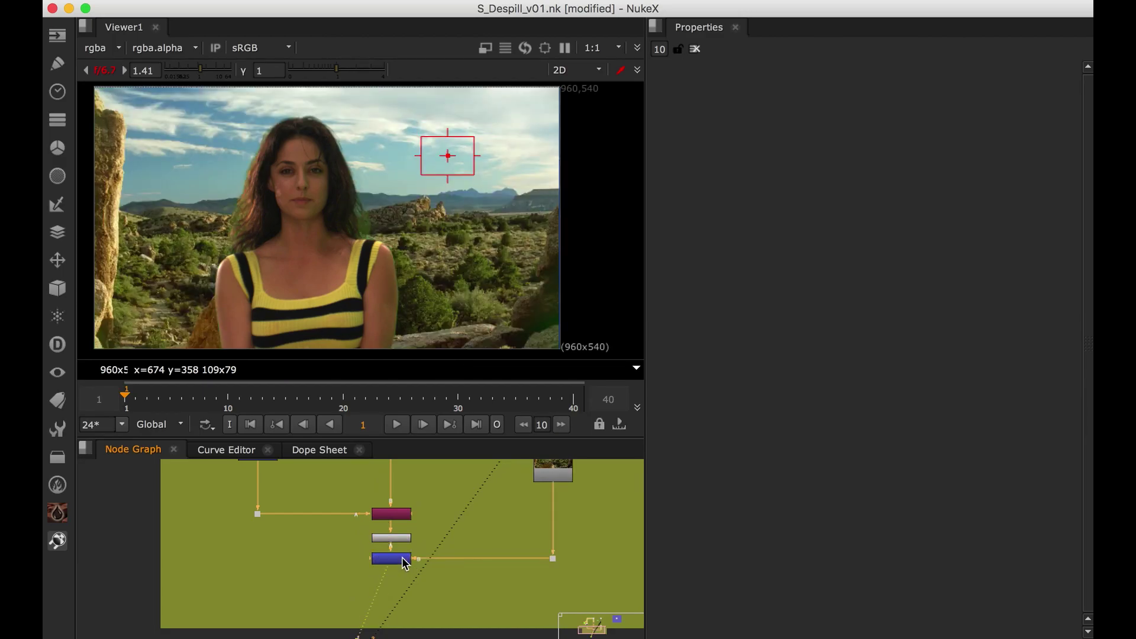
scroll(397, 556, "up", 3)
middle_click_drag(239, 305, 349, 203)
key("f")
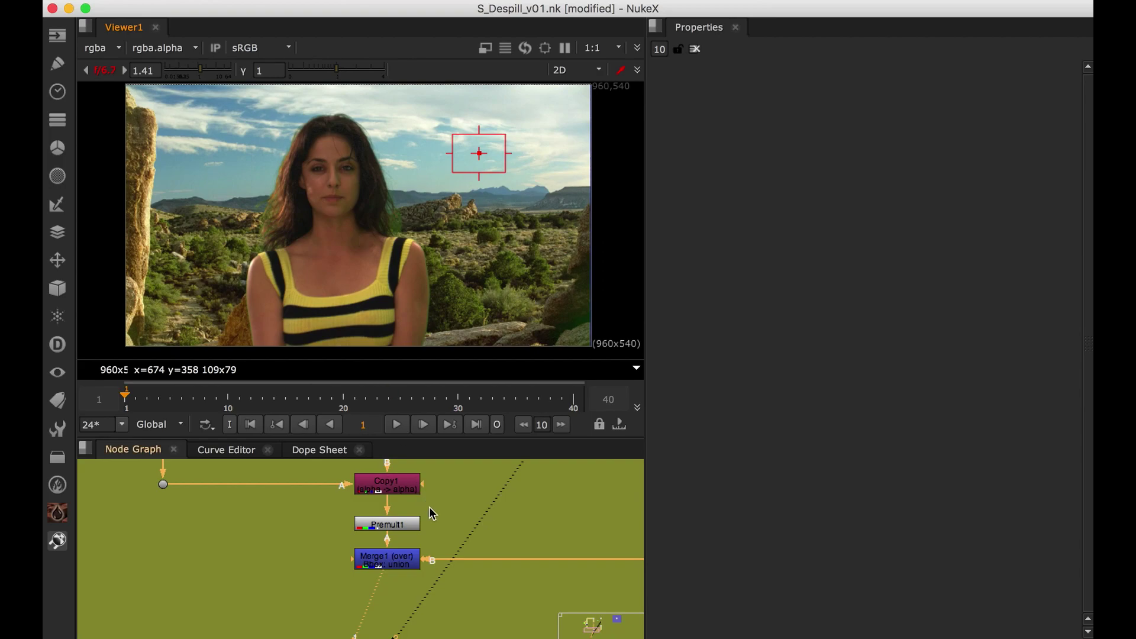
Open the properties of the s_despill1 node above Copy1 and enable the disabled node.
scroll(429, 508, "down", 3)
middle_click_drag(462, 514, 487, 599)
middle_click_drag(448, 466, 432, 537)
scroll(432, 537, "up", 3)
double_click(424, 553)
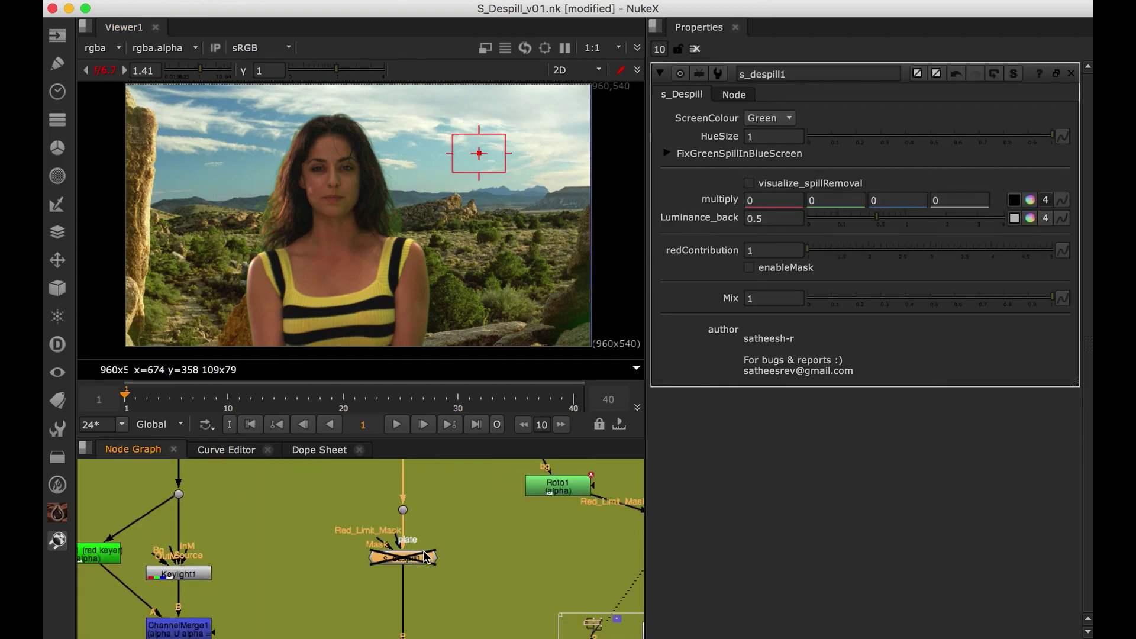
key("d")
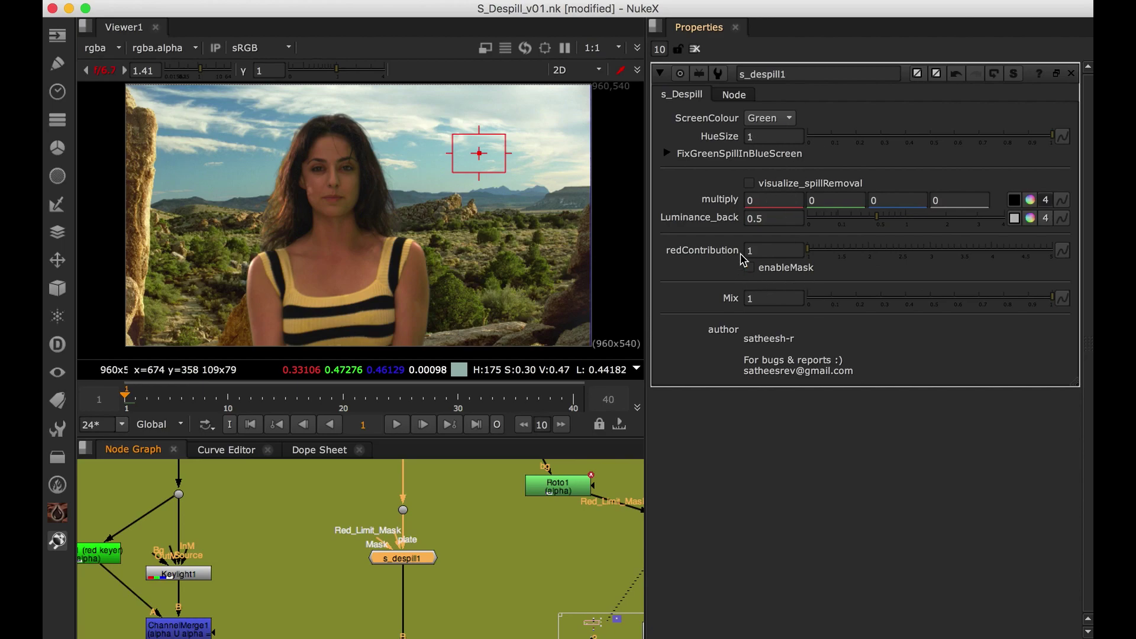
Examine the composite's face, shoulders and hair edges up close for leftover green spill.
middle_click_drag(394, 280, 505, 228)
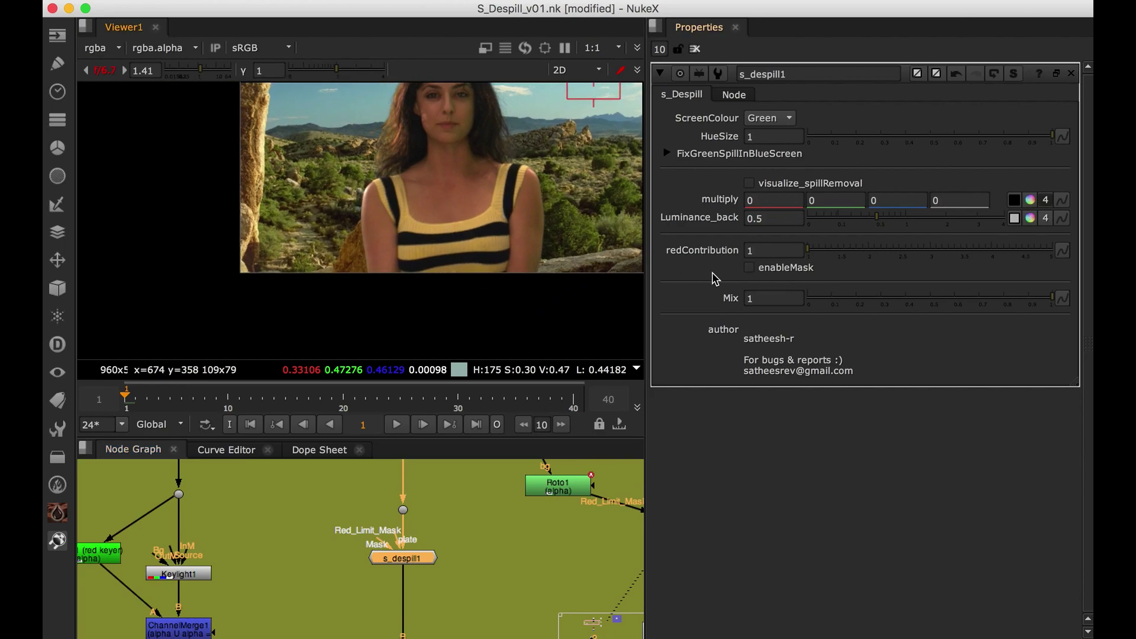
left_click(771, 253)
scroll(443, 187, "up", 8)
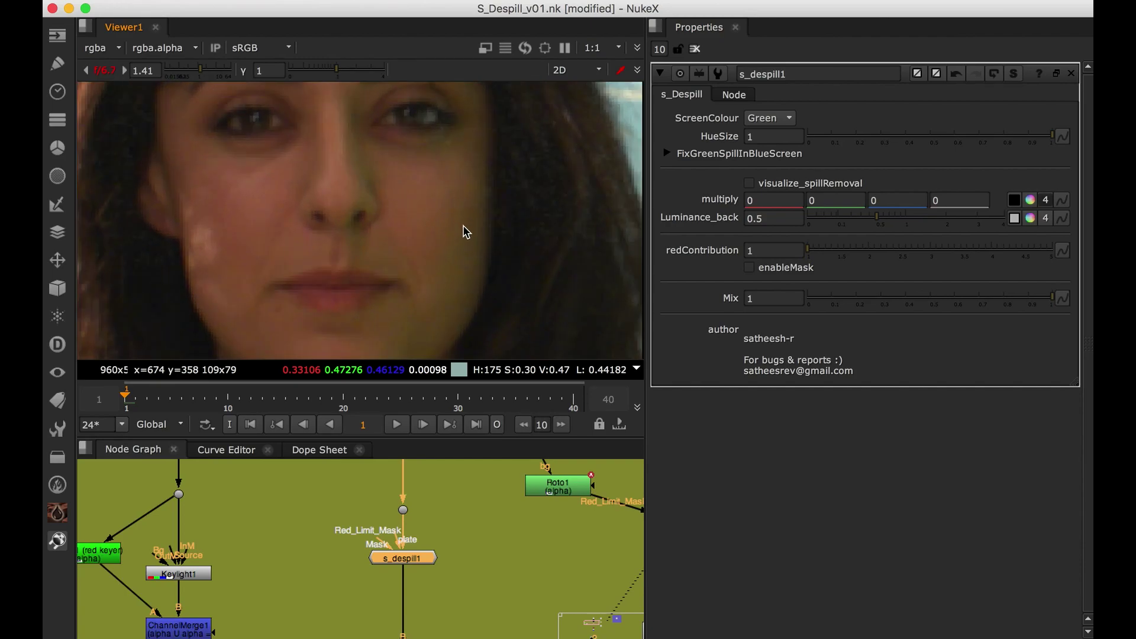
scroll(462, 151, "down", 6)
middle_click_drag(456, 204, 385, 106)
middle_click_drag(248, 98, 353, 165)
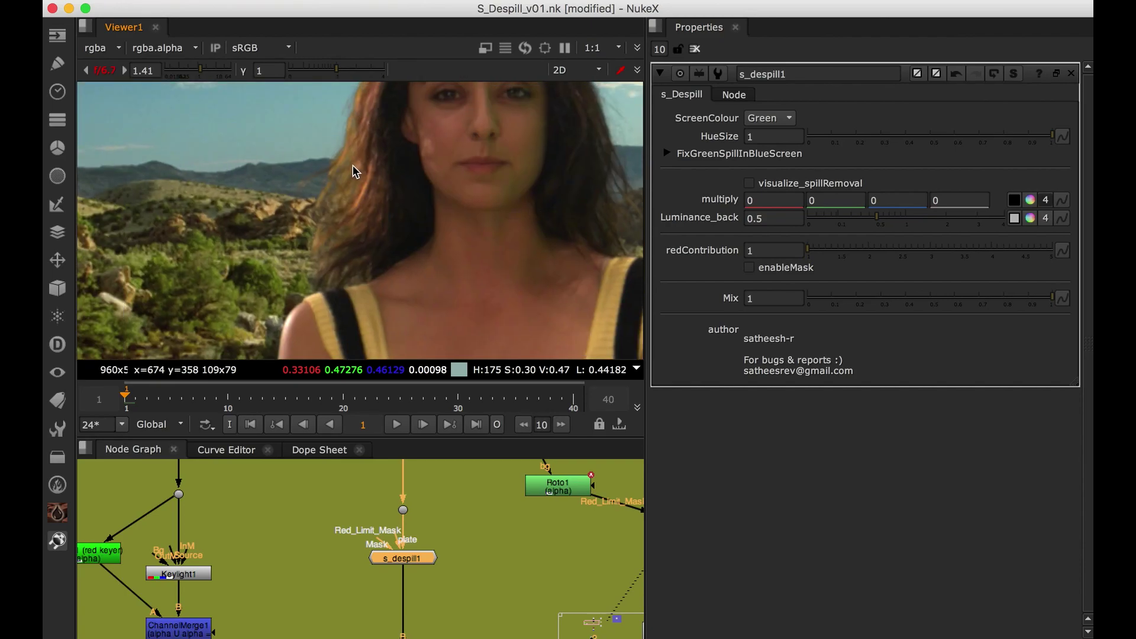
scroll(353, 165, "up", 4)
View the s_despill1 output at the hair edge and try redContribution at 1.2.
key("1")
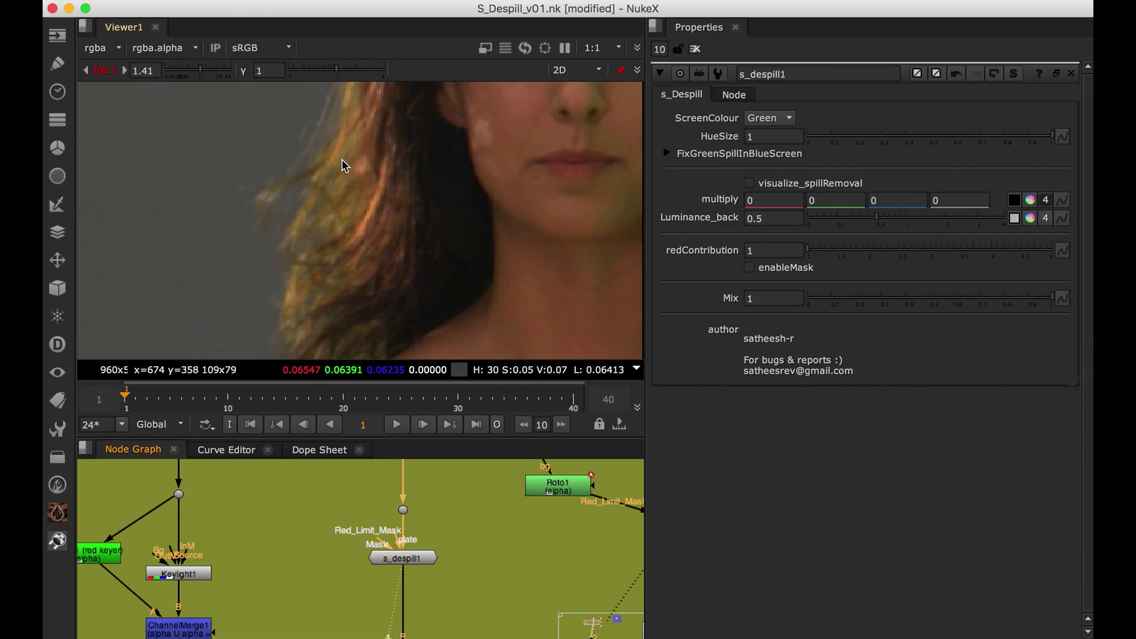
scroll(355, 203, "up", 2)
left_click(788, 249)
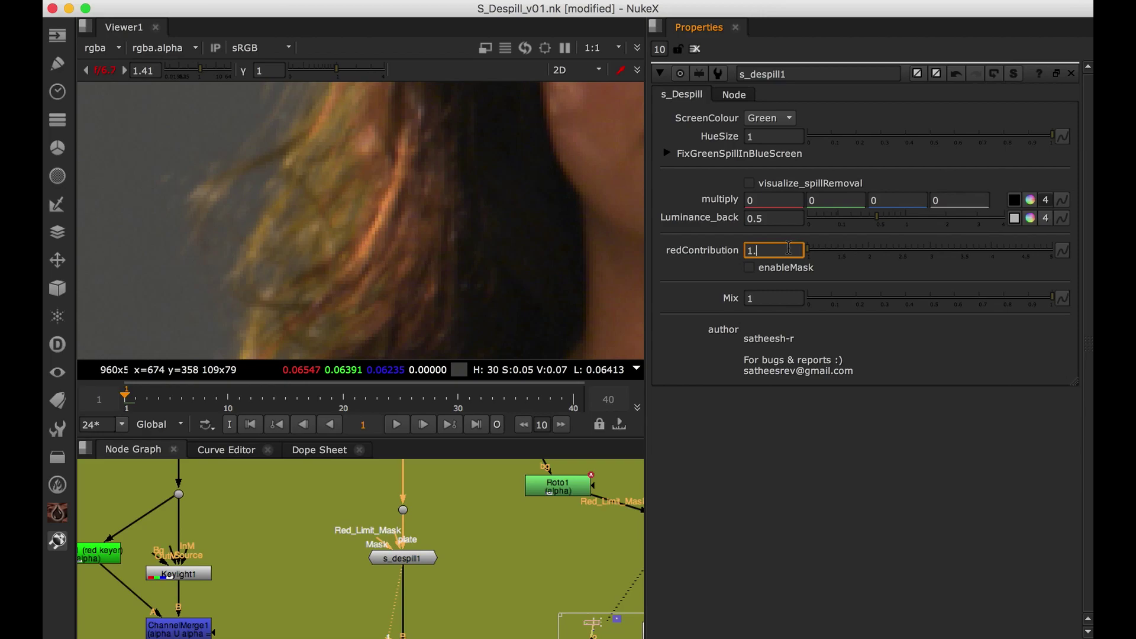
type(".2")
key("Return")
Compare the yellow of the striped top with redContribution at 1 and 1.2, finishing at 1.
scroll(321, 233, "down", 5)
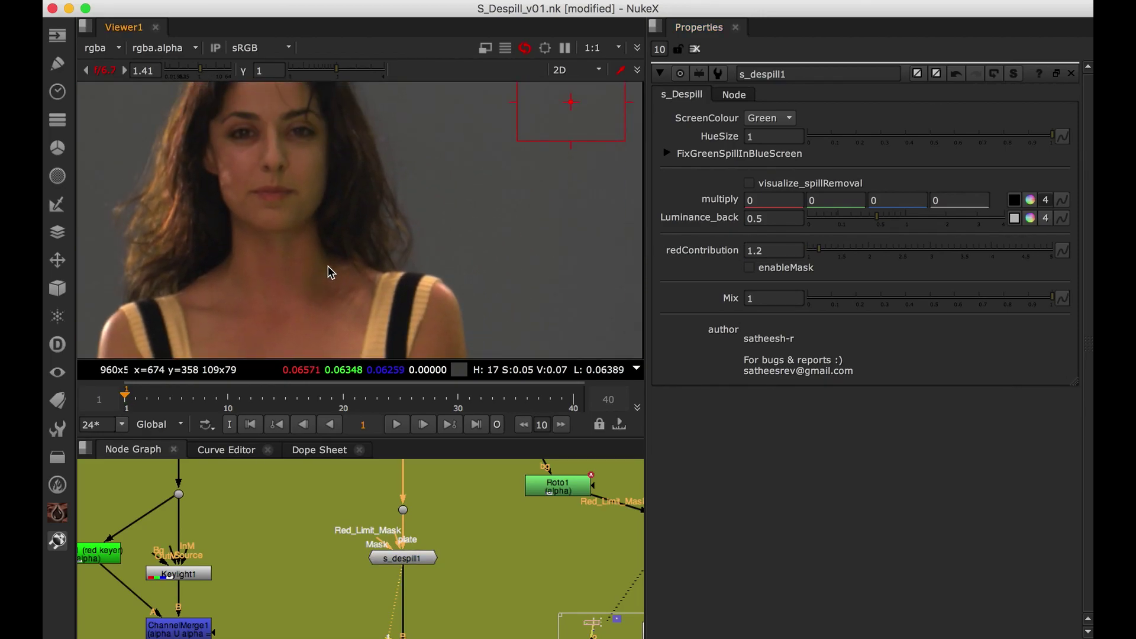
scroll(354, 262, "up", 5)
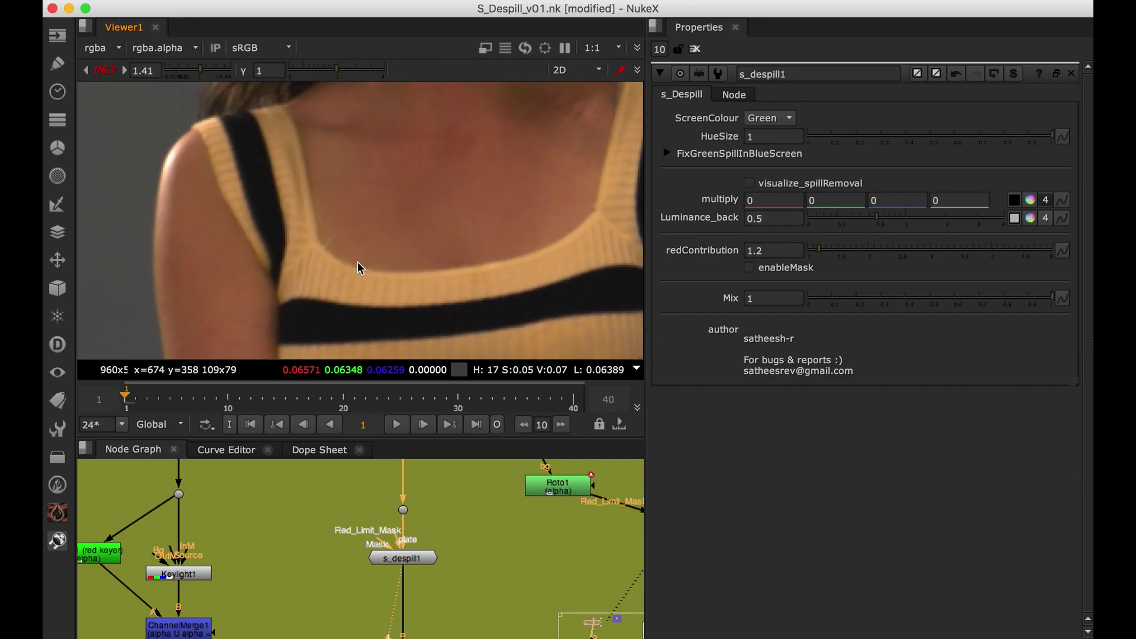
double_click(774, 249)
type("1")
key("Return")
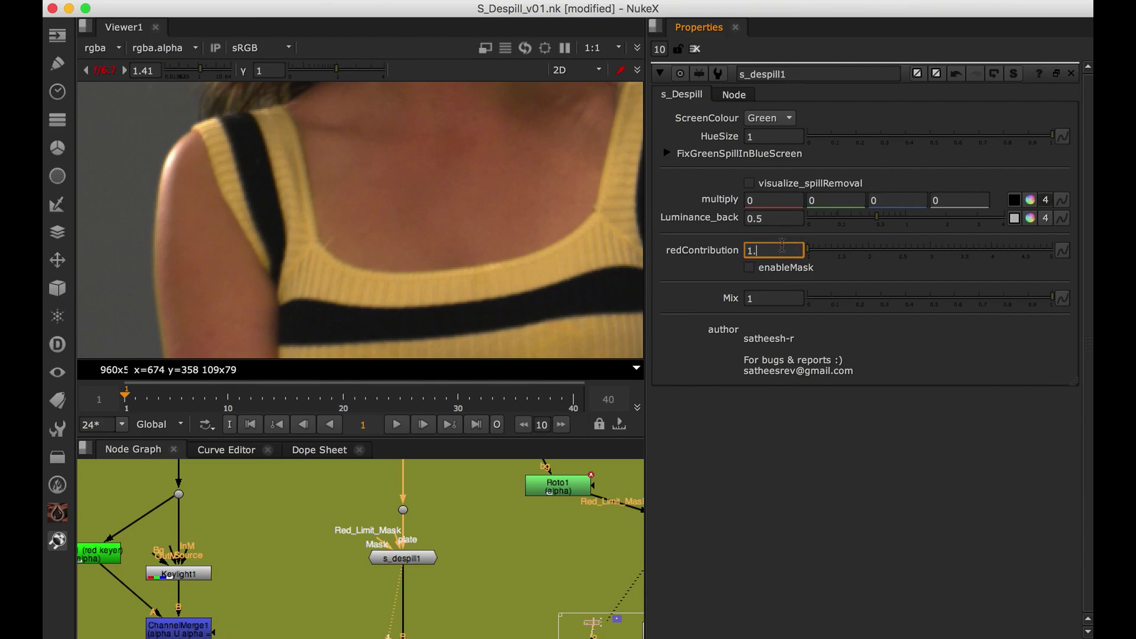
type("1.2")
key("Return")
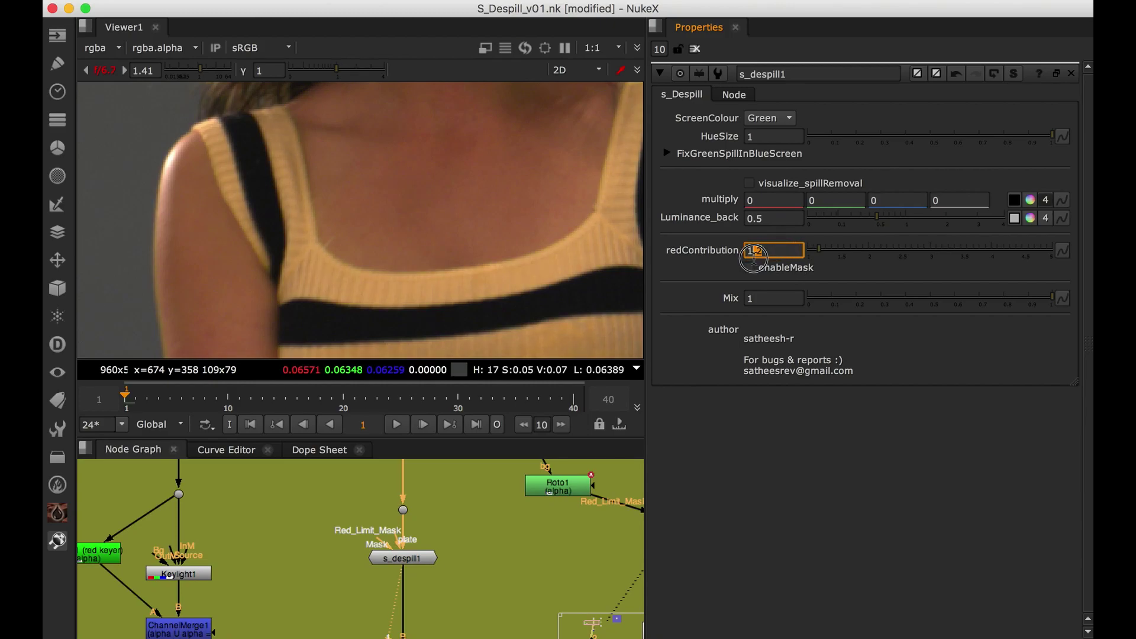
type("1")
key("Return")
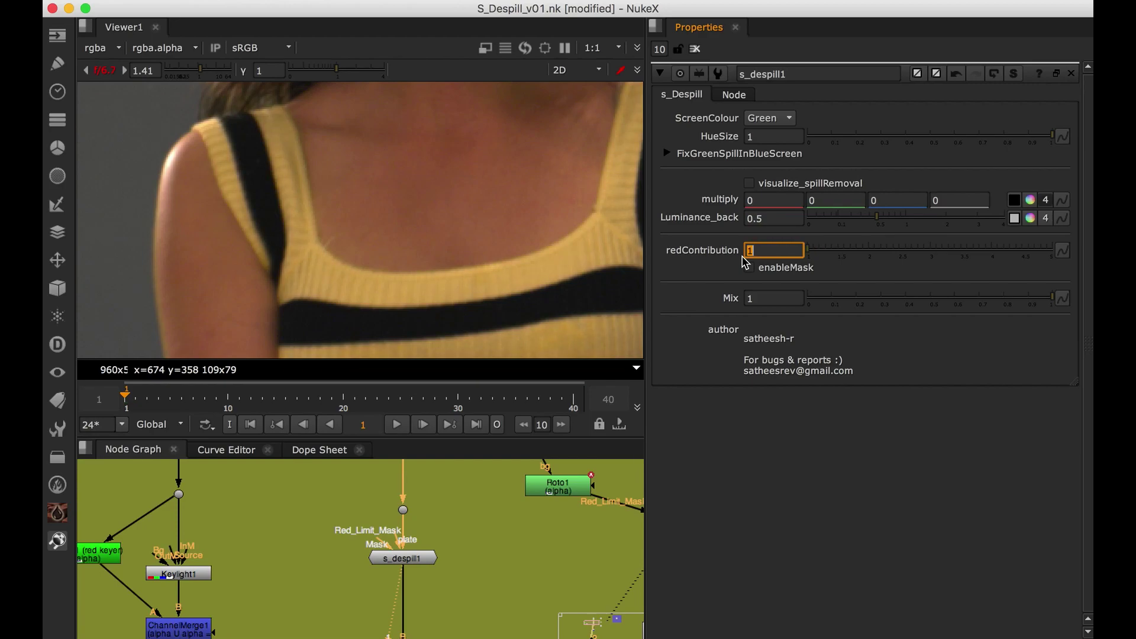
Check the despilled plate as a whole and switch the viewer back to the Merge1 composite.
scroll(550, 288, "down", 3)
middle_click(547, 288)
scroll(433, 500, "down", 2)
scroll(236, 195, "up", 2)
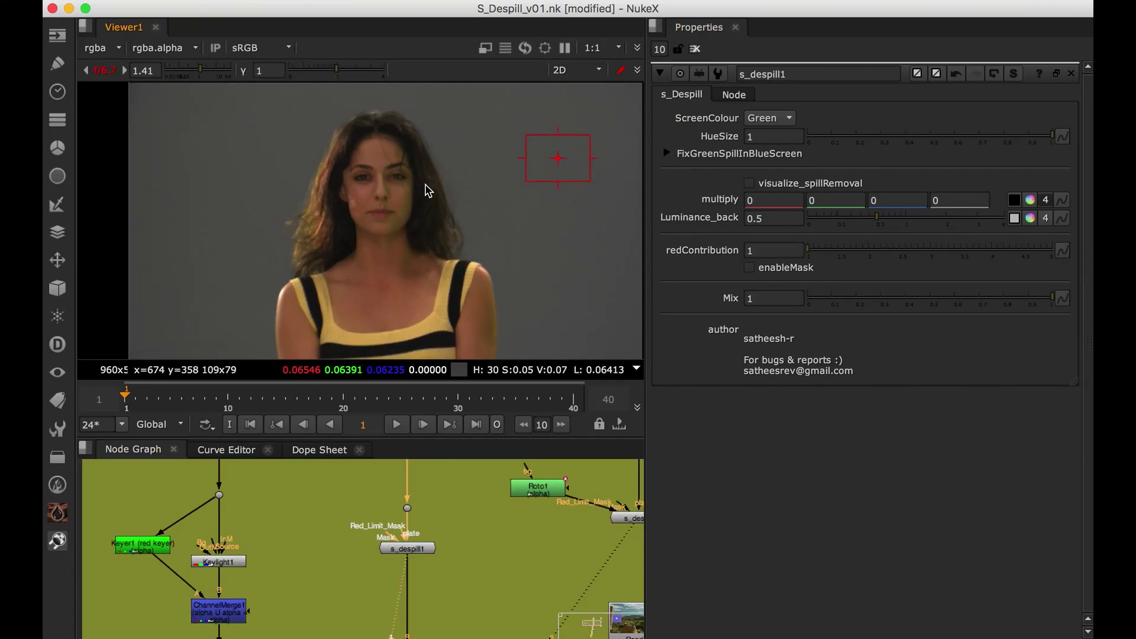
scroll(479, 306, "up", 3)
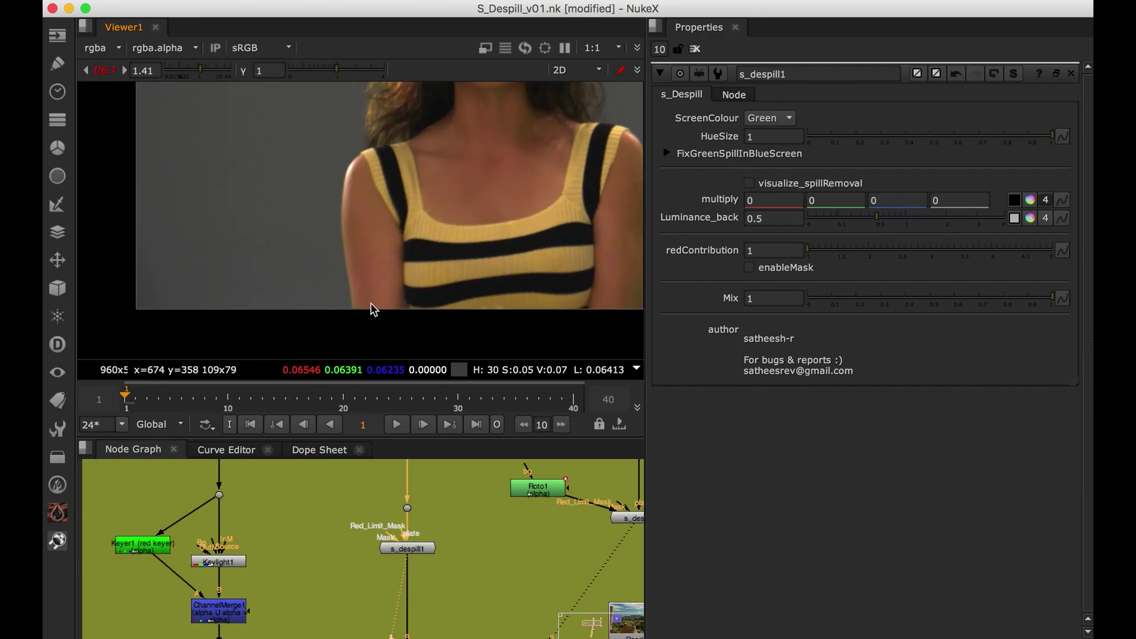
scroll(433, 483, "down", 2)
scroll(455, 523, "up", 1)
mouse_move(452, 520)
middle_mouse_down()
mouse_move(441, 550)
mouse_move(437, 517)
middle_mouse_up()
scroll(434, 590, "up", 1)
middle_click_drag(429, 600, 480, 501)
left_click(452, 542, "shift+super")
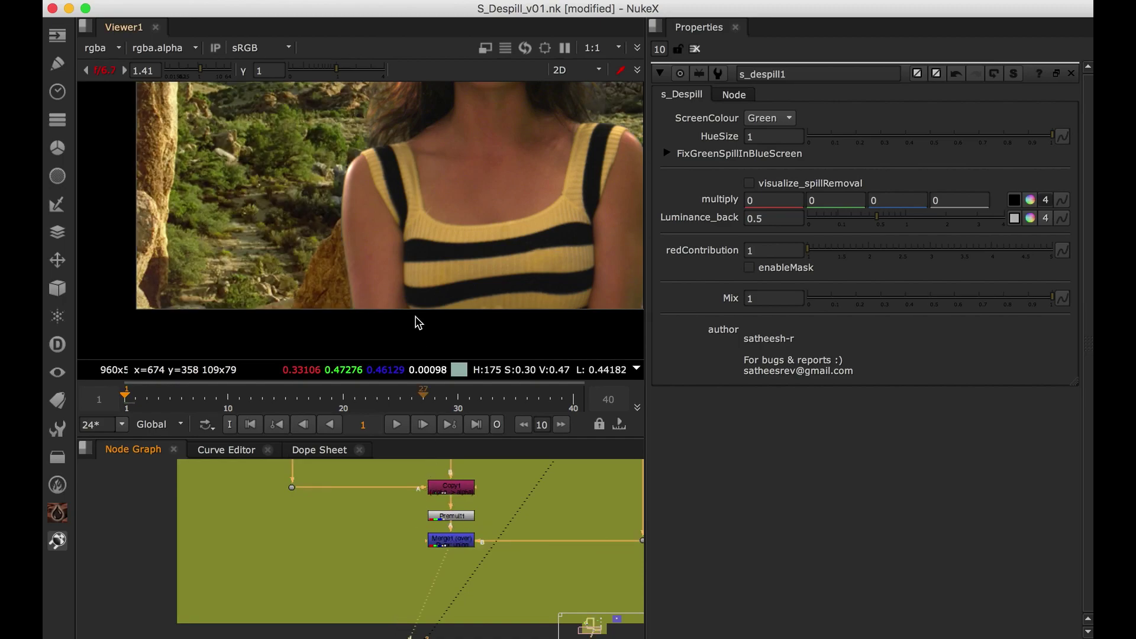
Set redContribution to 1.3 on s_despill1 while checking the arm's edge against the rock up close.
scroll(417, 276, "up", 1)
middle_click_drag(349, 261, 433, 158)
scroll(435, 165, "up", 5)
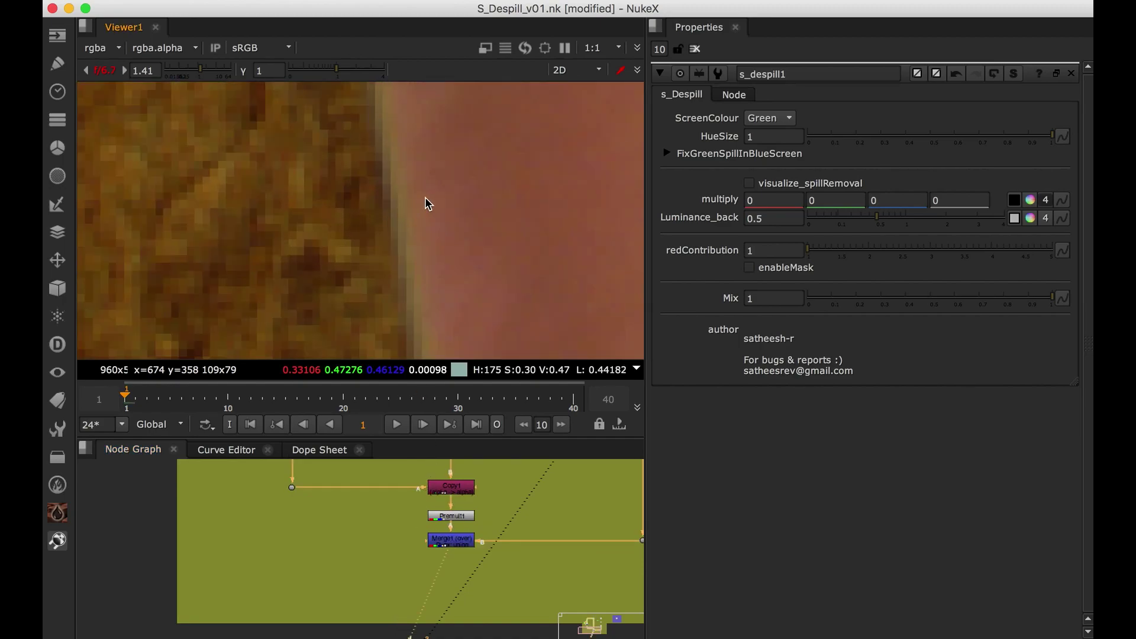
scroll(404, 190, "up", 2)
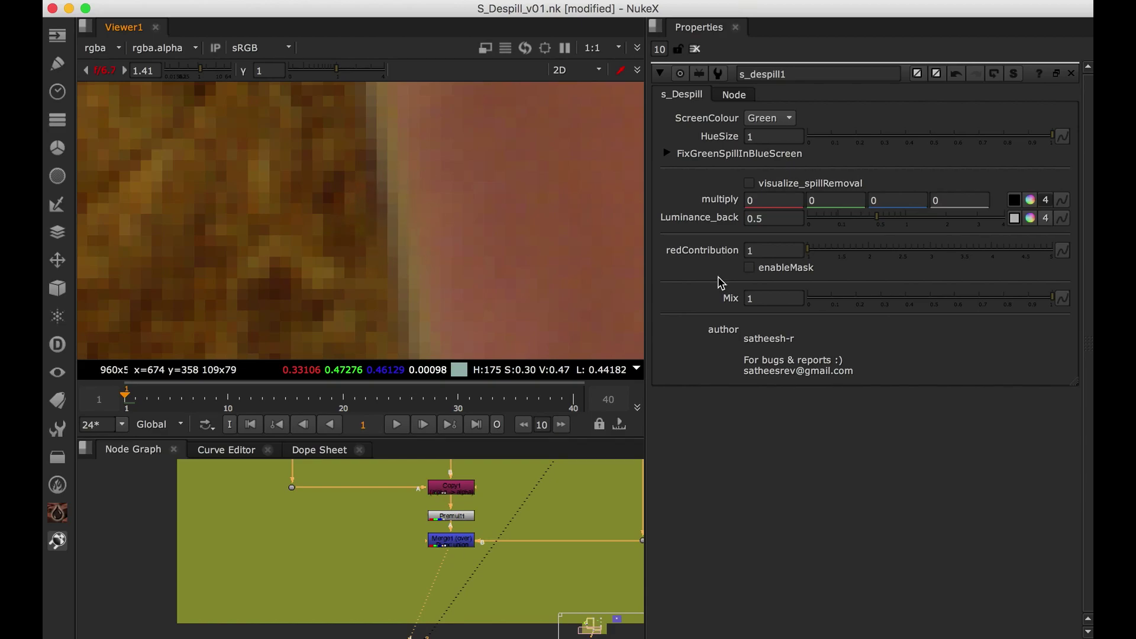
left_click(771, 251)
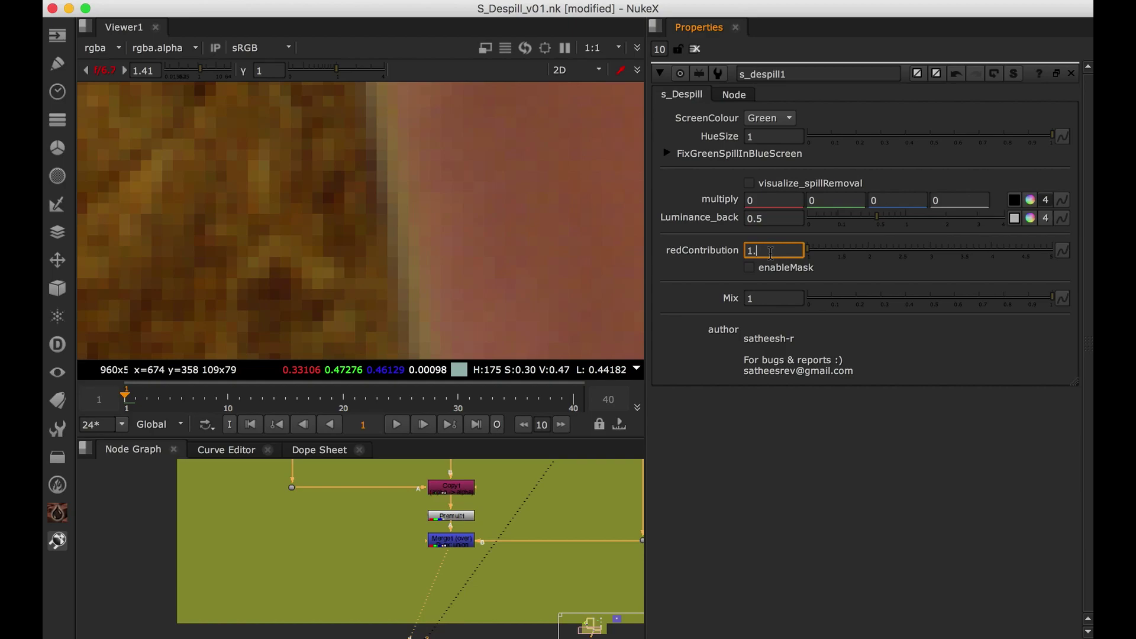
key("Return")
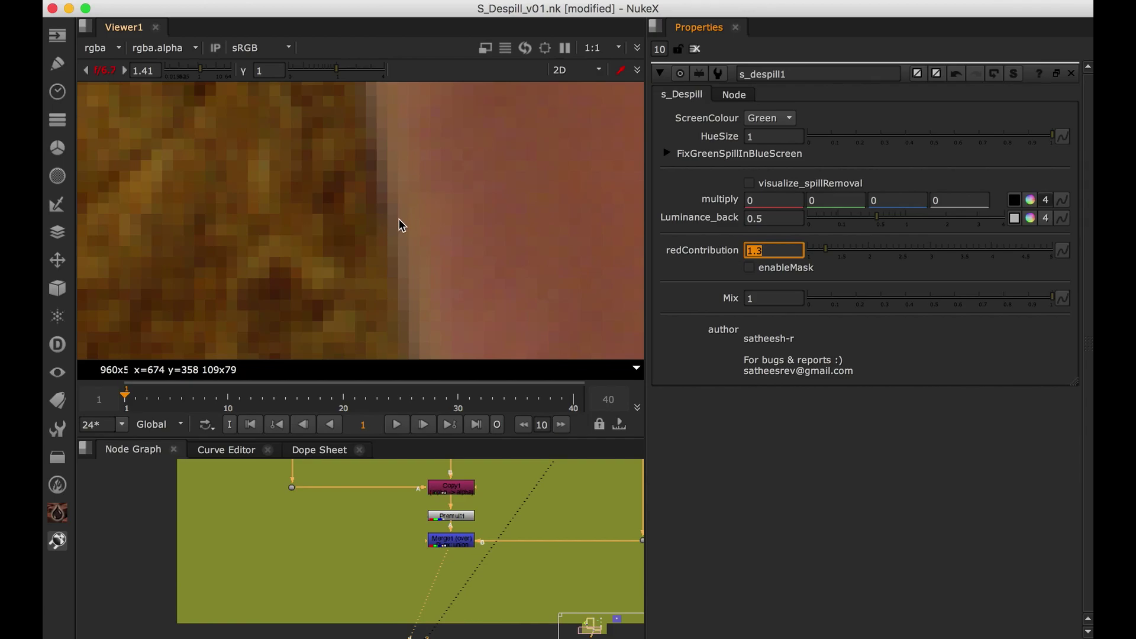
Add an EdgeDetect node fed by ChannelMerge1 and set its channels to alpha.
key("Tab")
type("edge")
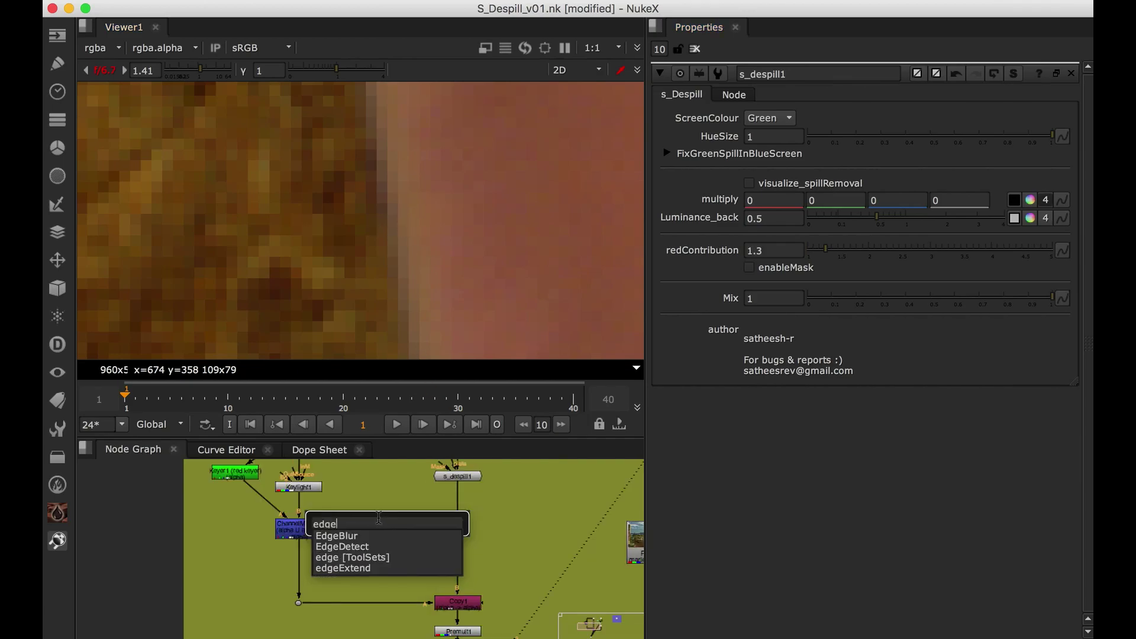
left_click(342, 546)
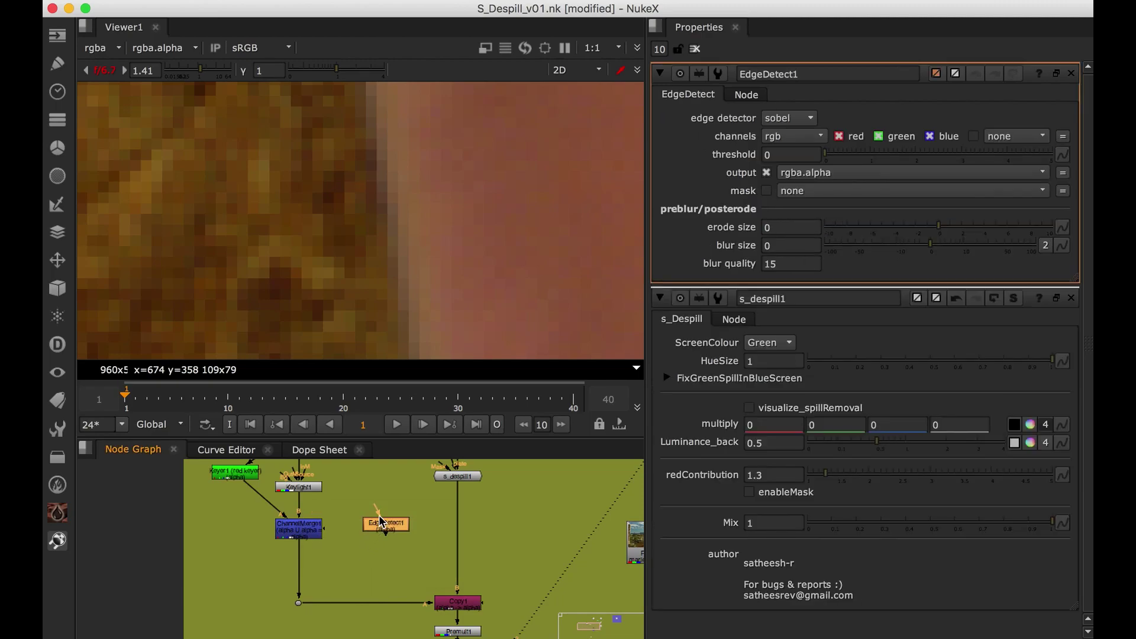
left_click_drag(385, 525, 387, 528)
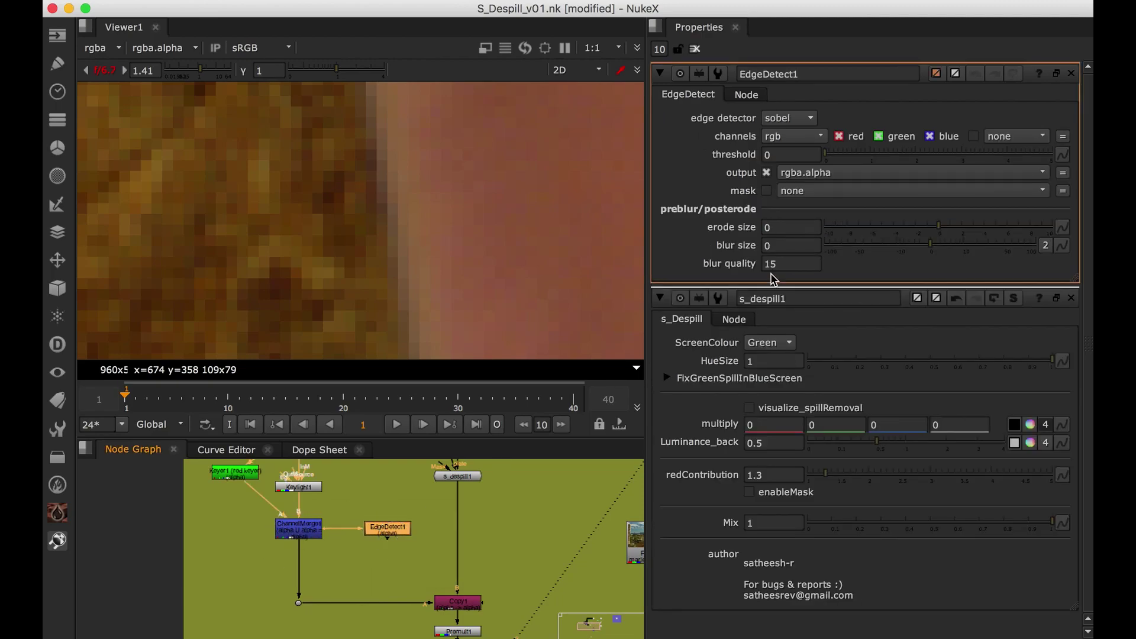
left_click(792, 136)
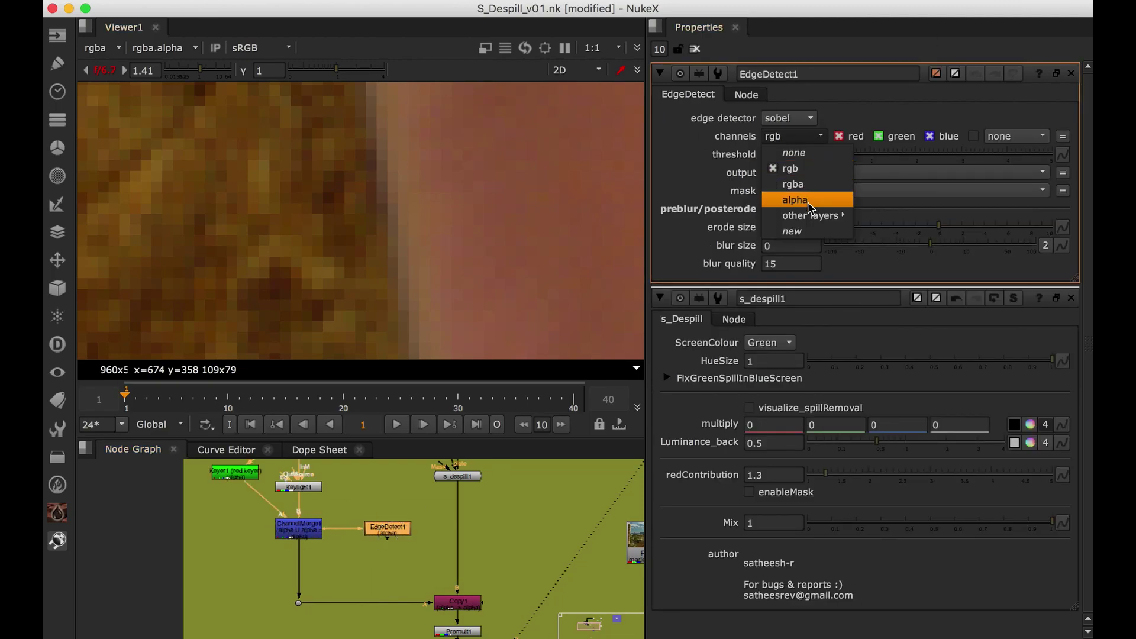
left_click(808, 199)
Connect s_despill1's Red_Limit_Mask input to EdgeDetect1 and bring up the s_despill1 properties.
left_click(441, 490)
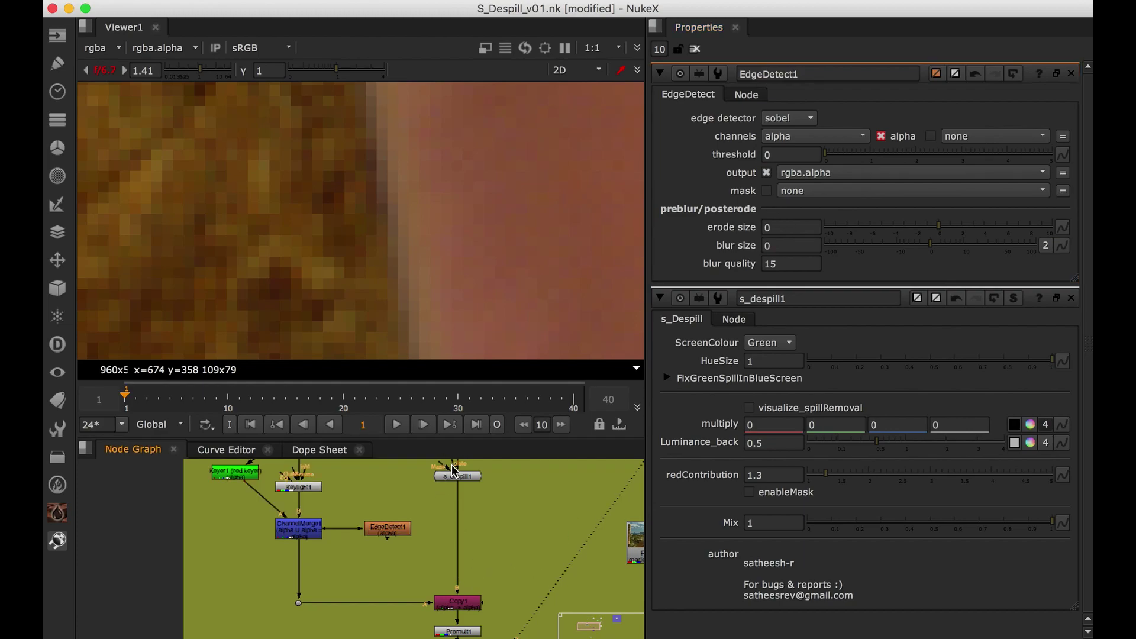
left_click_drag(452, 472, 350, 539)
scroll(446, 514, "up", 5)
left_click(412, 495)
left_click(462, 542)
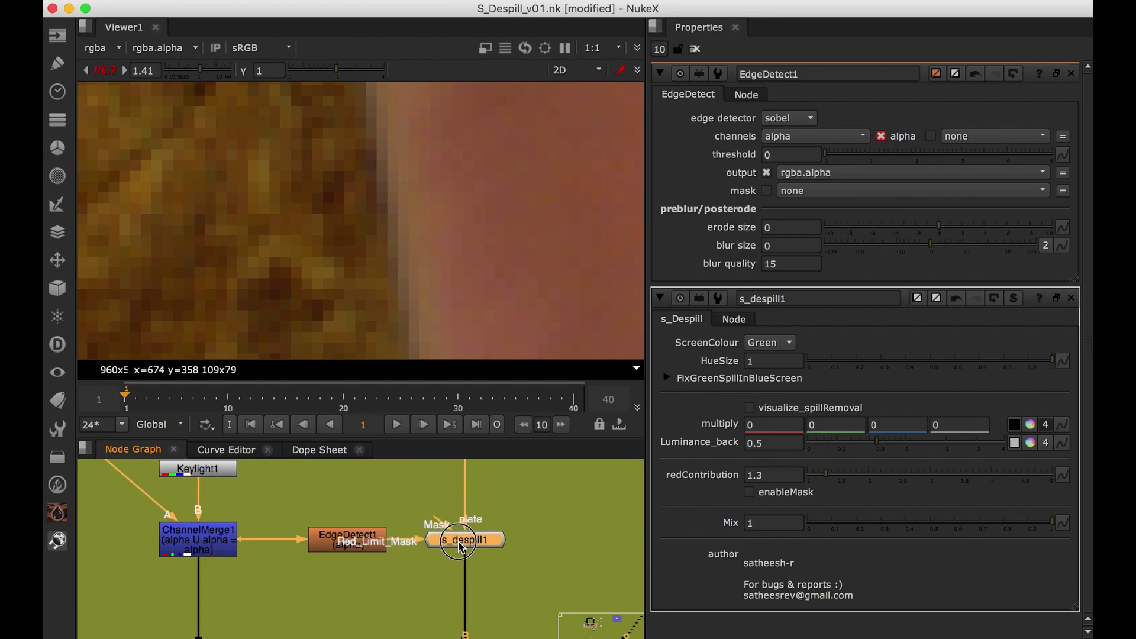
double_click(461, 542)
View the whole Merge1 composite and turn on enableMask for redContribution.
scroll(509, 487, "down", 2)
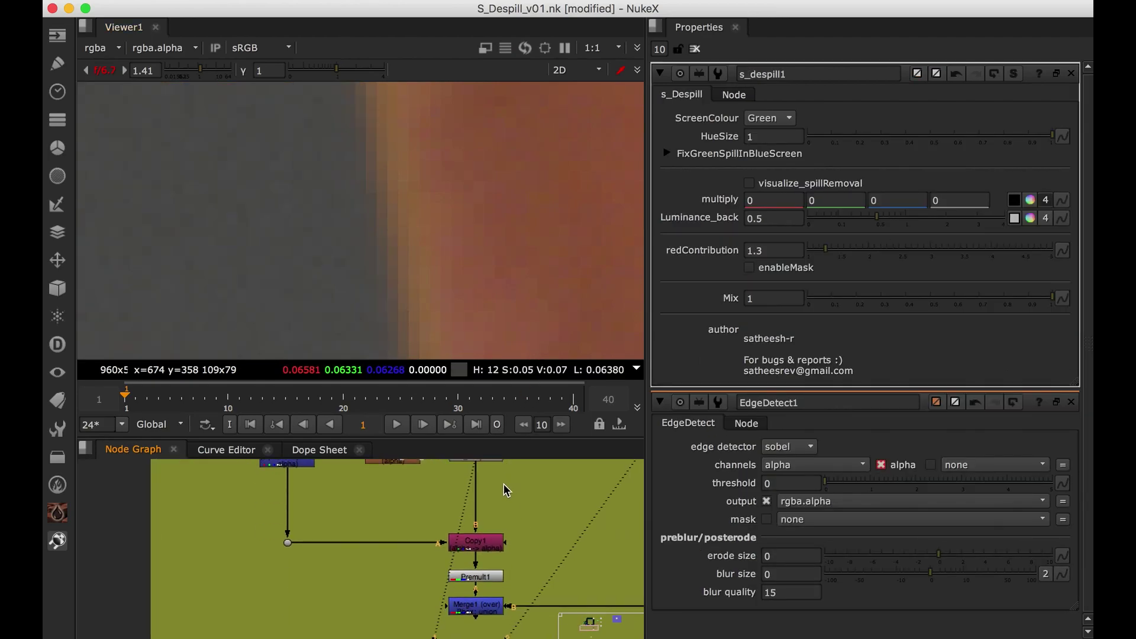
left_click(474, 610)
key("1")
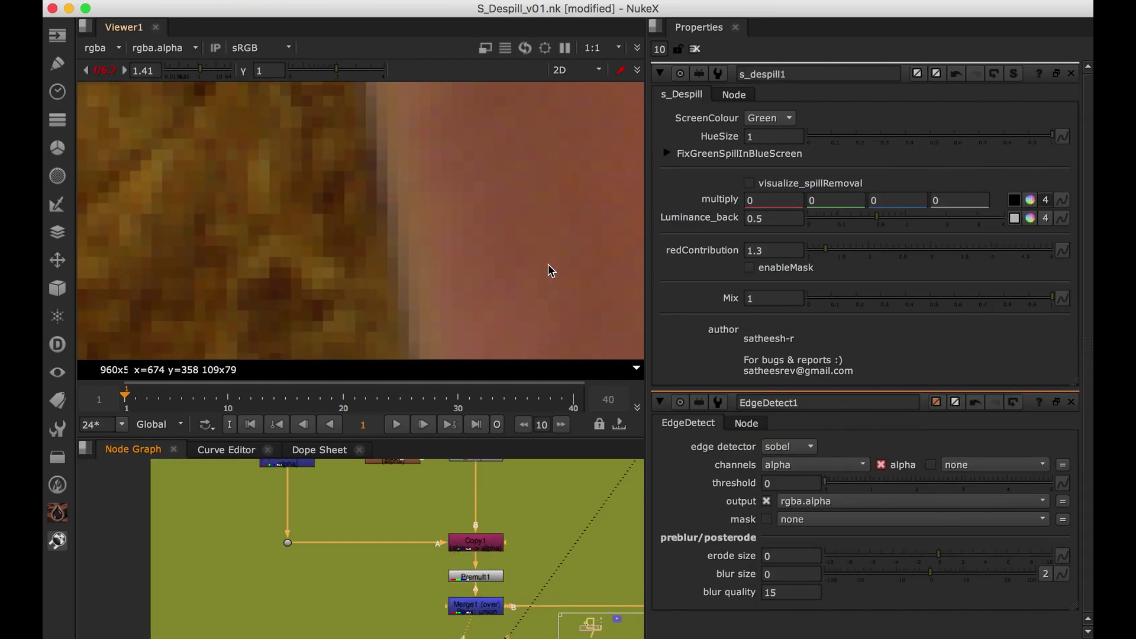
key("f")
left_click(781, 269)
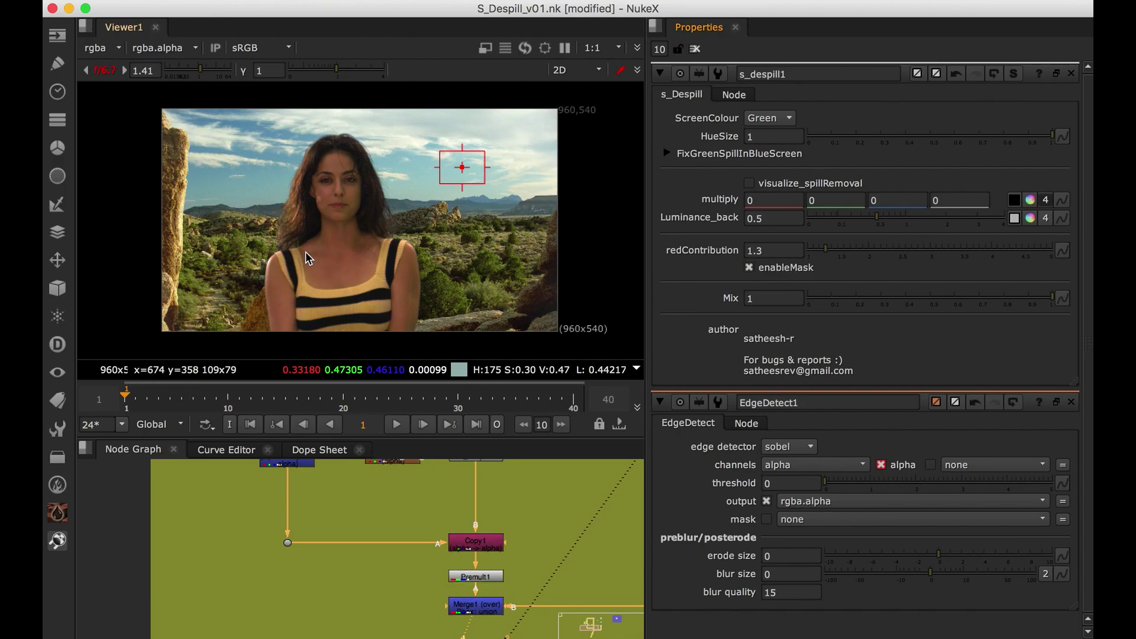
Examine the masked composite at the arm edges, face, hair and striped top for remaining green spill.
scroll(360, 256, "up", 4)
scroll(333, 347, "up", 4)
scroll(330, 341, "up", 3)
middle_click_drag(349, 339, 414, 279)
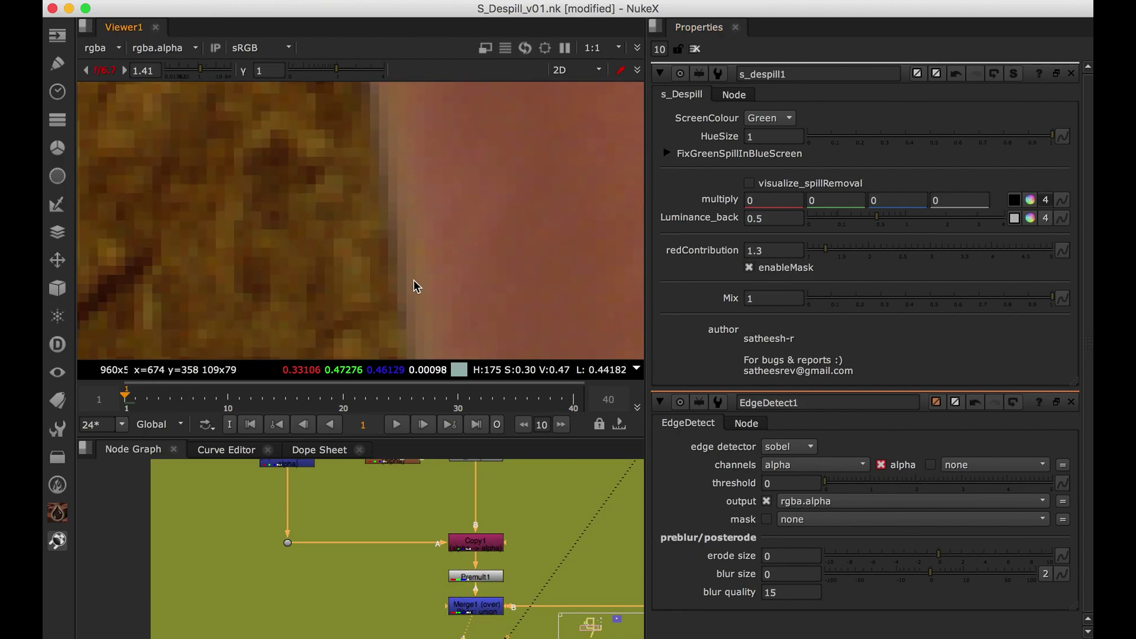
scroll(488, 502, "down", 2)
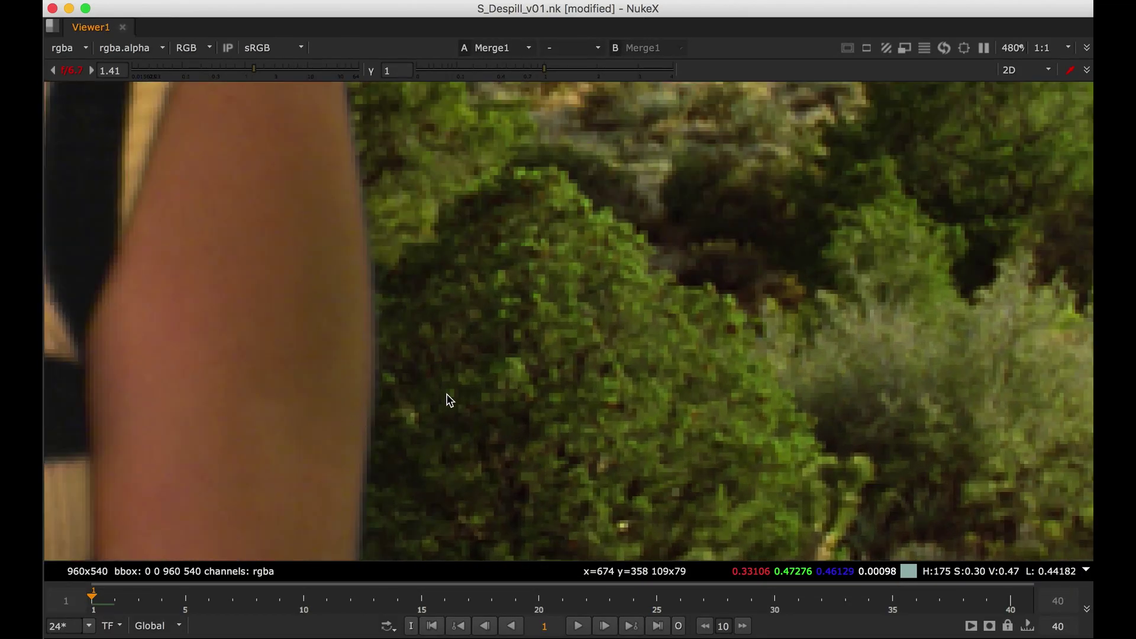
scroll(477, 356, "down", 4)
middle_click_drag(331, 177, 607, 503)
middle_click_drag(457, 358, 523, 405)
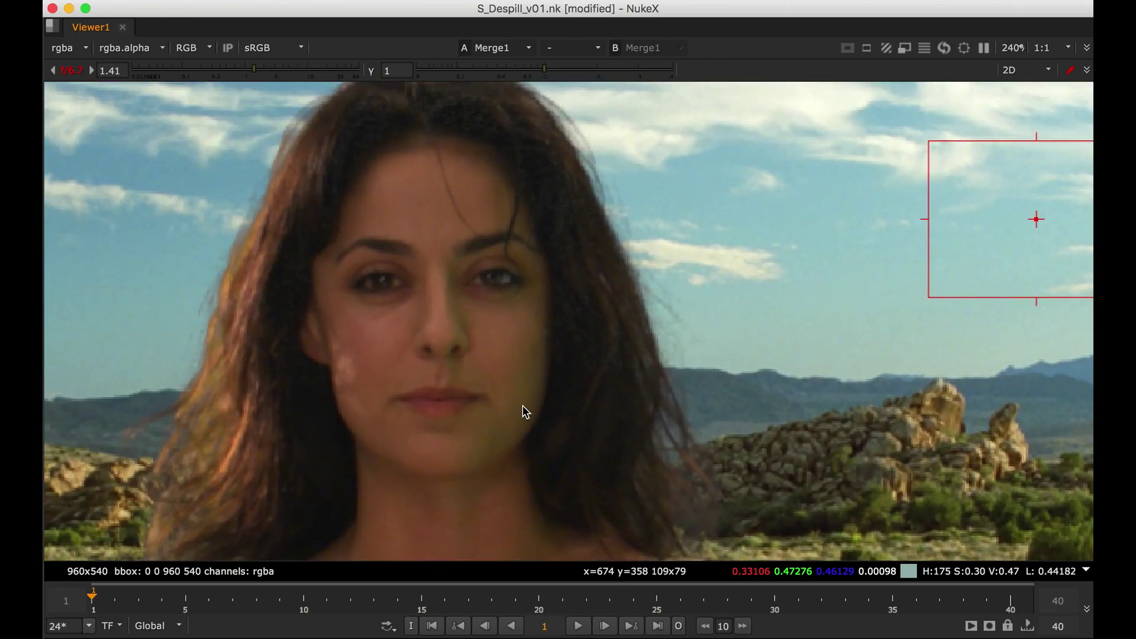
middle_click_drag(337, 471, 537, 331)
middle_click_drag(884, 534, 575, 379)
scroll(524, 376, "down", 4)
key("space")
Move EdgeDetect1 closer to ChannelMerge1, add a Roto node above the mask branch, and enlarge the viewer.
scroll(436, 544, "up", 3)
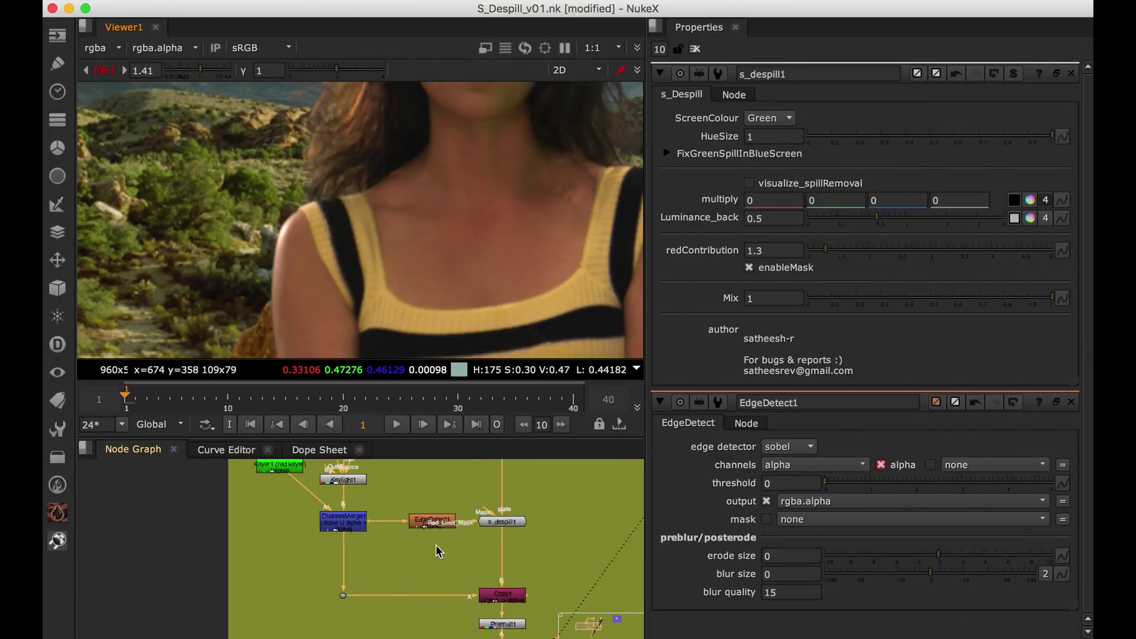
left_click(415, 516)
left_click_drag(416, 521, 383, 521)
left_click(427, 481)
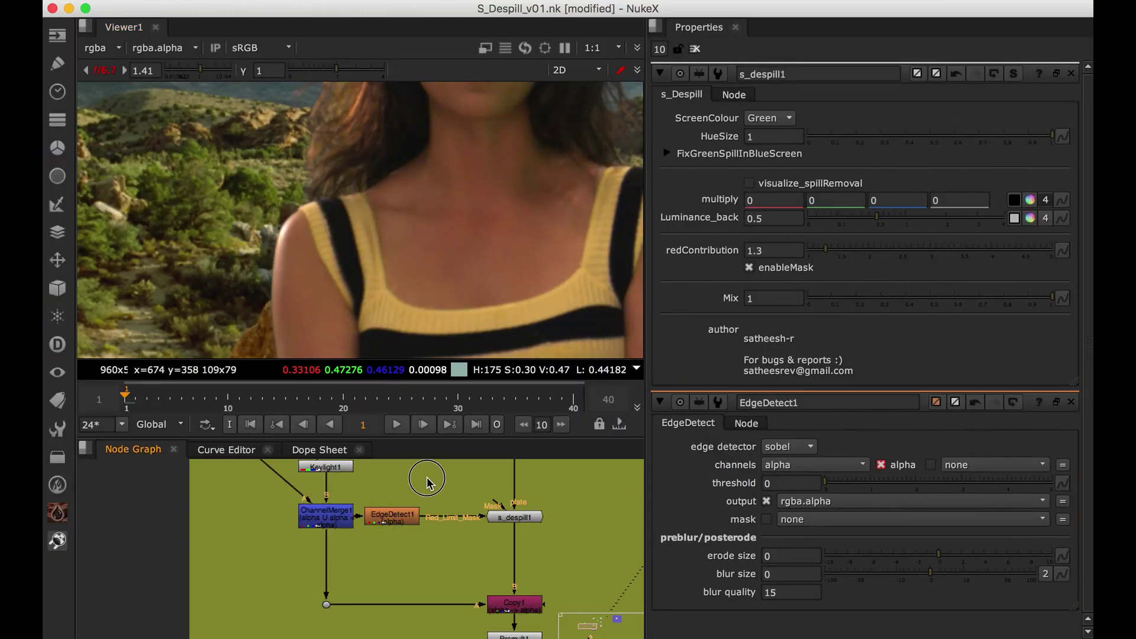
key("o")
key("space")
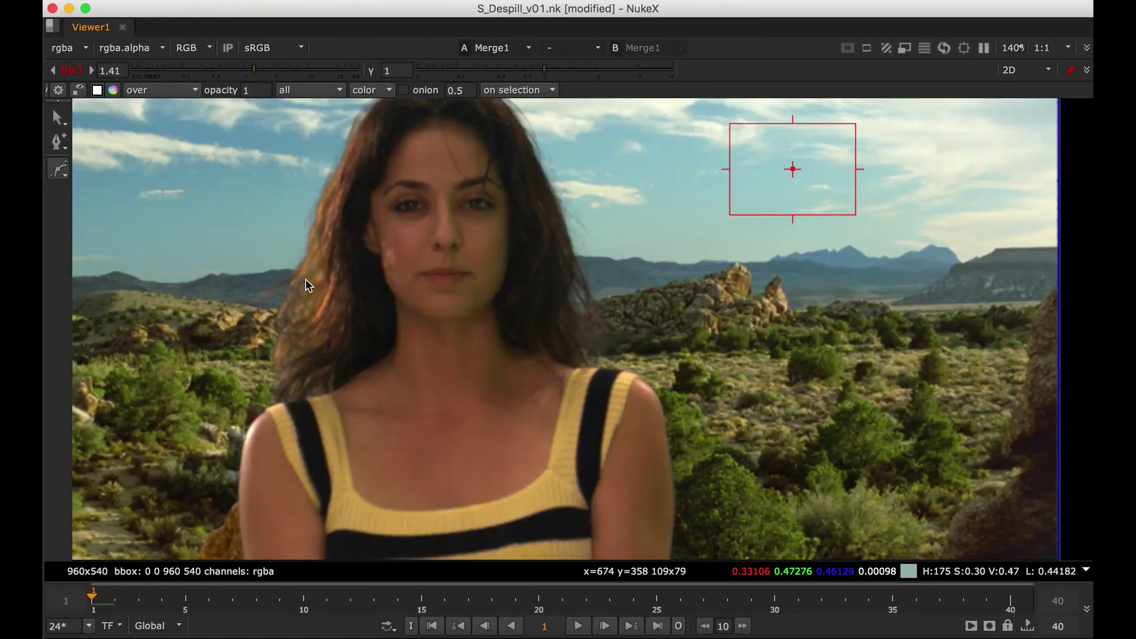
Draw a closed B-spline around the sunlit hair to the left of the face and feather it slightly outward.
left_click(59, 170)
left_click(100, 200)
left_click(325, 144)
left_click(345, 192)
left_click(335, 255)
left_click(343, 322)
left_click(295, 394)
left_click(212, 392)
left_click(182, 272)
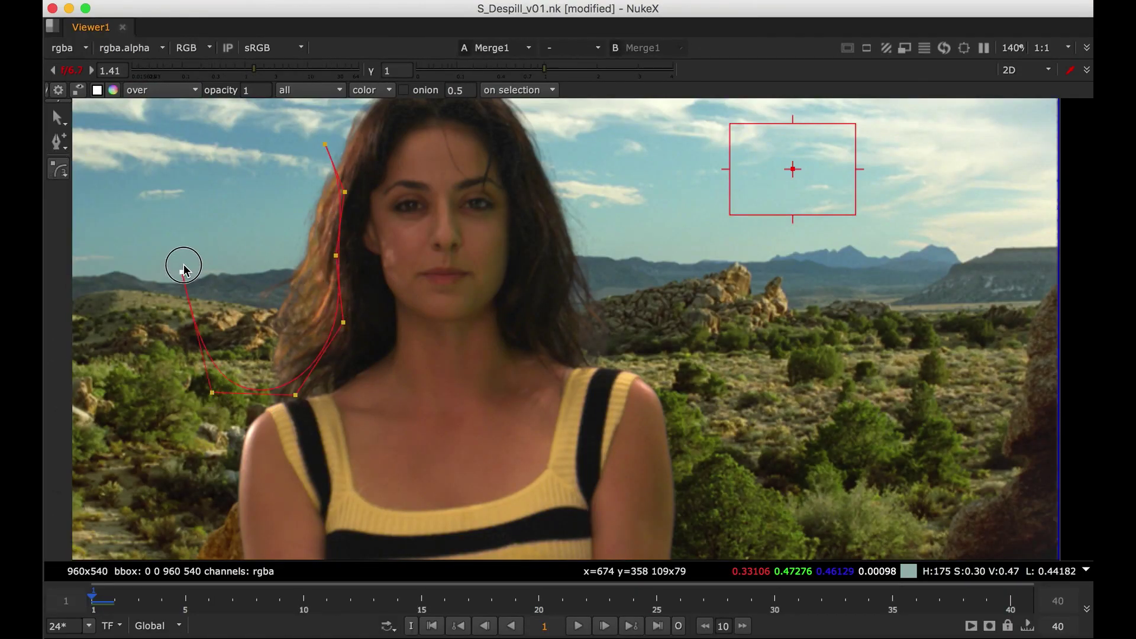
left_click(232, 146)
left_click(325, 144)
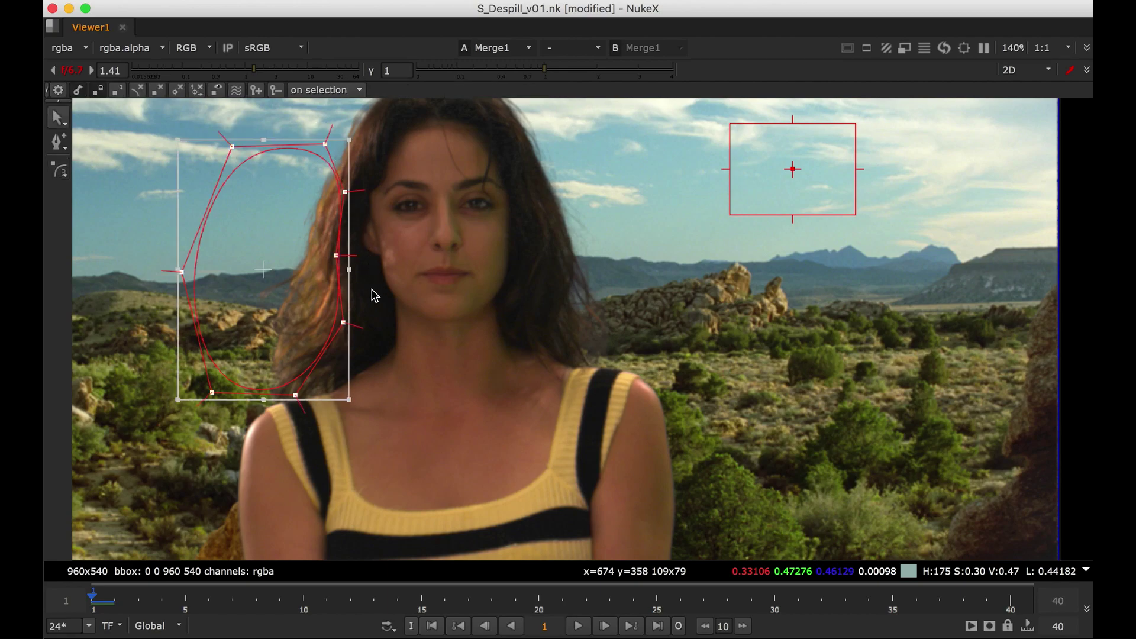
left_click_drag(362, 327, 384, 333)
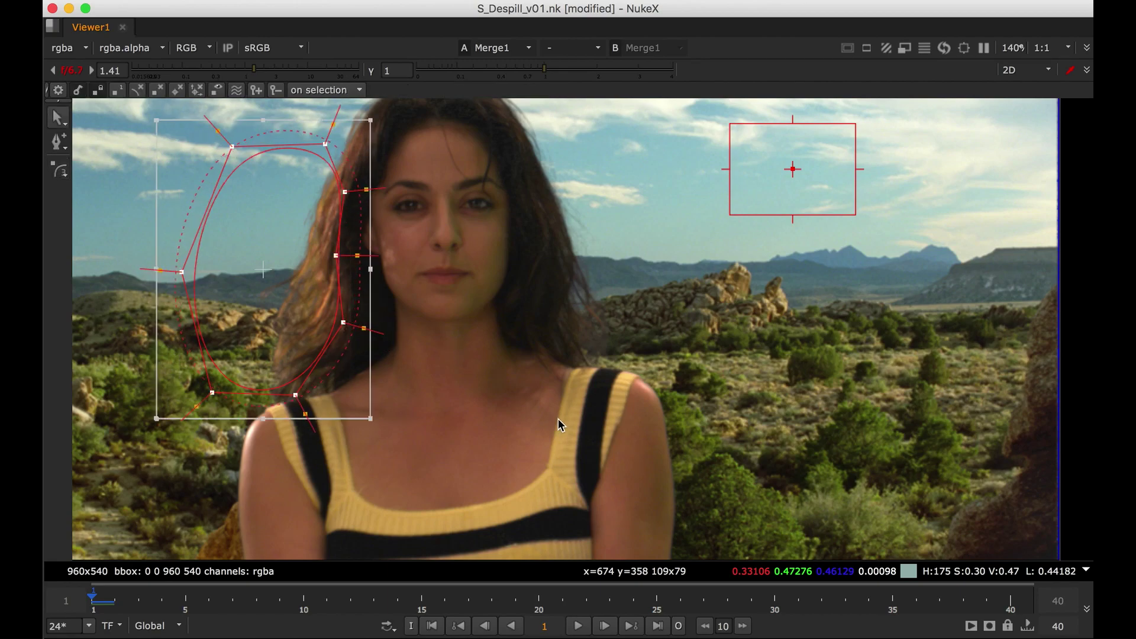
Insert a Merge (over) node after EdgeDetect1 to combine Roto2 with the edge mask feeding s_despill1.
key("space")
left_click(437, 515)
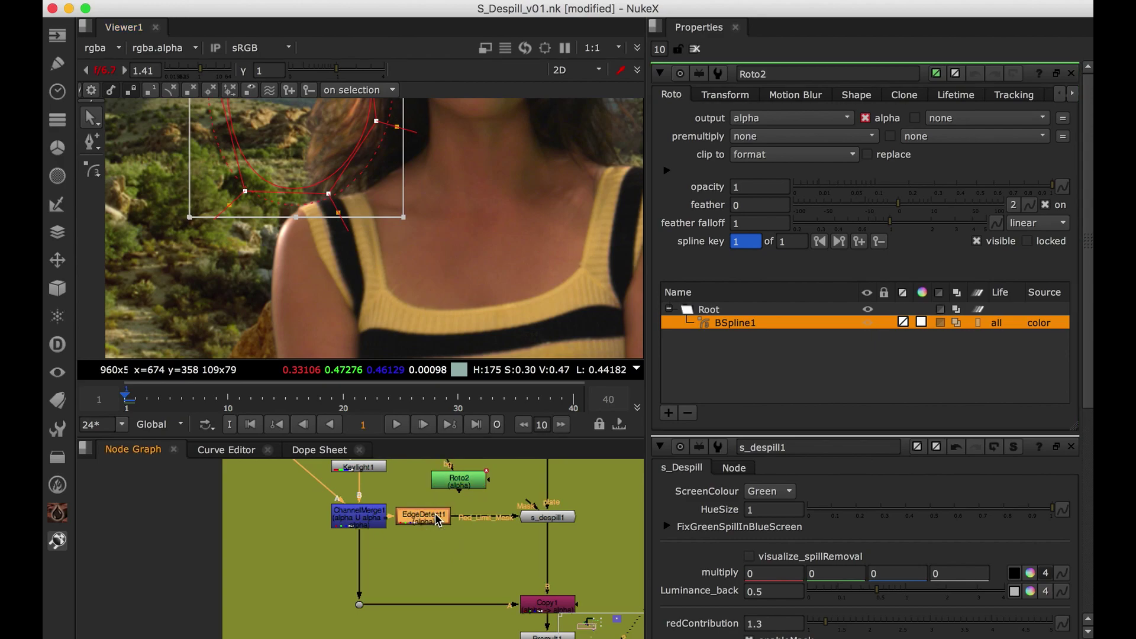
key("m")
left_click_drag(444, 525, 468, 481)
left_click_drag(468, 482, 469, 471)
View the whole Merge1 composite and close all open node properties.
scroll(540, 558, "down", 3)
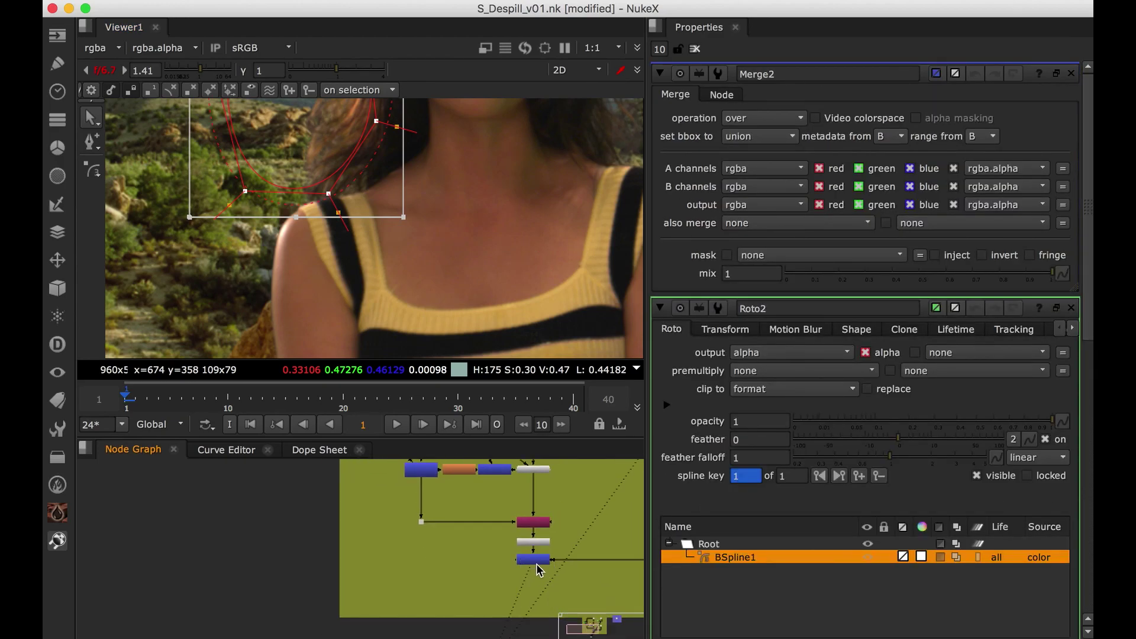
left_click(538, 562)
key("1")
key("1")
key("f")
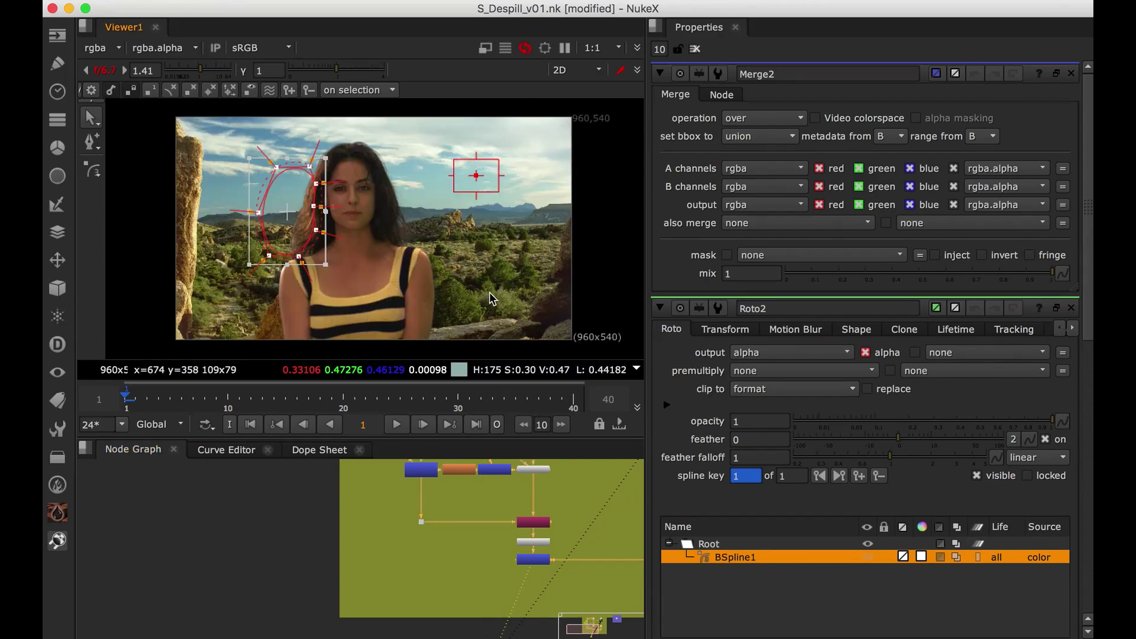
left_click(696, 51)
Examine the composite's hair, shoulders, arms and face with the combined edge and roto mask.
scroll(293, 189, "up", 5)
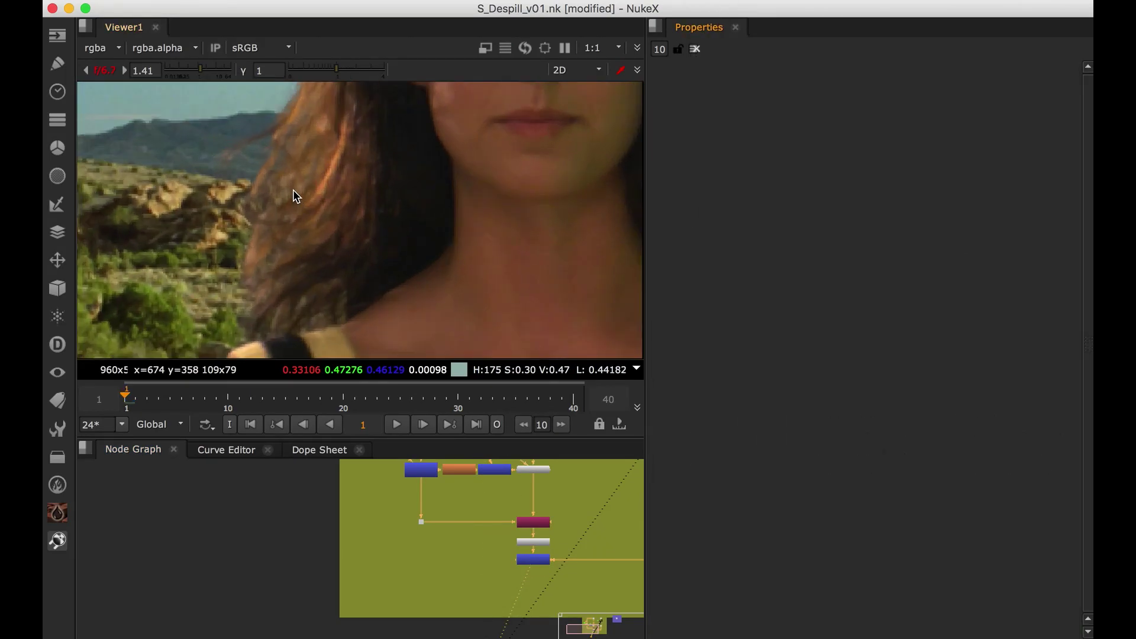
scroll(331, 189, "down", 3)
middle_click_drag(440, 178, 301, 267)
middle_click_drag(351, 239, 181, 64)
middle_click_drag(426, 328, 384, 154)
scroll(414, 211, "up", 3)
scroll(330, 227, "down", 5)
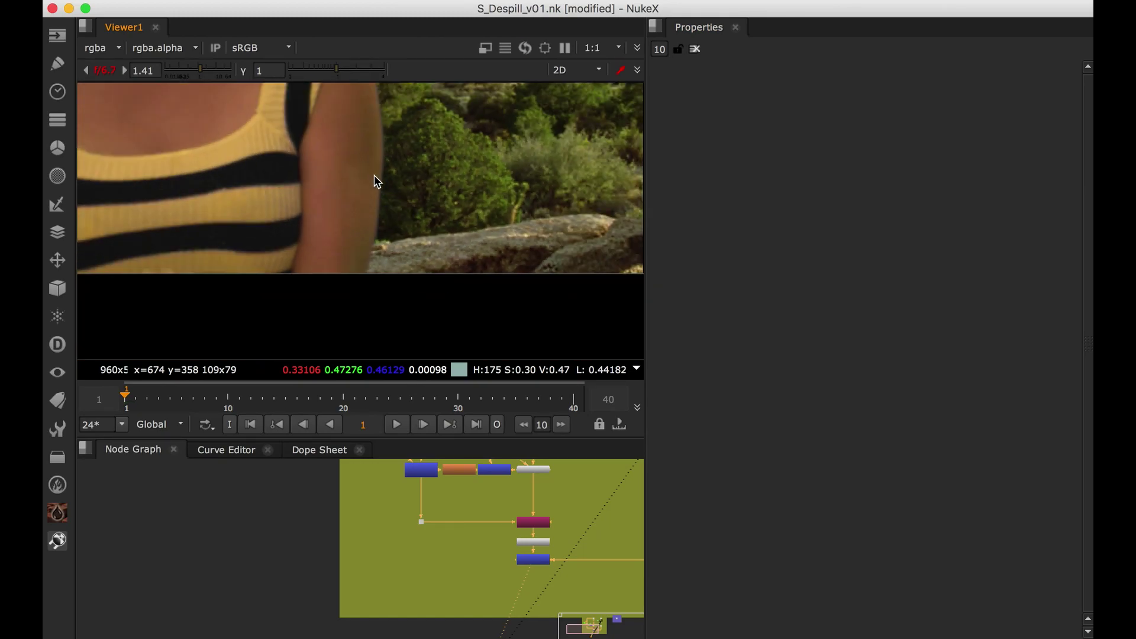
scroll(350, 285, "up", 1)
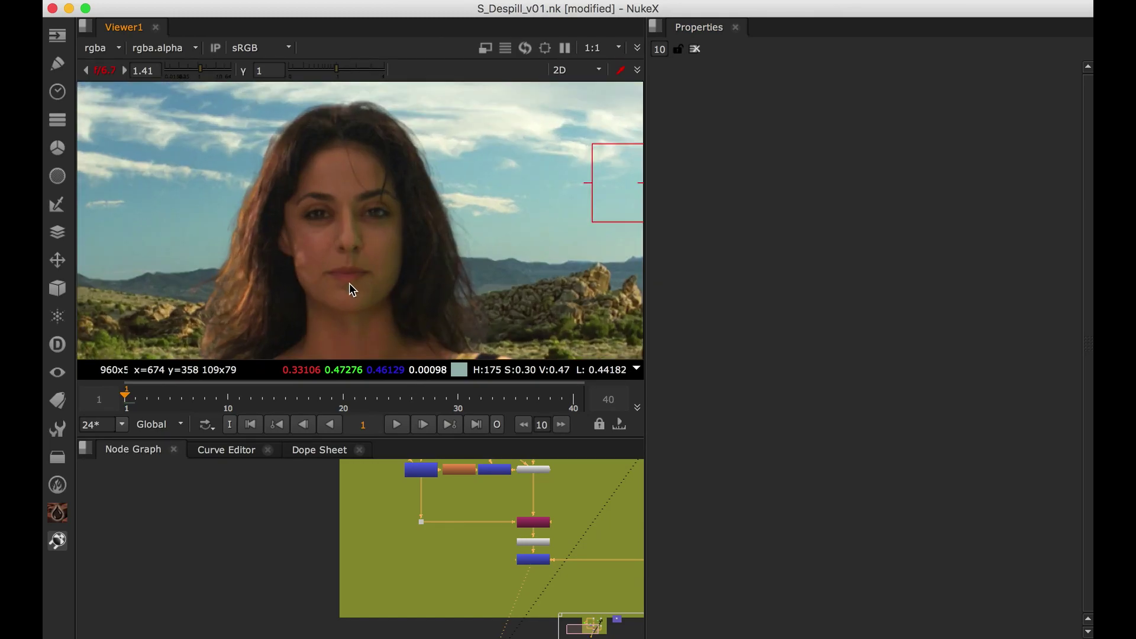
Reopen the s_despill1 properties and inspect the arm's edge against the rock up close.
middle_click_drag(530, 452, 499, 521)
scroll(500, 520, "up", 2)
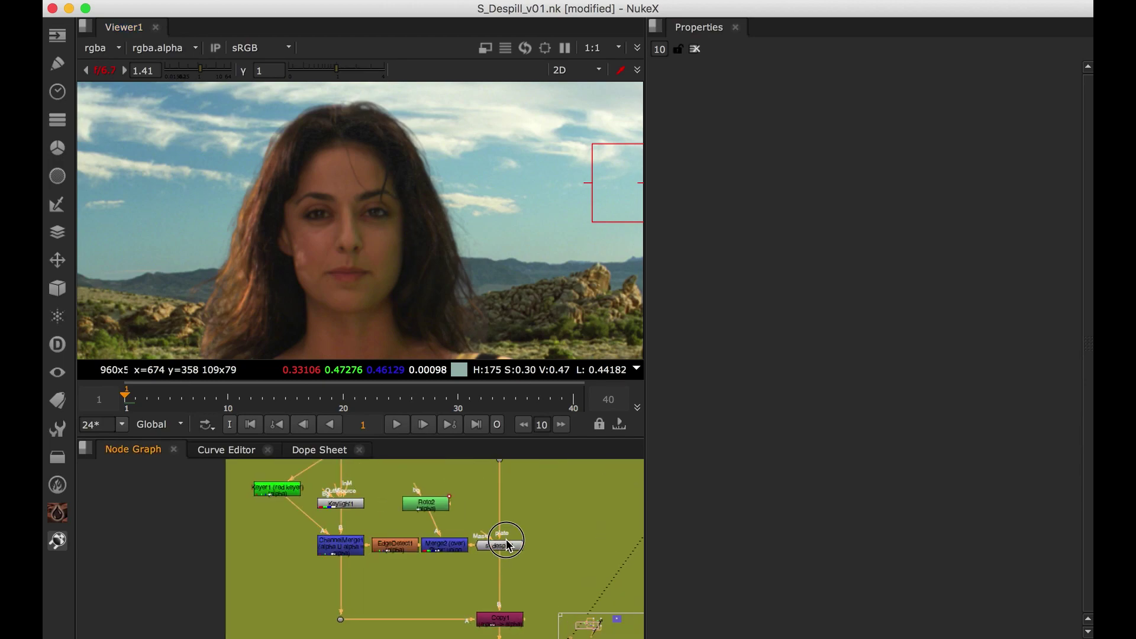
double_click(508, 543)
scroll(466, 258, "down", 2)
scroll(461, 249, "up", 4)
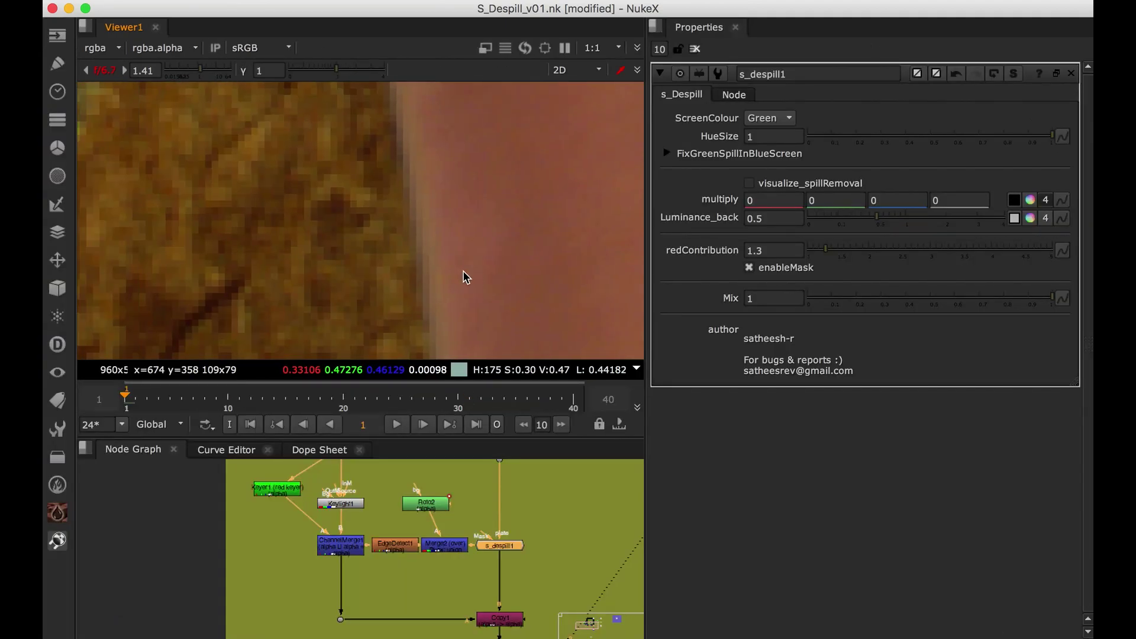
scroll(463, 271, "up", 2)
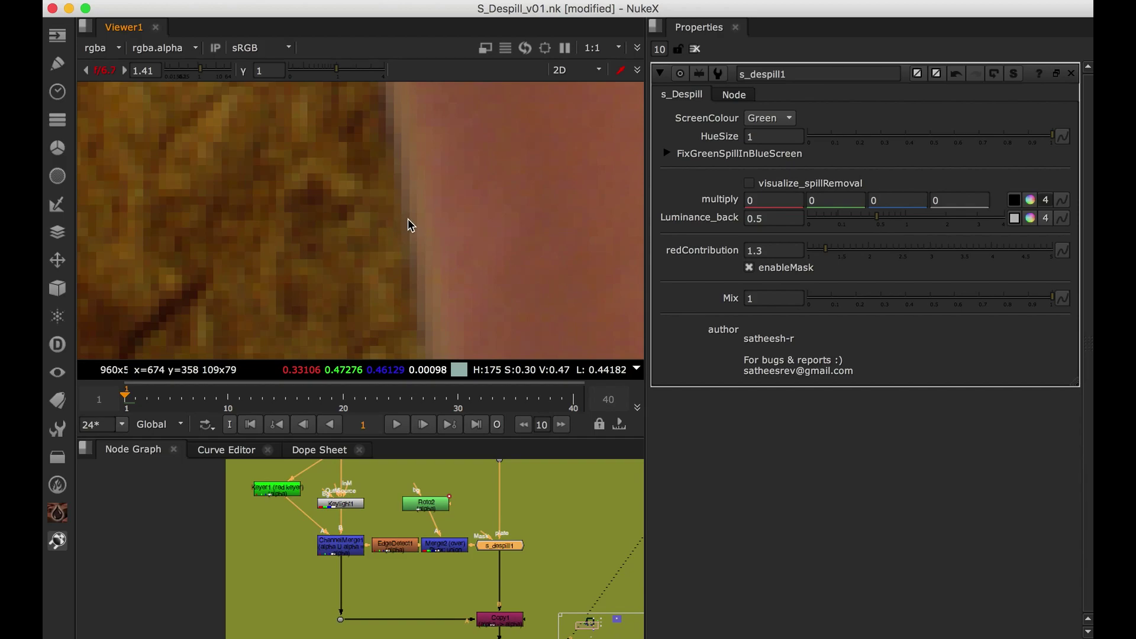
Lower Luminance_back of s_despill1 to 0 and compare the arm's edge against the rock.
left_click(766, 220)
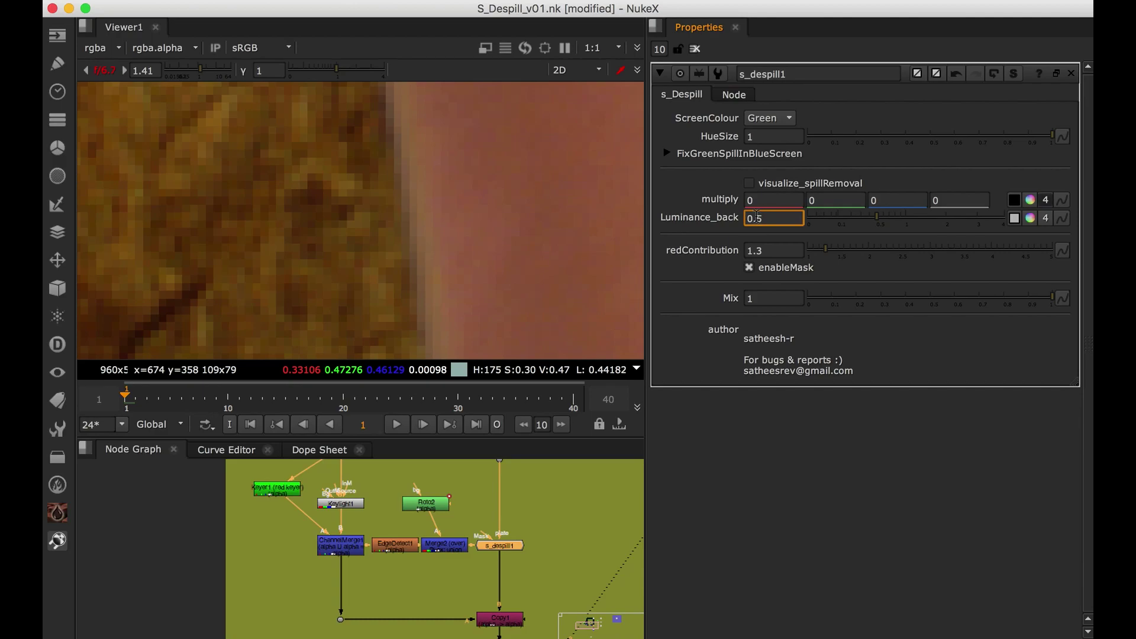
key("BackSpace")
type("1")
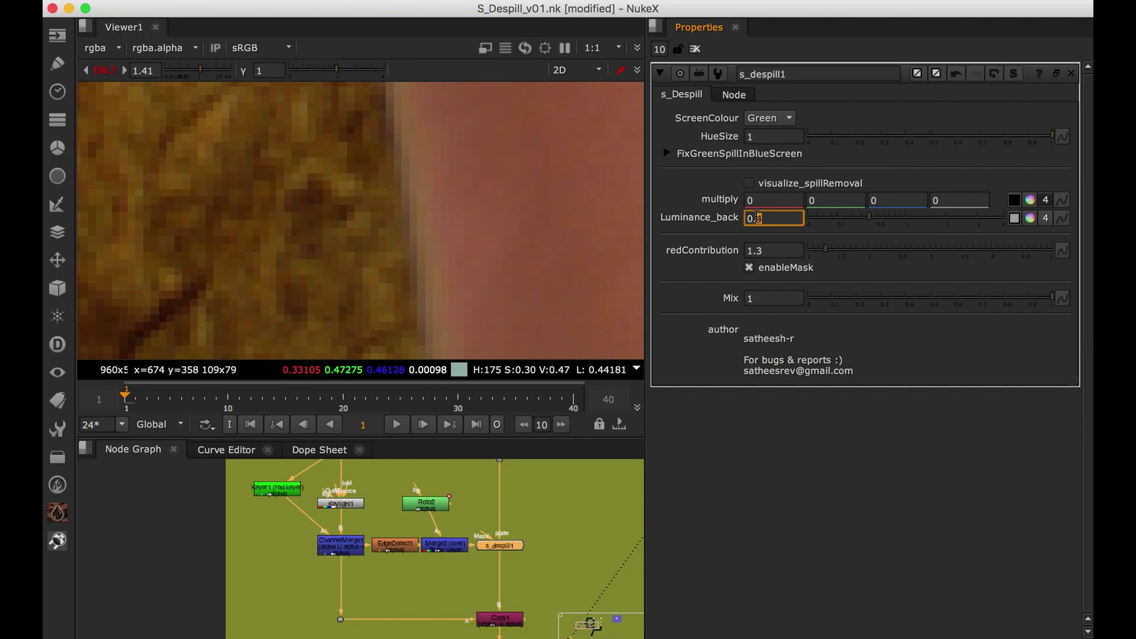
key("BackSpace")
type("0")
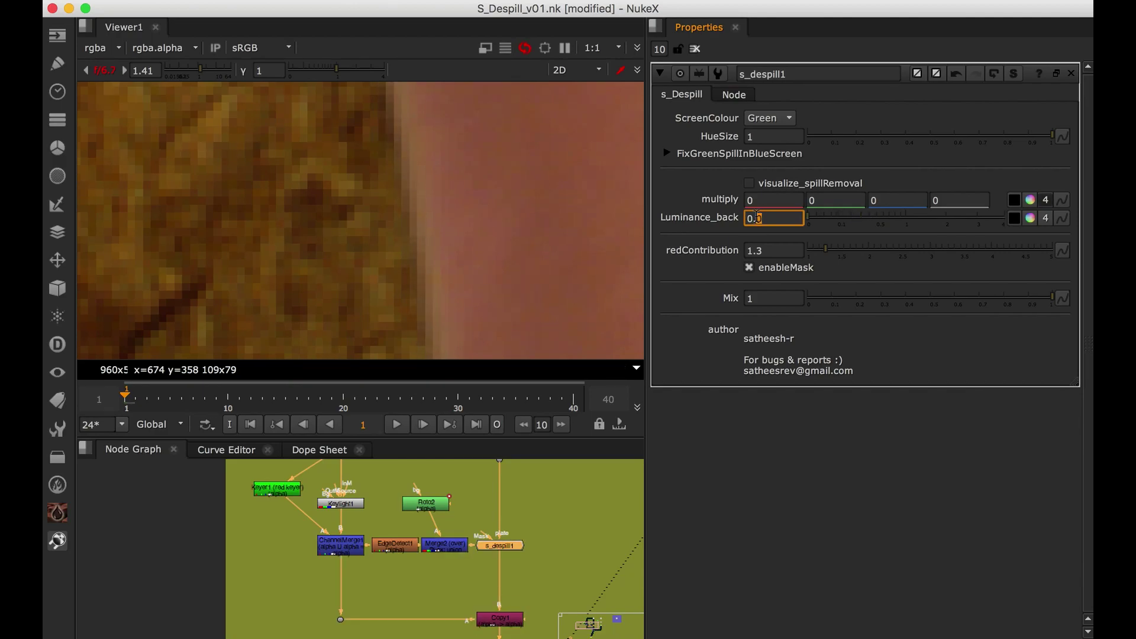
scroll(485, 278, "down", 2)
Set Luminance_back to 1 and raise redContribution to 1.72 on s_despill1 while checking the arm's edge.
left_click(760, 218)
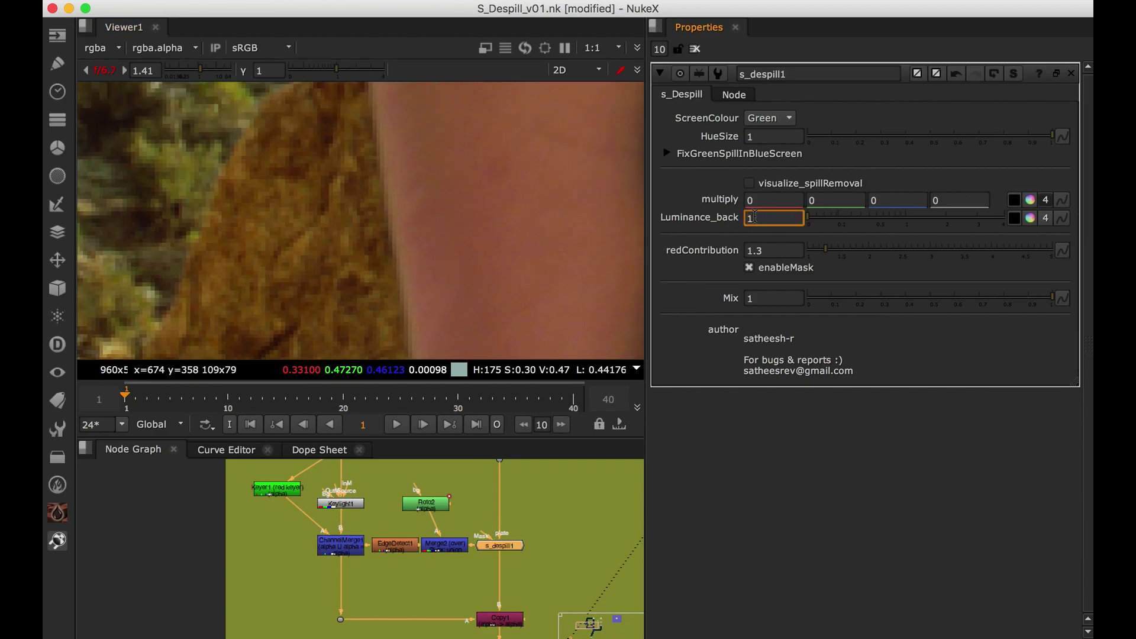
key("Return")
scroll(401, 239, "up", 2)
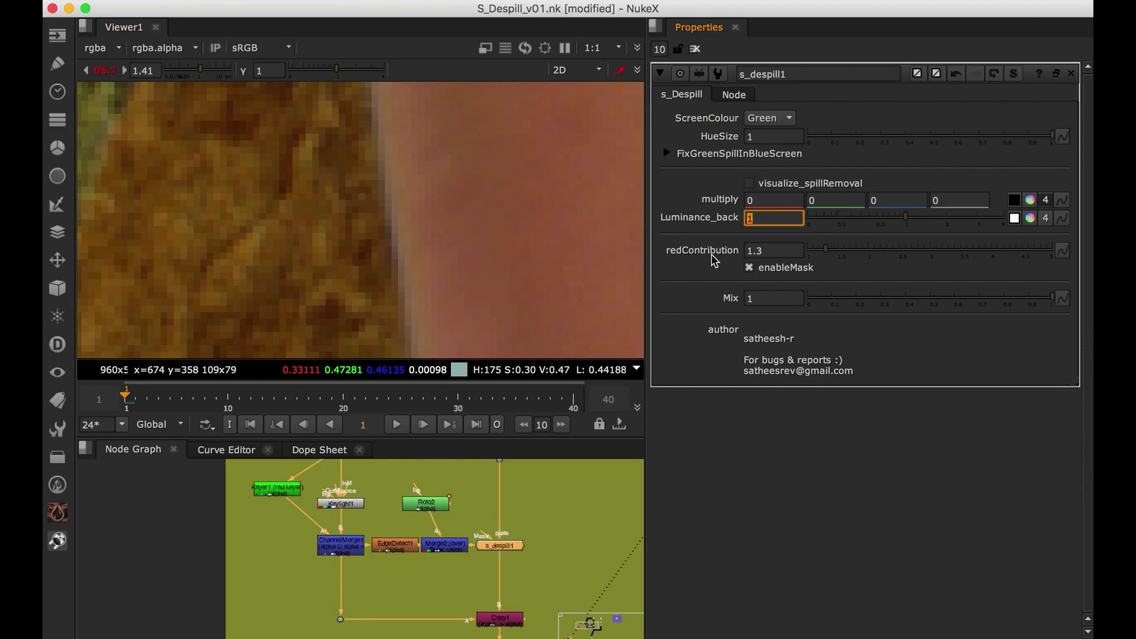
left_click_drag(828, 254, 852, 247)
scroll(444, 255, "up", 2)
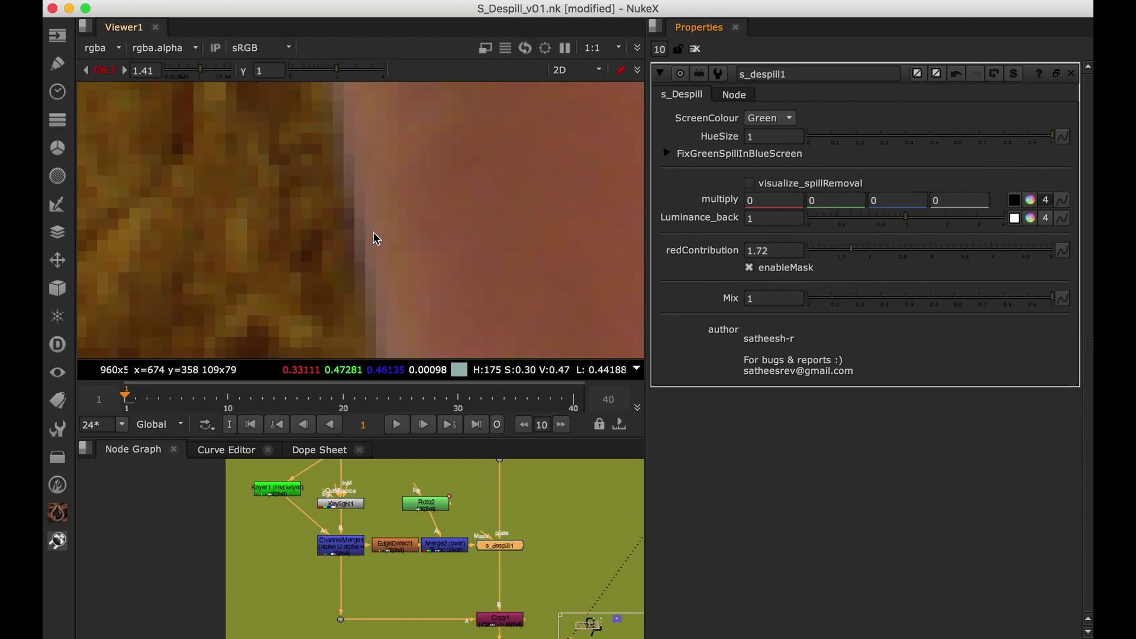
Tint the despilled arm edge by raising the red multiply value to 1.1 and increasing the green multiply value.
left_click(778, 201)
key("Up")
key("Up")
key("Up")
key("Up")
key("Up")
key("Up")
key("Up")
key("Up")
key("Up")
key("Up")
left_click(810, 200)
key("Up")
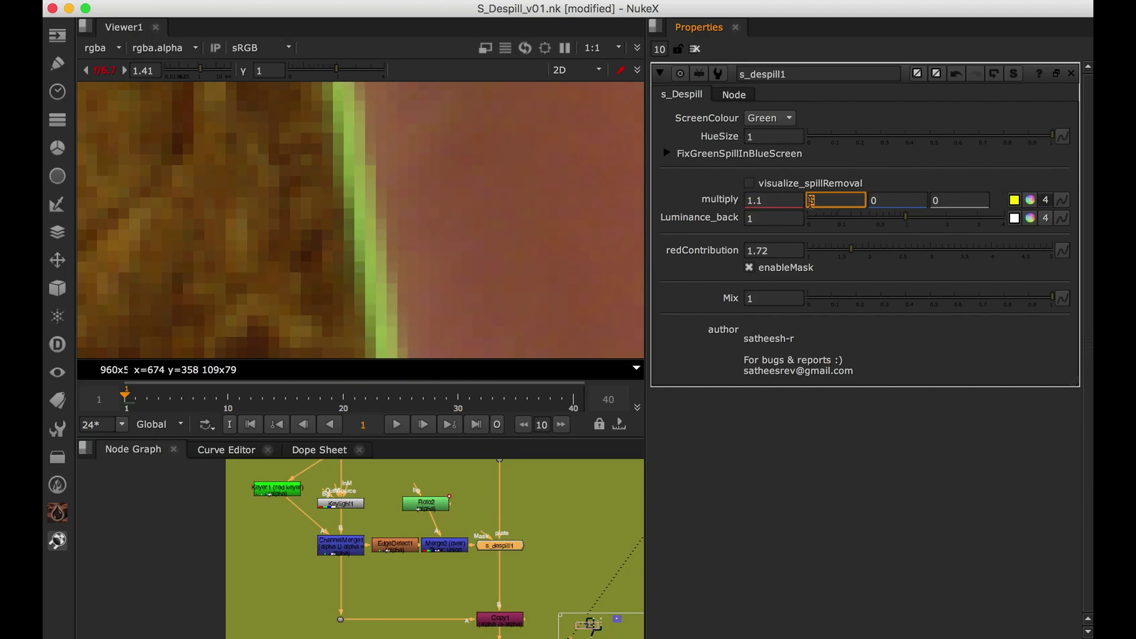
key("Up")
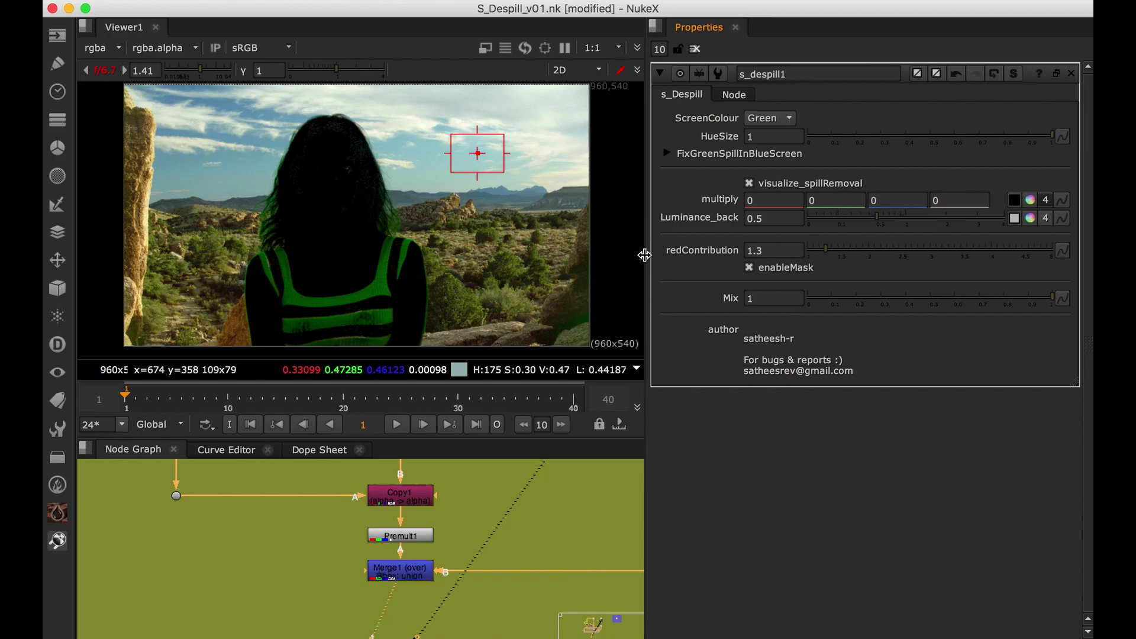
Examine the visualized spill removal across the striped top and along the arm's edge against the rock.
scroll(538, 233, "down", 2)
scroll(449, 521, "up", 5)
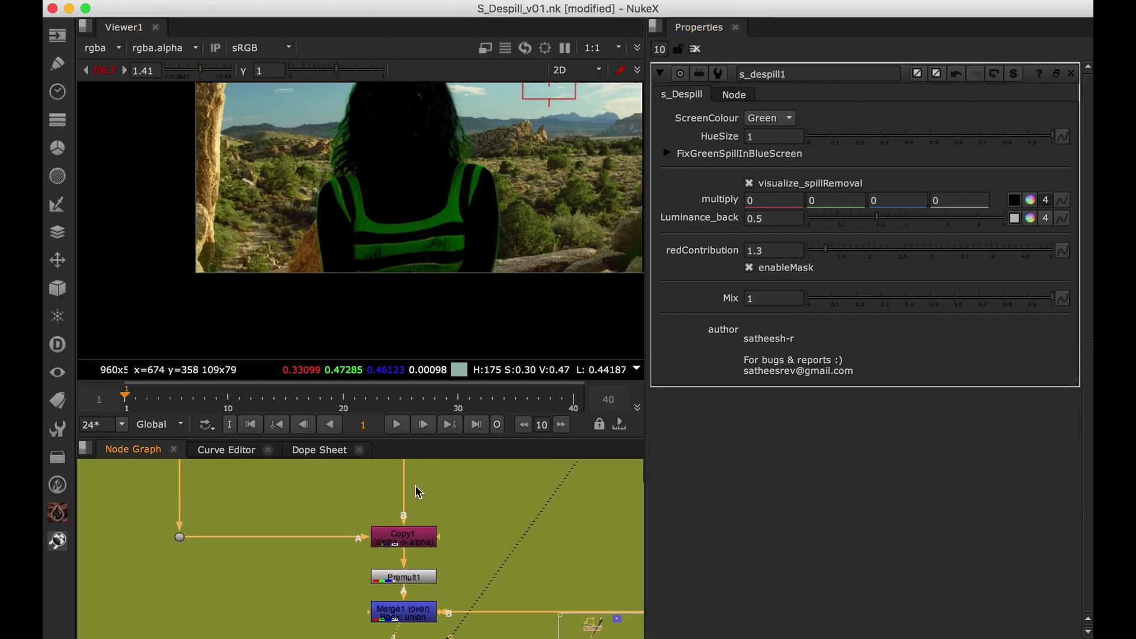
scroll(308, 236, "up", 1)
scroll(308, 237, "up", 5)
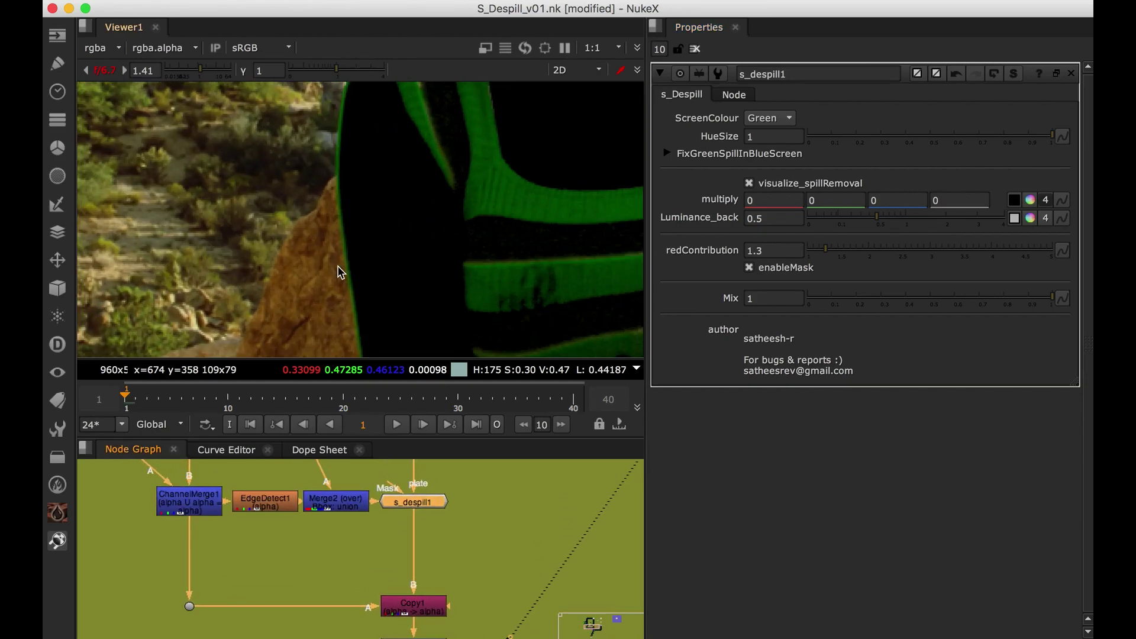
scroll(368, 261, "down", 5)
scroll(458, 188, "up", 4)
middle_click_drag(457, 188, 424, 198)
middle_click_drag(496, 266, 513, 88)
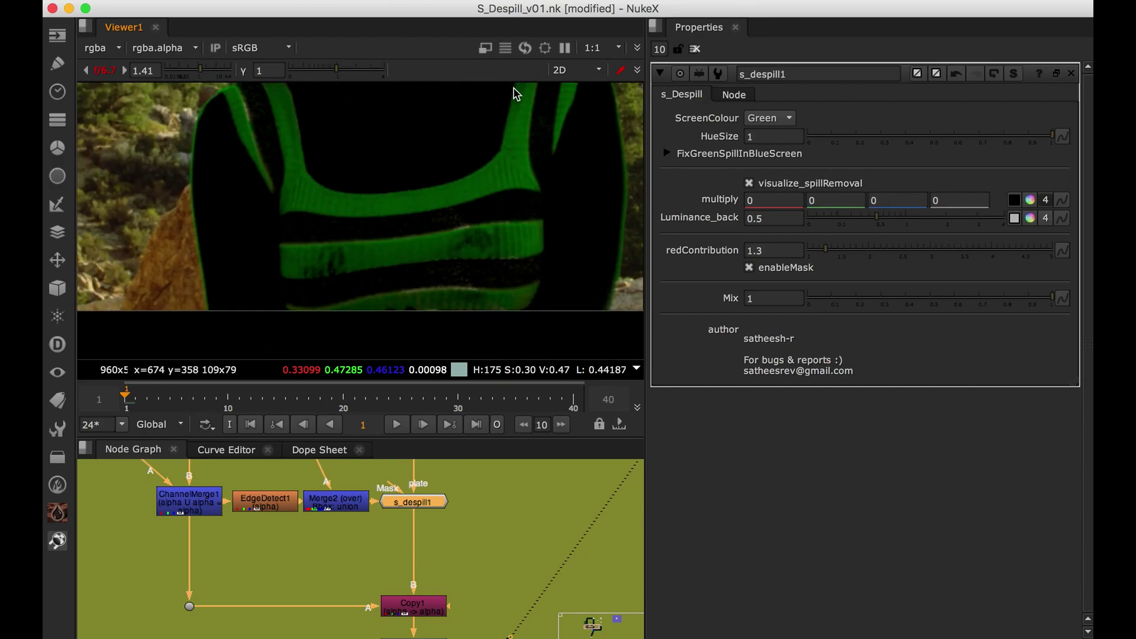
middle_click_drag(247, 290, 389, 244)
scroll(389, 243, "up", 5)
scroll(390, 244, "up", 3)
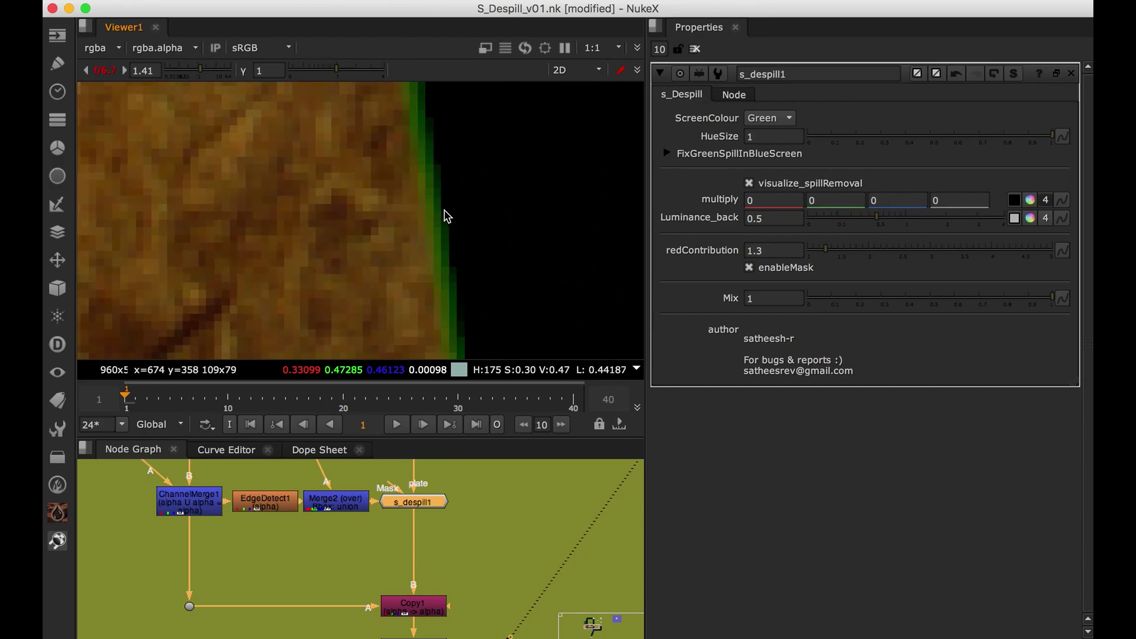
Compare the visualized spill with redContribution lowered to 1 and restored to 1.3.
left_click_drag(828, 258, 793, 262)
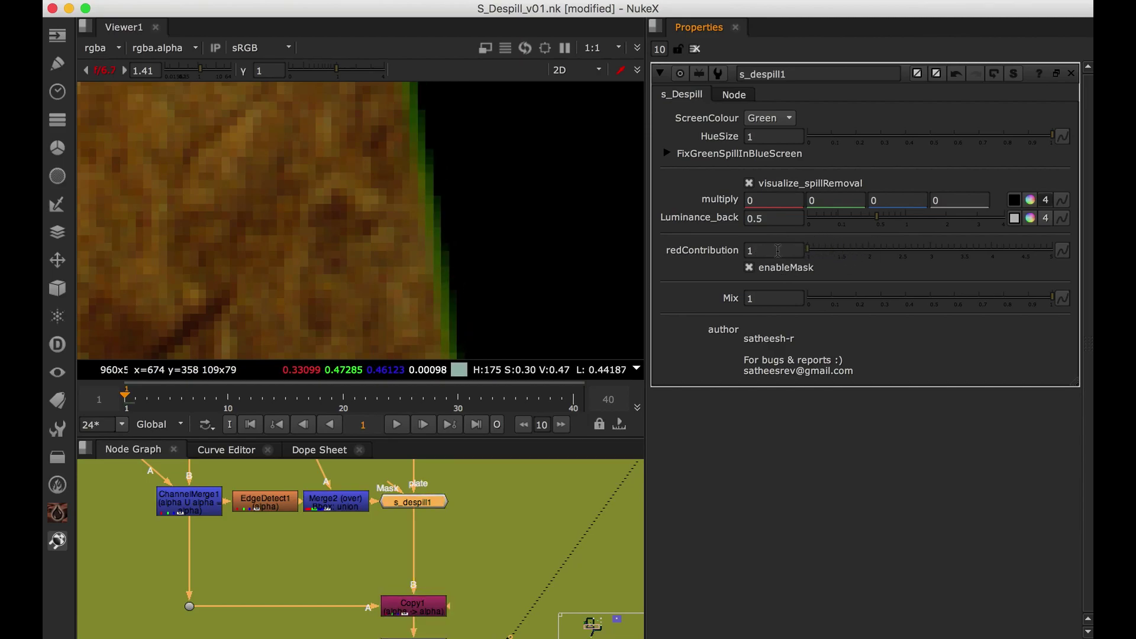
left_click(777, 250)
key("Return")
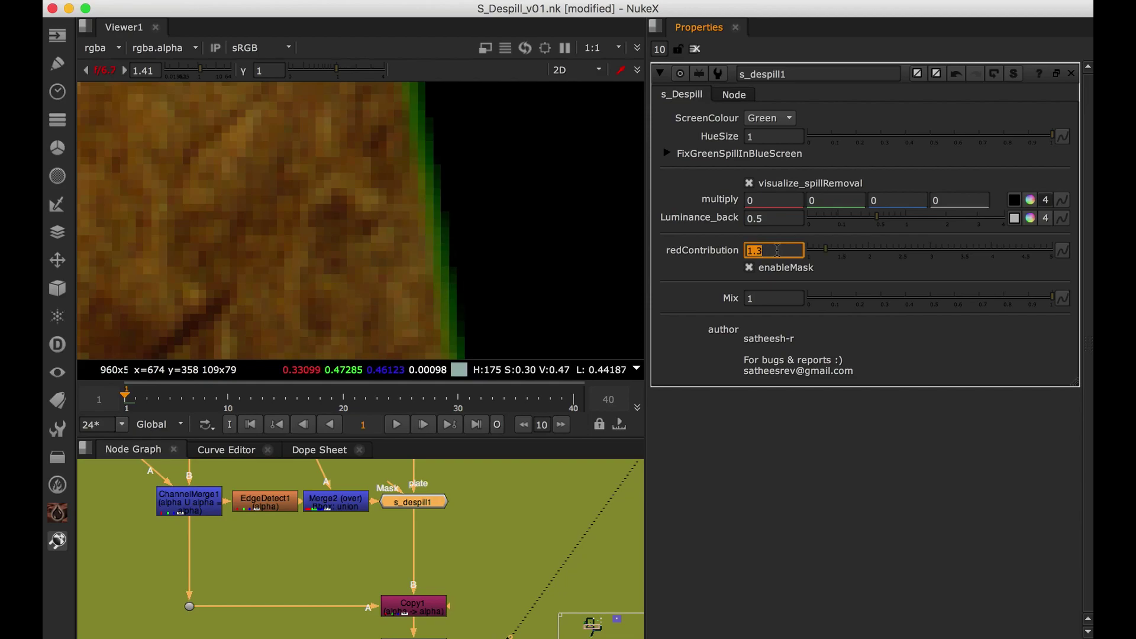
Turn off enableMask on s_despill1 and examine the visualized spill on the hair, face and striped top.
left_click(774, 273)
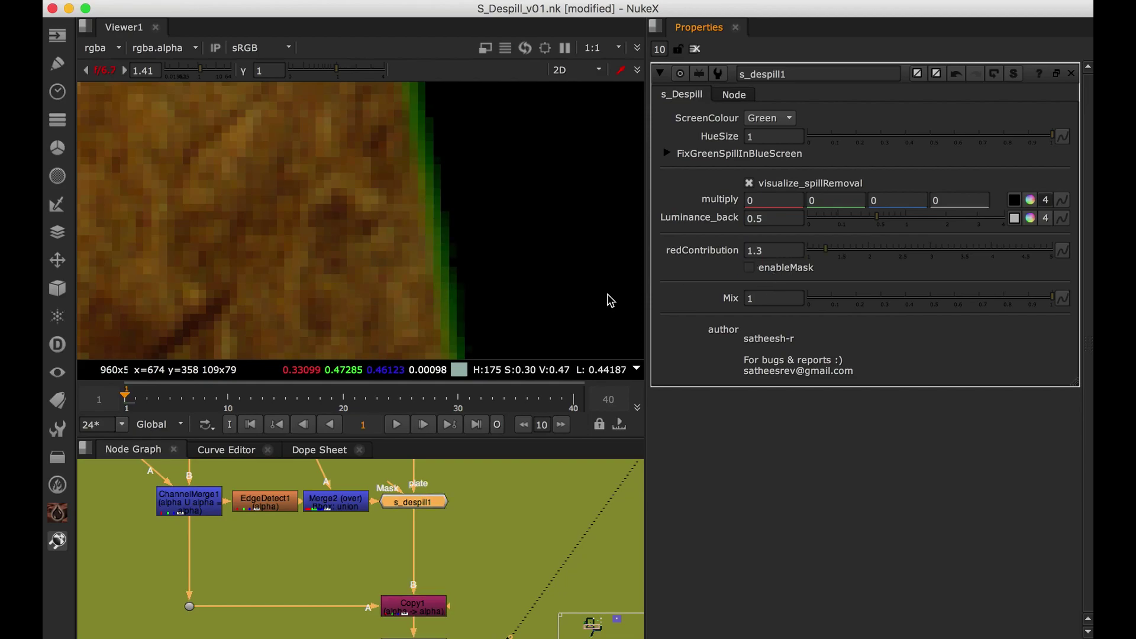
scroll(304, 312, "down", 6)
scroll(422, 229, "up", 3)
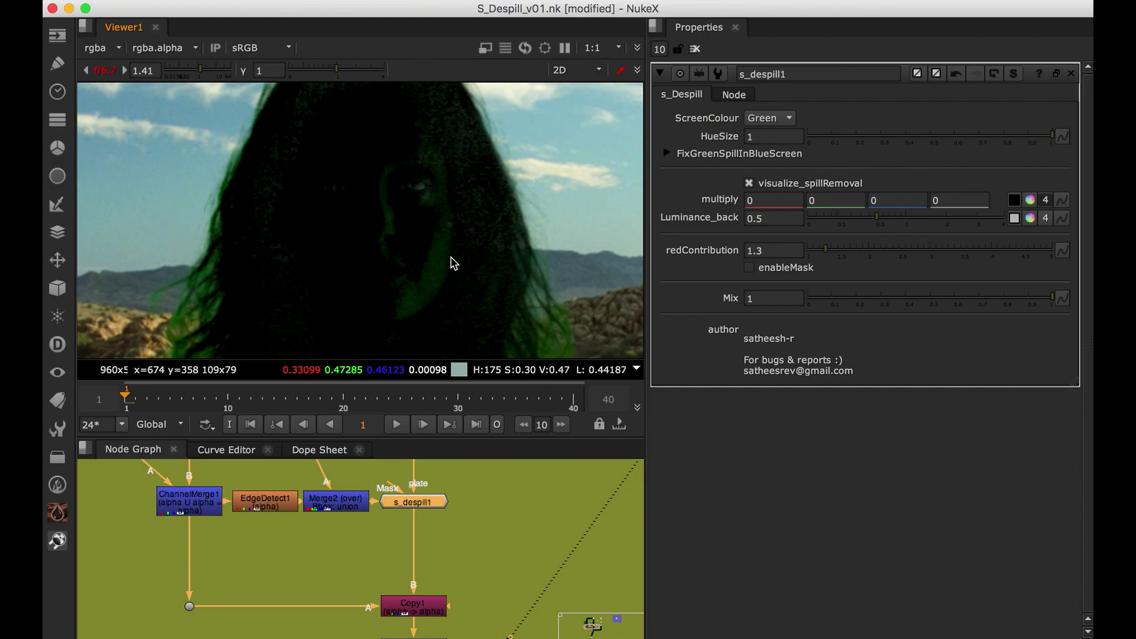
middle_click_drag(434, 277, 442, 77)
middle_click_drag(472, 295, 332, 142)
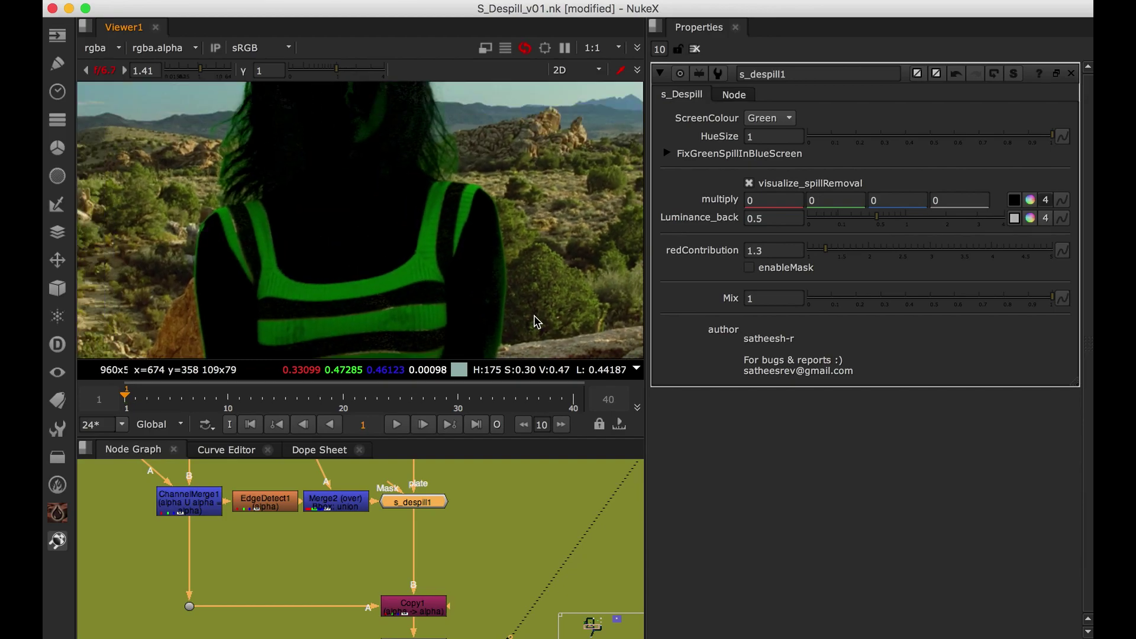
Display the s_despill1 output in a maximized viewer beside its floating properties and try adjusting redContribution.
left_click(426, 500)
key("1")
middle_click_drag(446, 285, 493, 203)
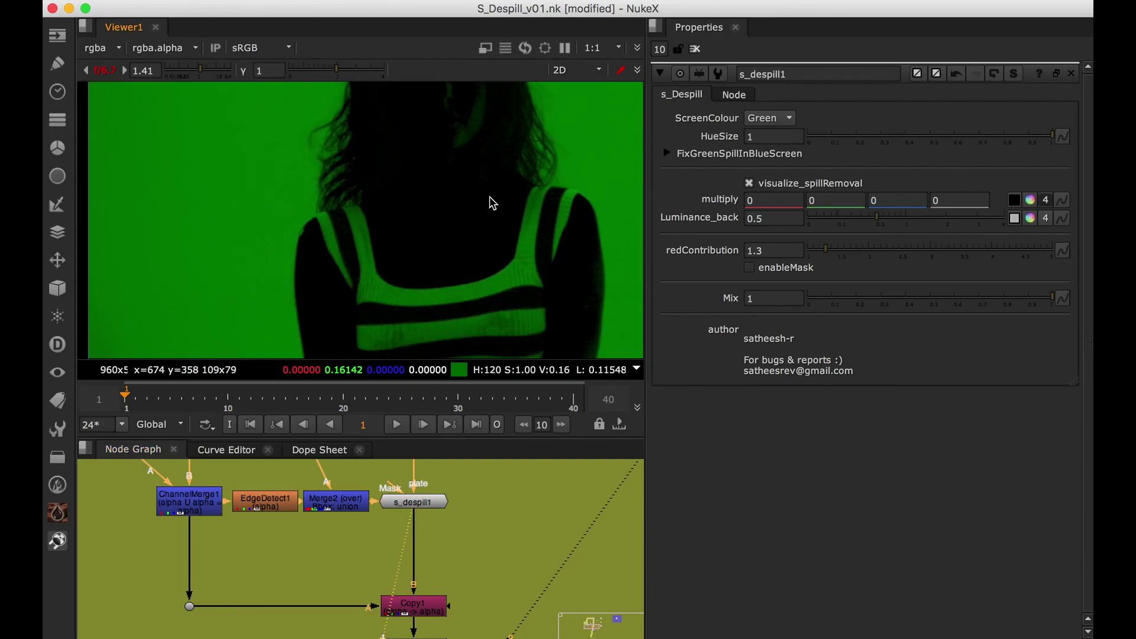
left_click(1056, 73)
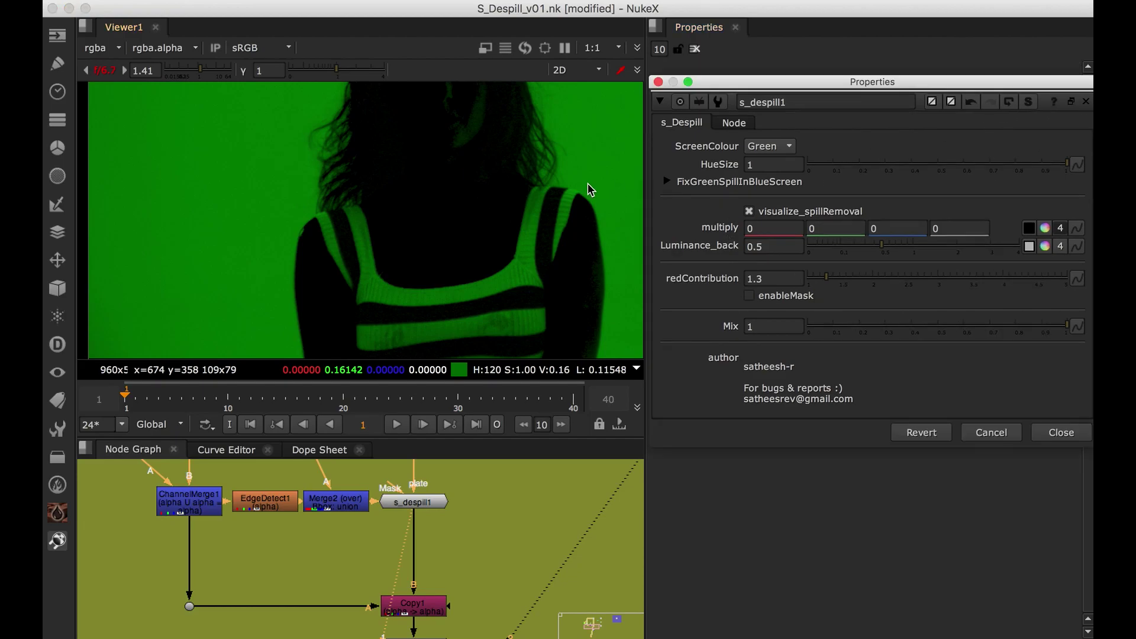
key("space")
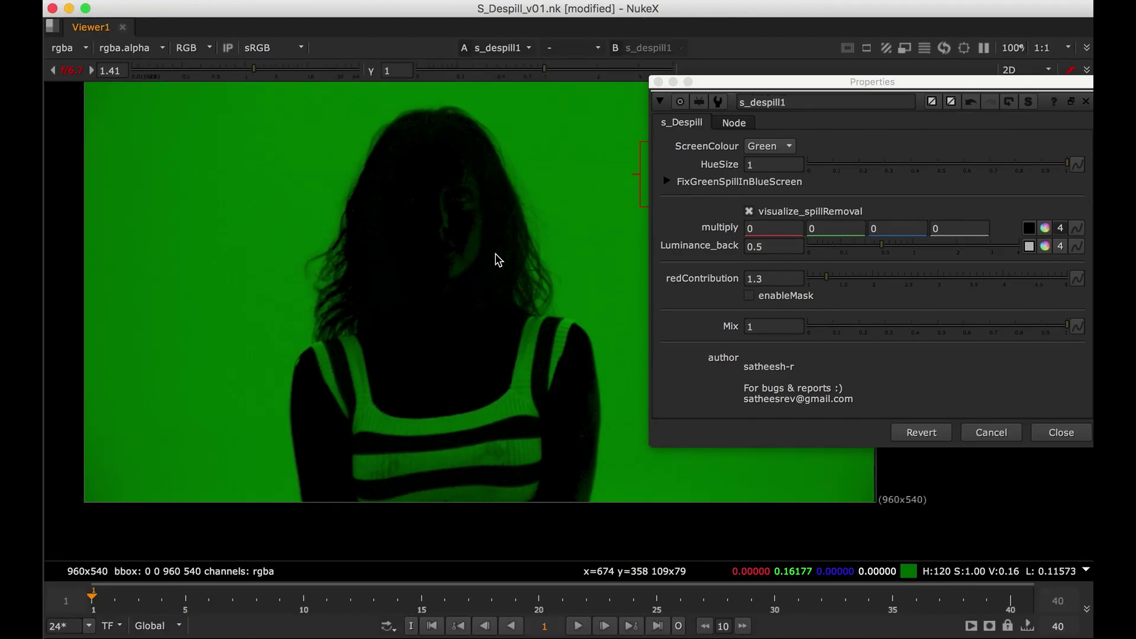
scroll(497, 259, "up", 1)
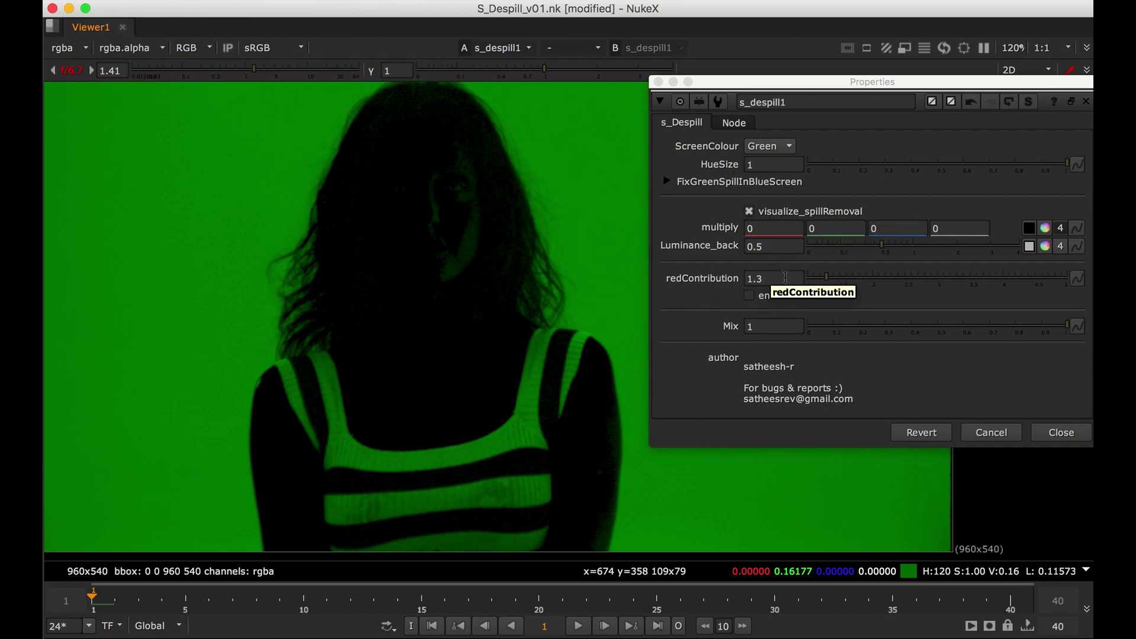
left_click_drag(816, 277, 818, 276)
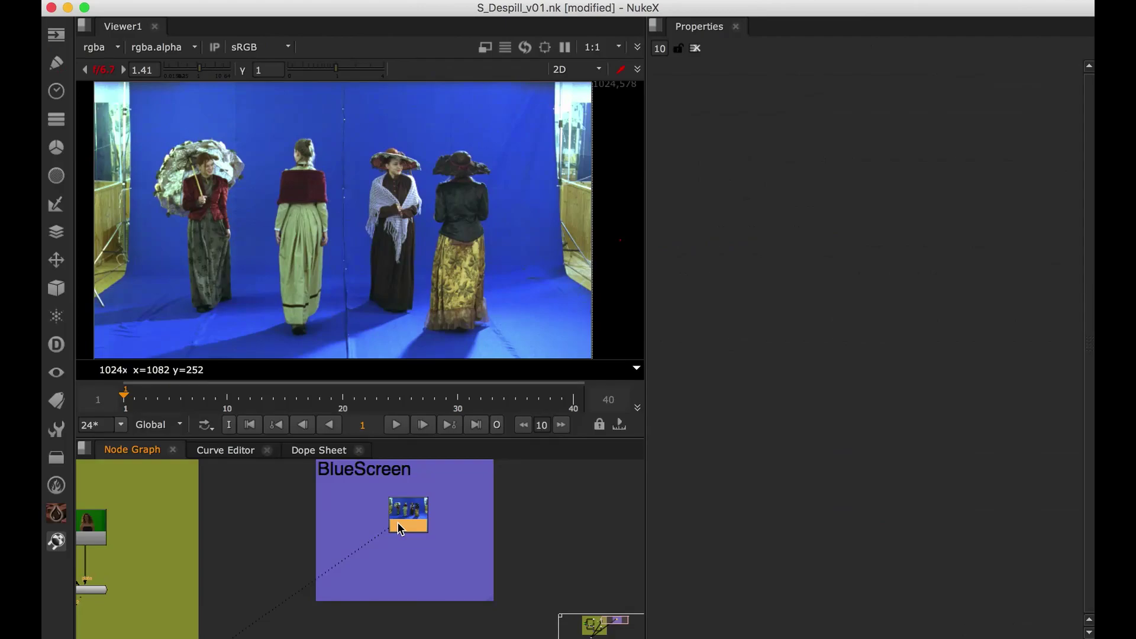
Add an S_Despill node below the bluescreen Read2 node and set its ScreenColour to Blue.
scroll(398, 524, "up", 2)
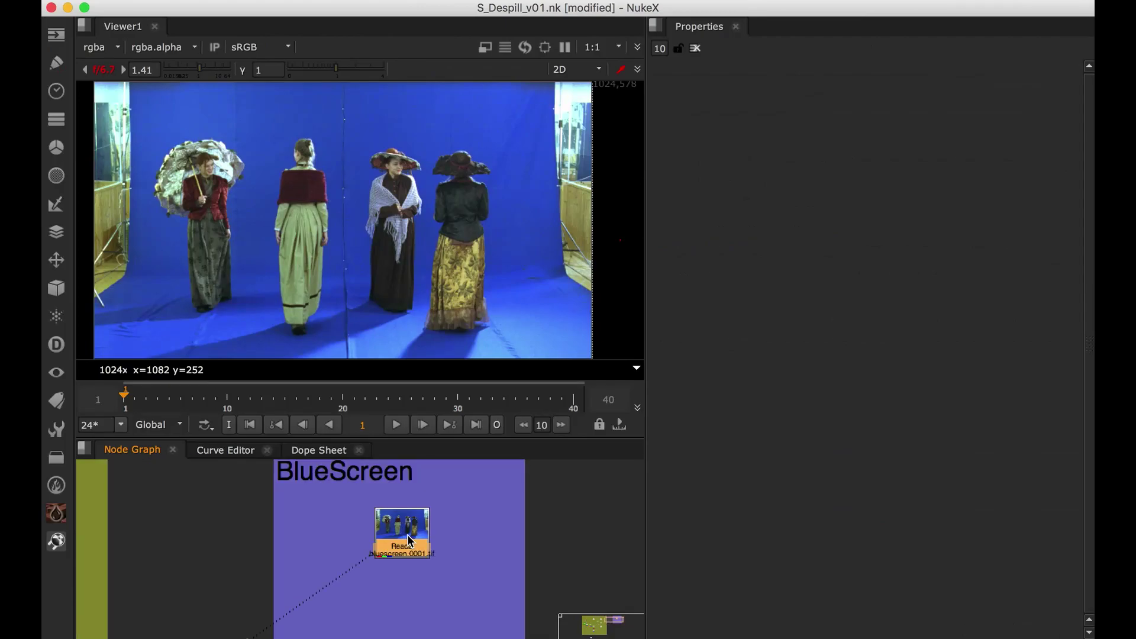
key("Tab")
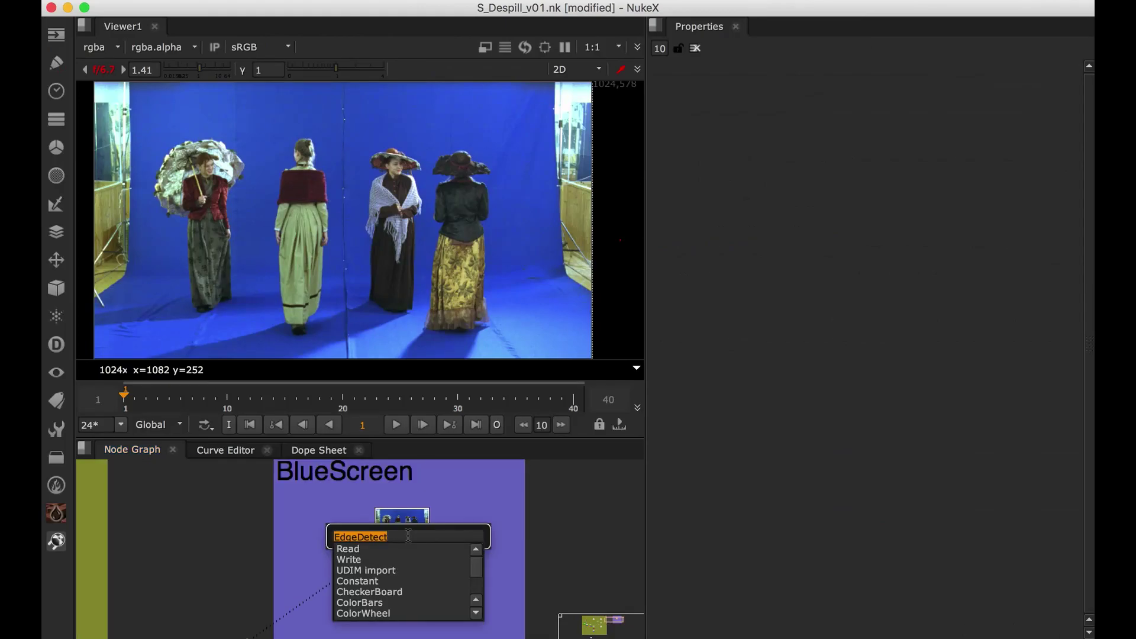
type("s_des")
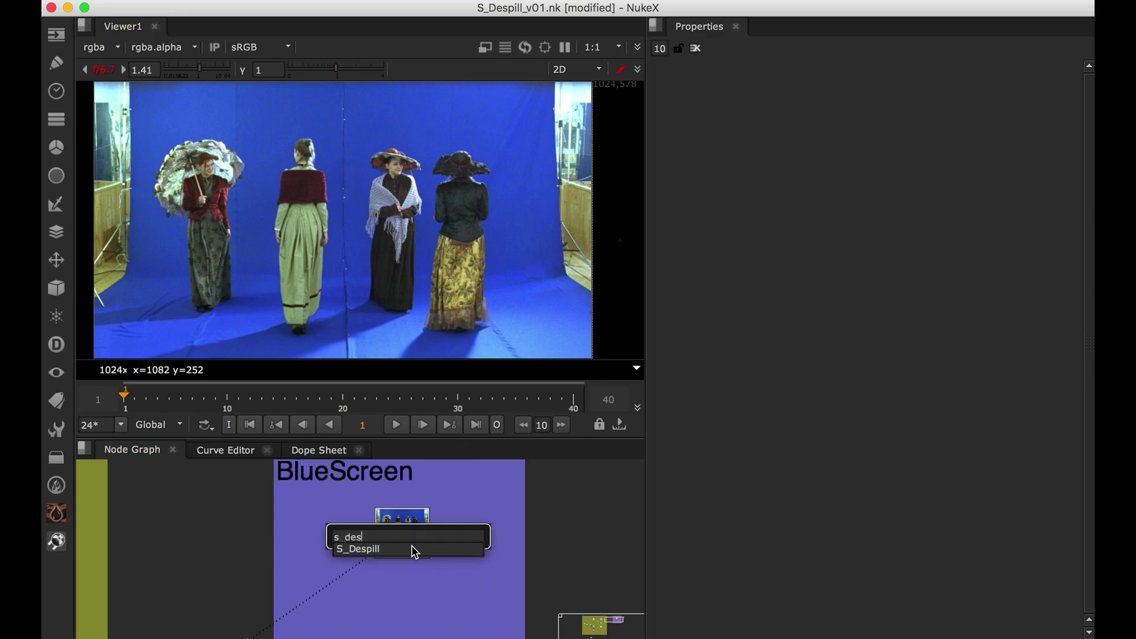
left_click(413, 548)
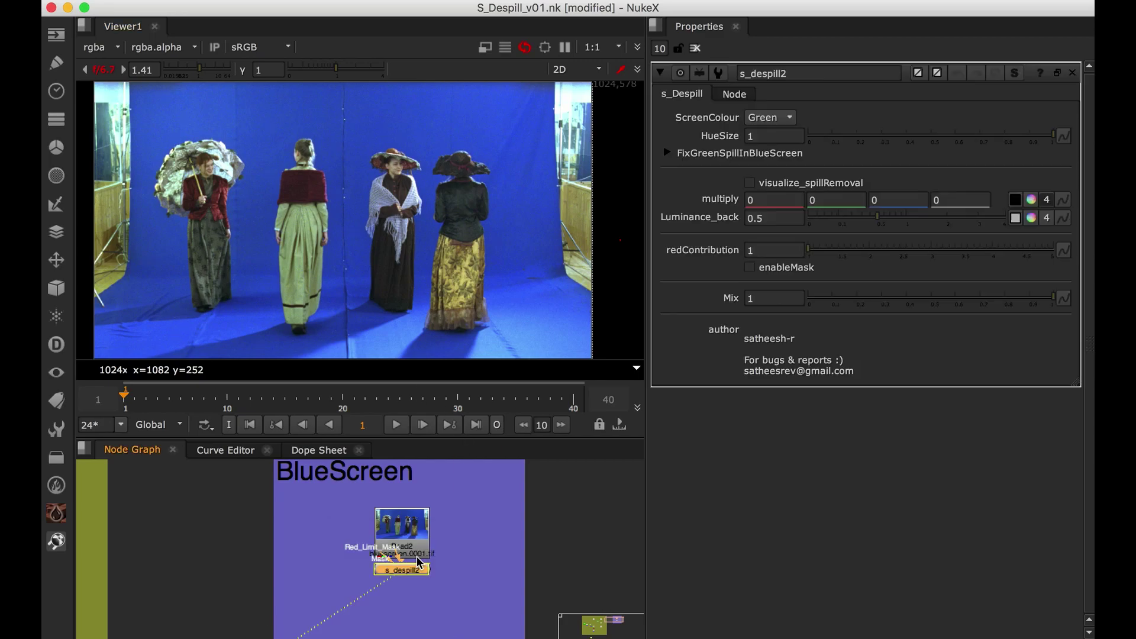
left_click_drag(415, 587, 415, 594)
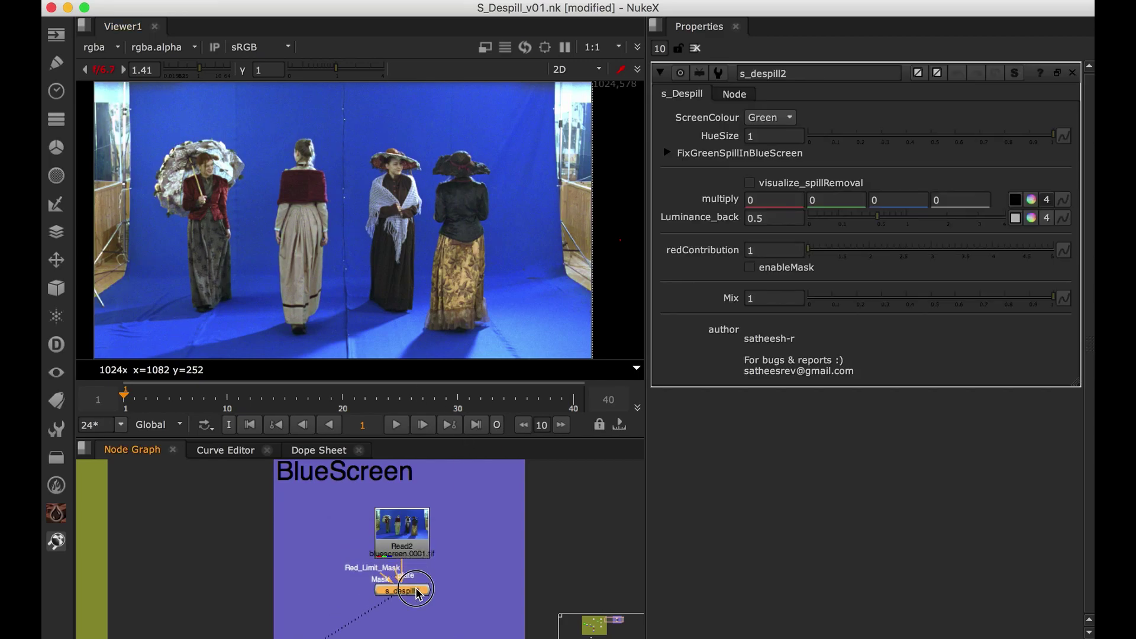
left_click(792, 119)
left_click(775, 134)
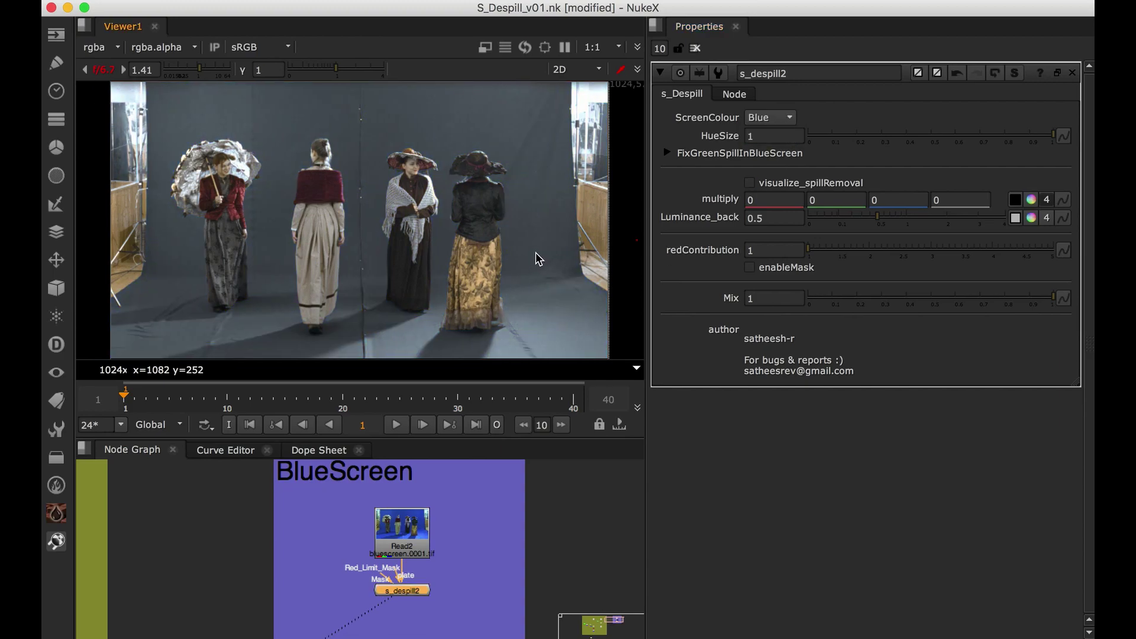
Float the s_despill2 properties over a maximized viewer and examine the women's costumes in the despilled bluescreen plate.
key("space")
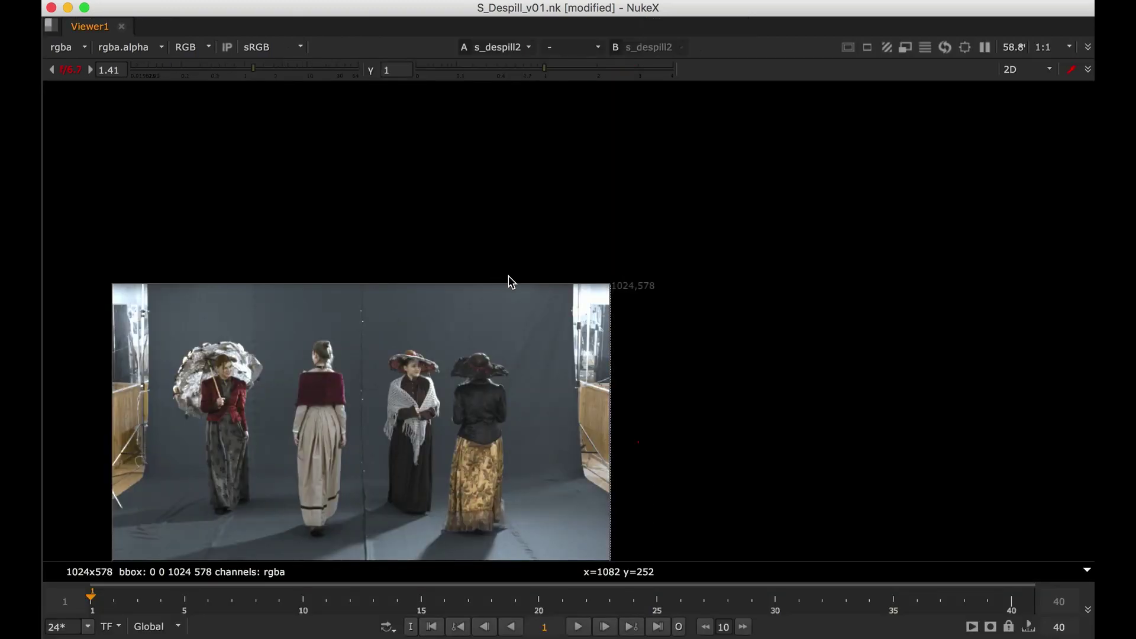
key("space")
left_click(1059, 83)
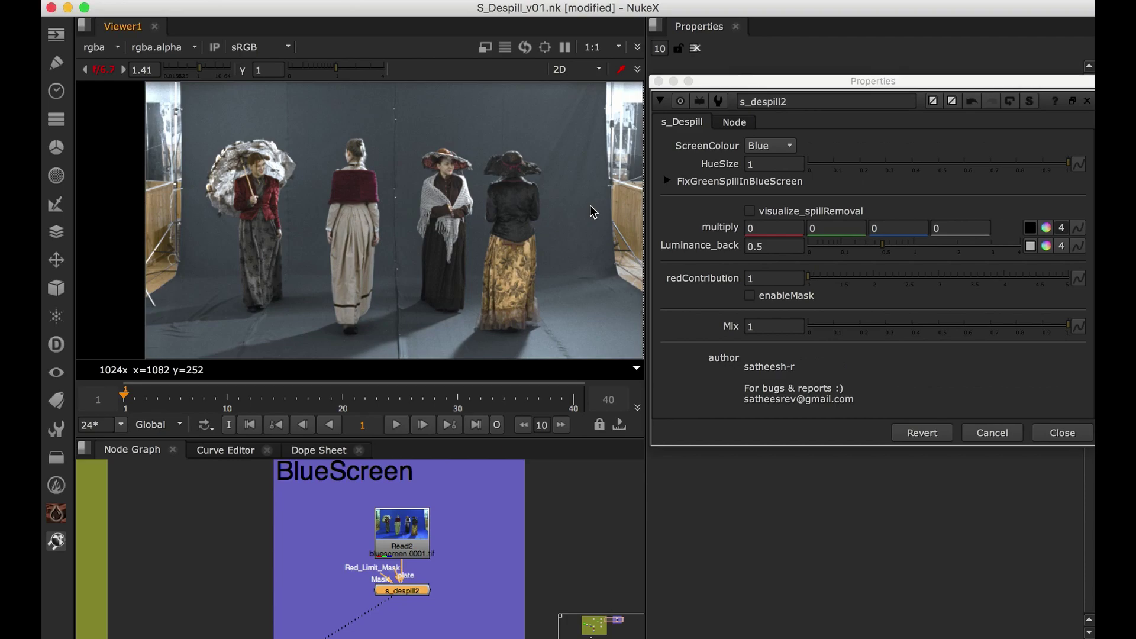
key("space")
middle_click_drag(531, 381, 564, 331)
scroll(512, 357, "up", 3)
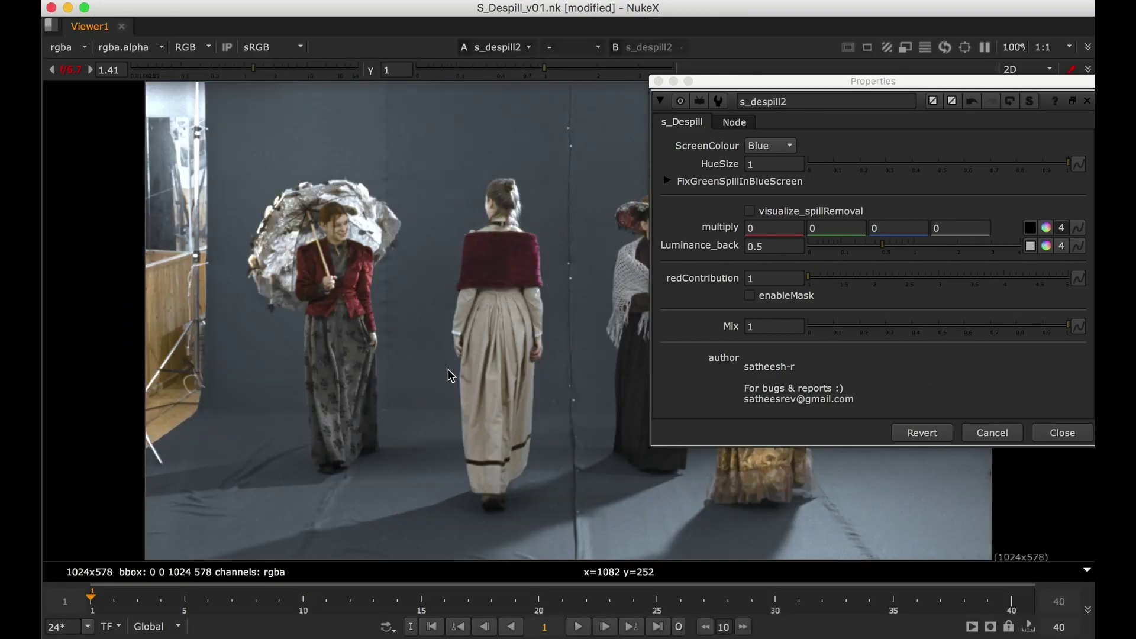
scroll(449, 369, "down", 2)
scroll(476, 270, "down", 1)
middle_click_drag(477, 270, 621, 184)
scroll(621, 184, "up", 3)
Expand the FixGreenSpillInBlueScreen settings of s_despill2 and set greenValue to 0.
left_click(668, 182)
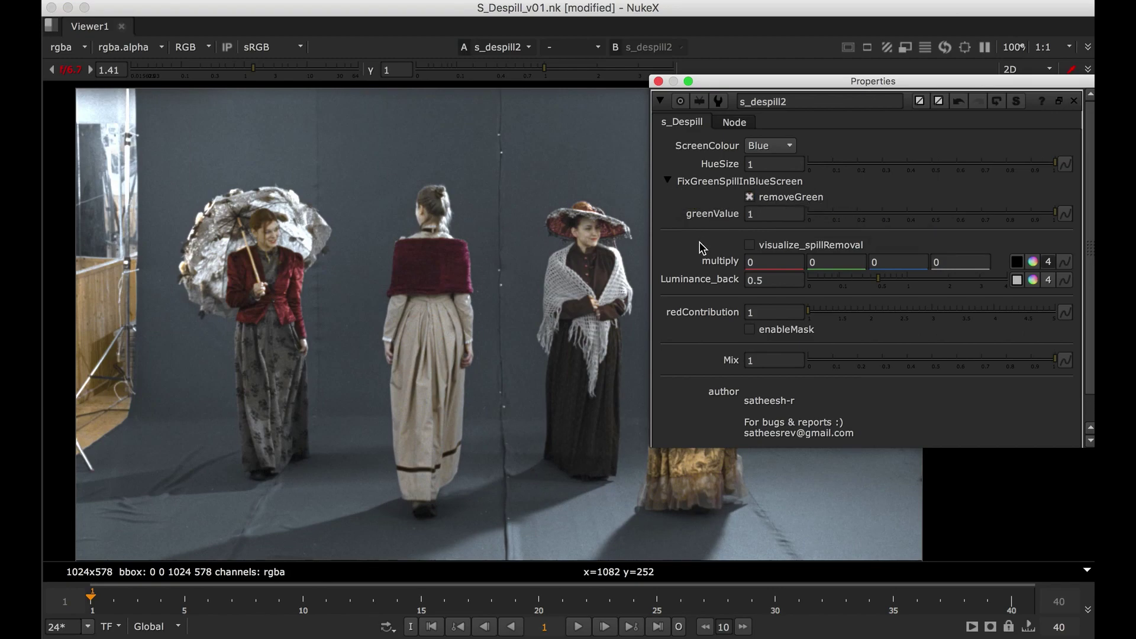
left_click_drag(759, 214, 614, 201)
type("0")
key("Return")
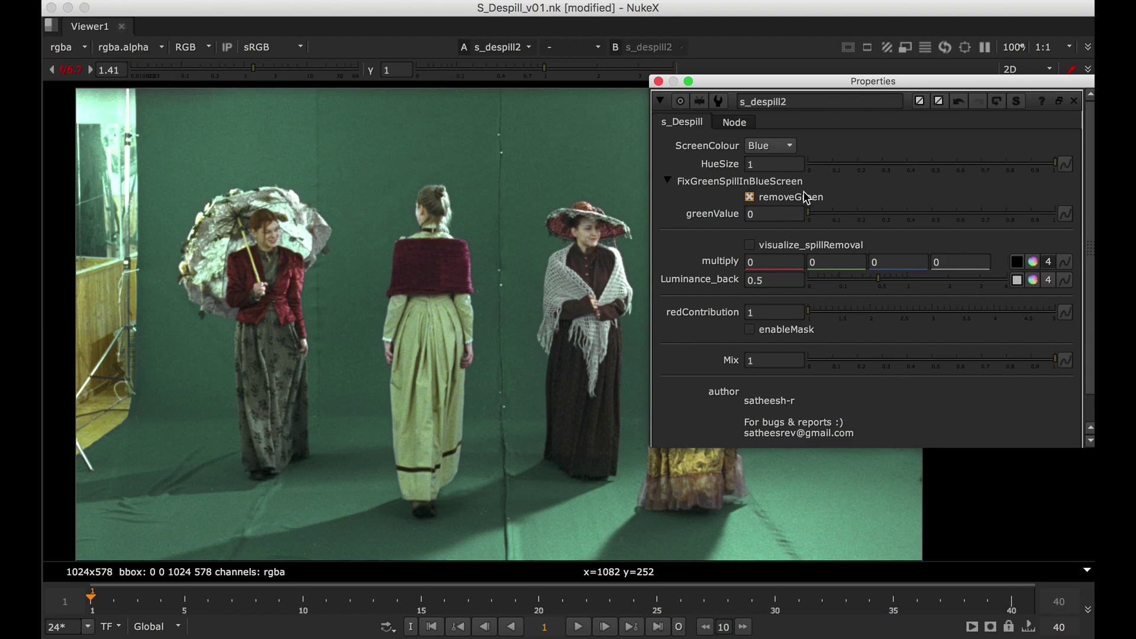
Raise greenValue of s_despill2 gradually back to 1 to remove the remaining green from the plate.
left_click_drag(814, 216, 839, 226)
left_click_drag(999, 220, 1065, 233)
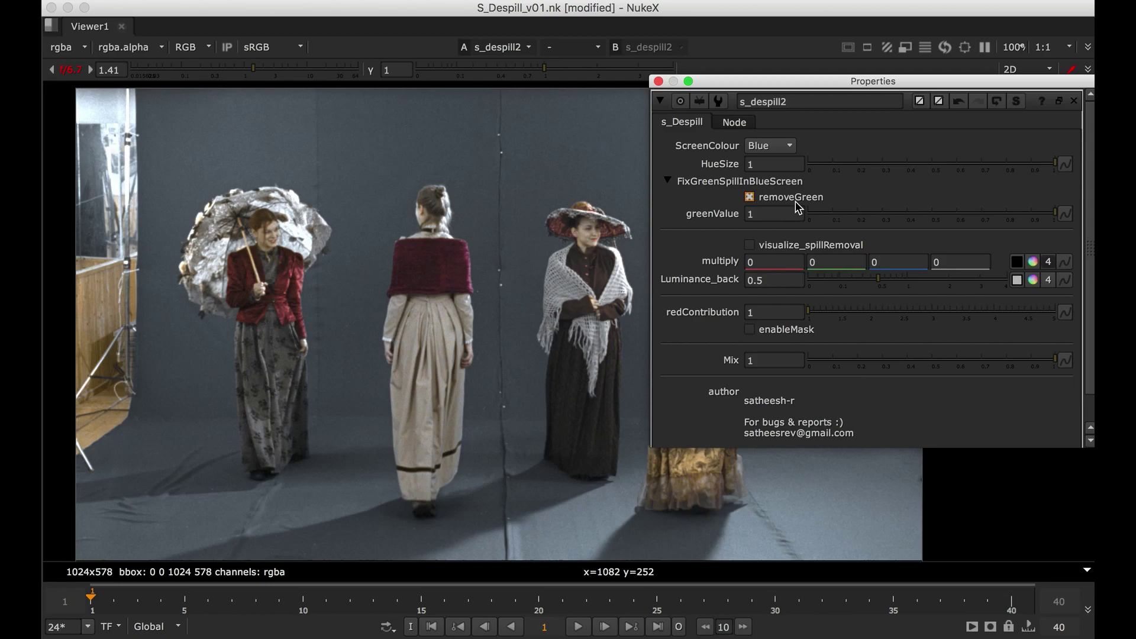
left_click(768, 214)
left_click_drag(767, 213, 716, 215)
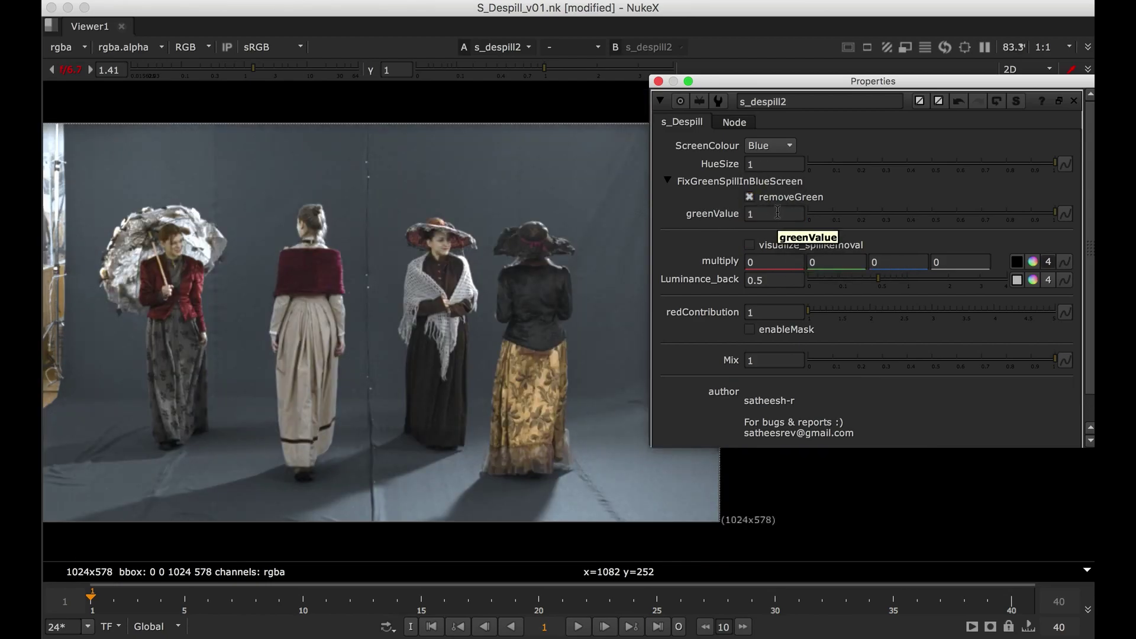
Enable visualize_spillRemoval on s_despill2 with greenValue at 1 and frame the whole bluescreen plate.
left_click_drag(777, 212, 730, 216)
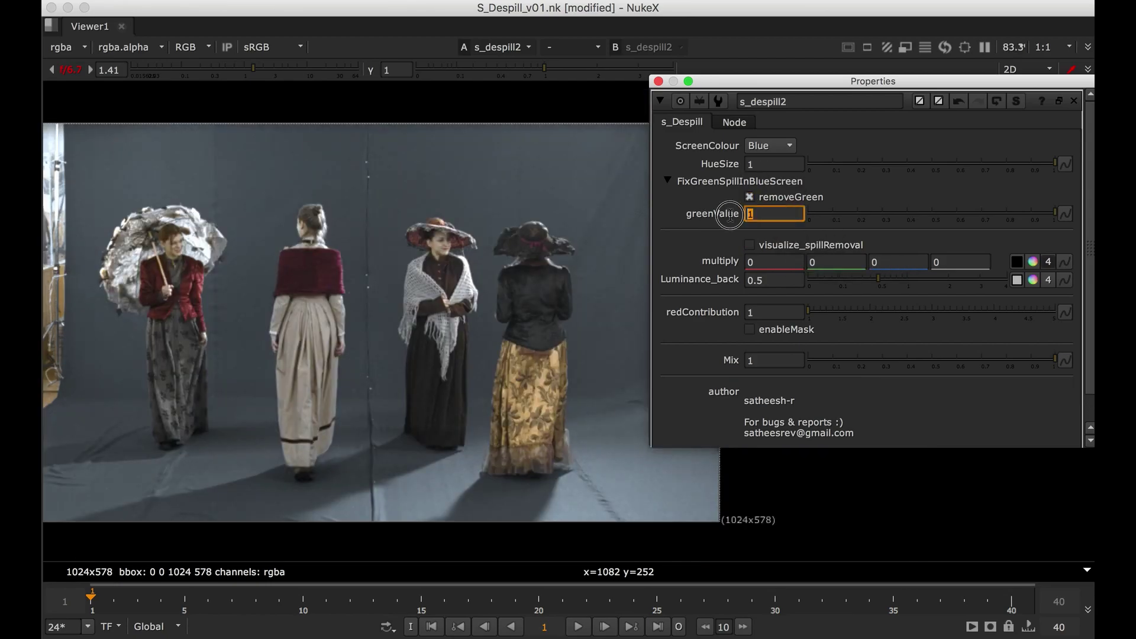
left_click(774, 251)
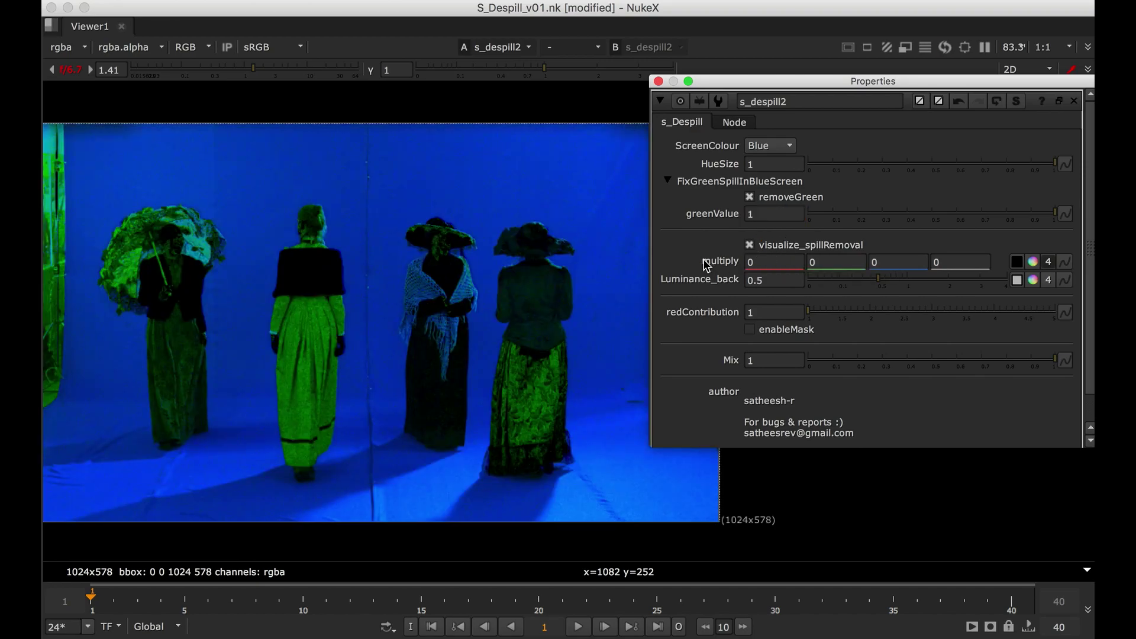
scroll(575, 239, "down", 1)
middle_click_drag(575, 240, 520, 246)
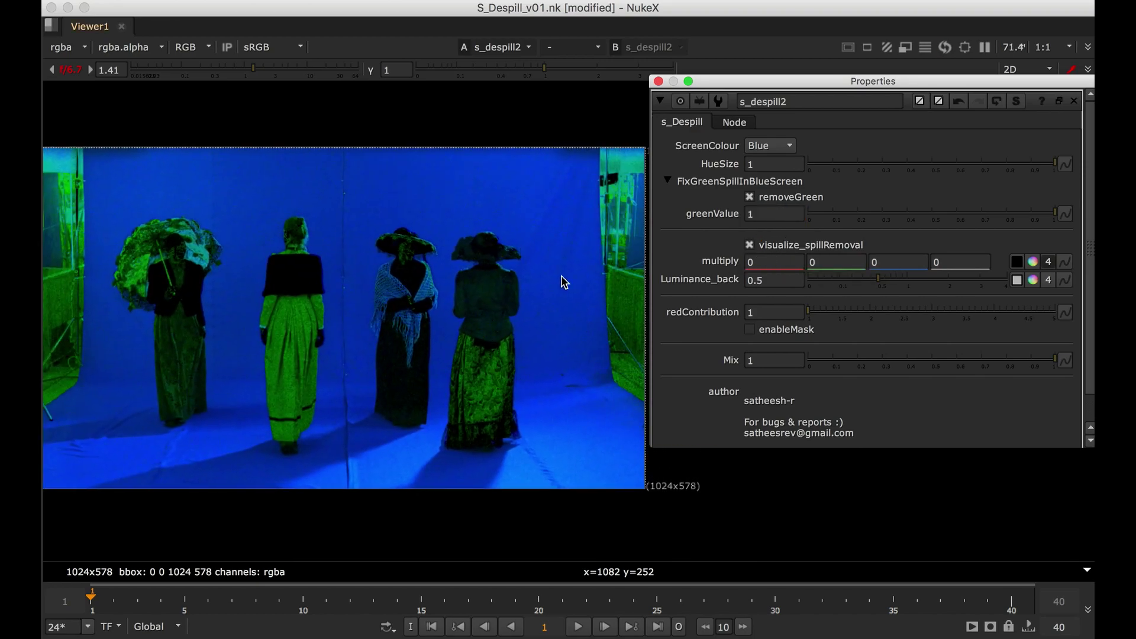
middle_click_drag(357, 273, 383, 273)
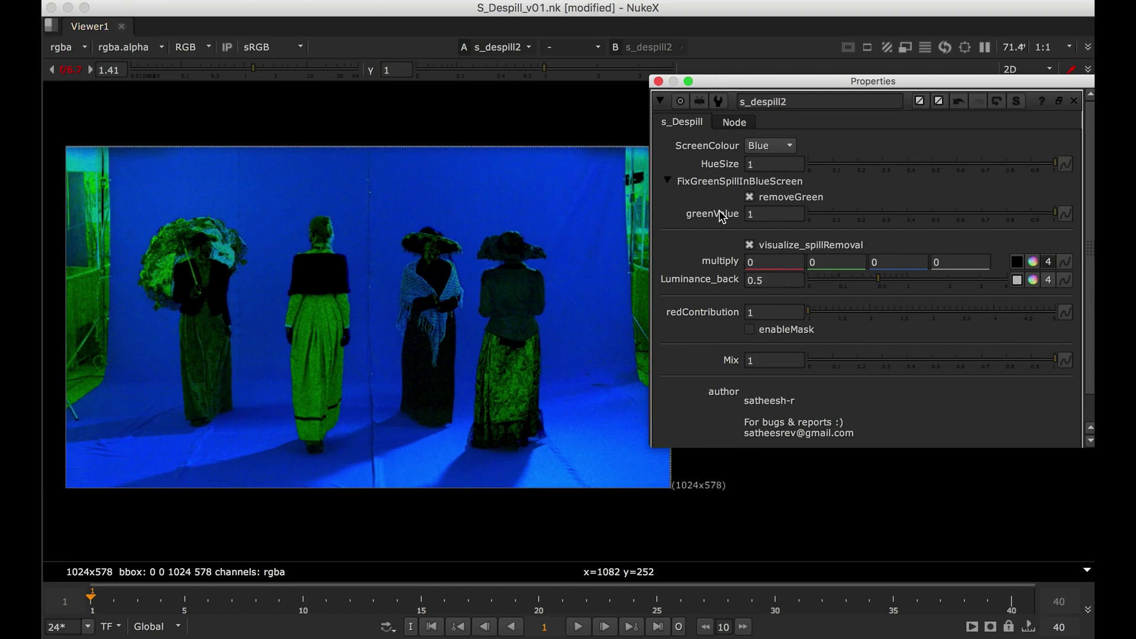
Toggle removeGreen off and on repeatedly to compare the removed spill with and without green, leaving it enabled.
left_click(779, 205)
left_click(780, 205)
left_click(780, 205)
left_click(780, 206)
left_click(780, 205)
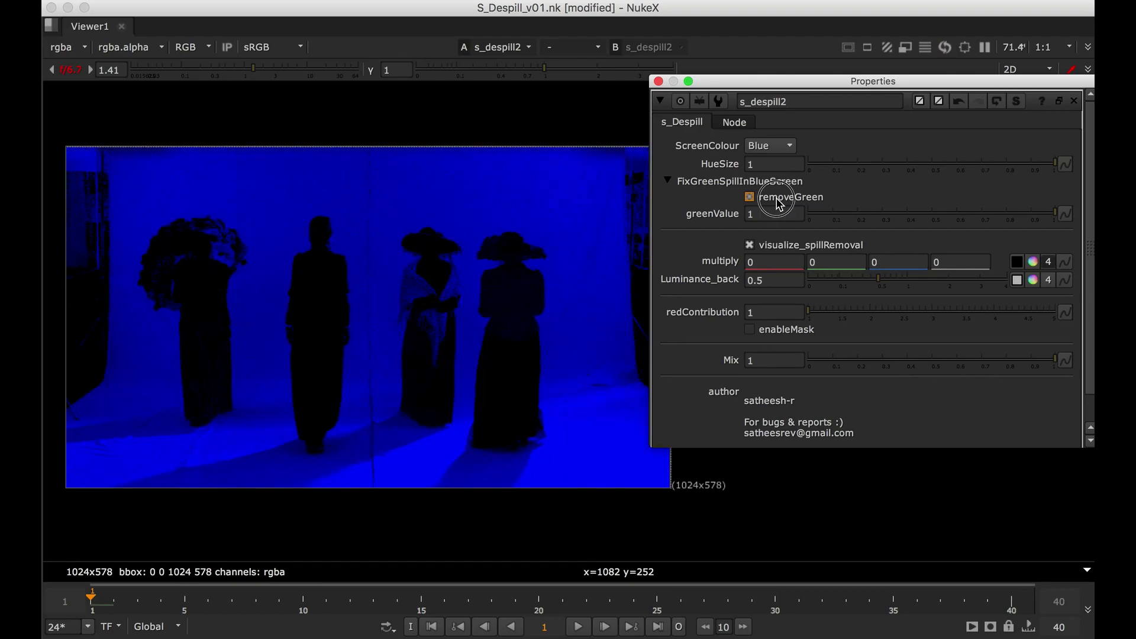
left_click(779, 206)
left_click(780, 205)
left_click(780, 205)
left_click(780, 205)
left_click(780, 205)
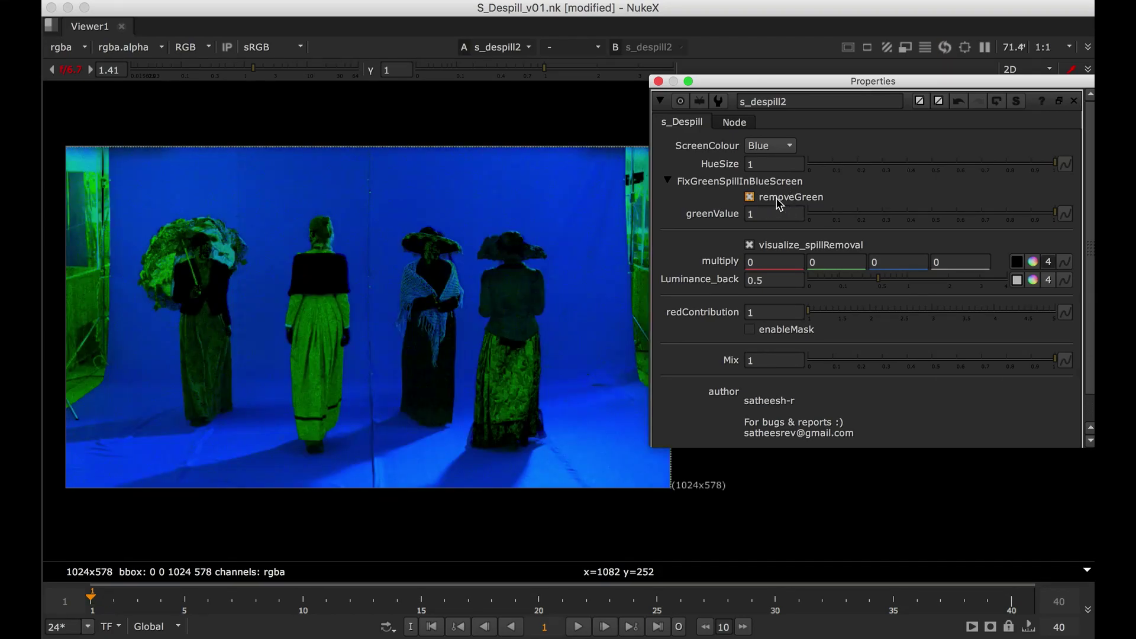
left_click(780, 206)
left_click(780, 205)
left_click(780, 204)
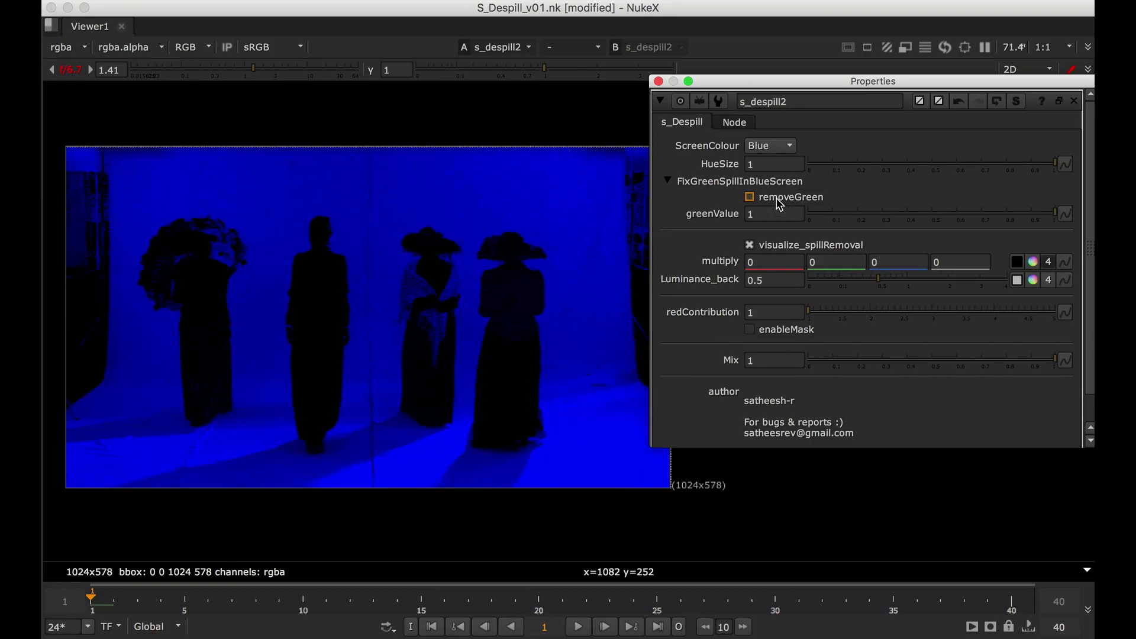
left_click(780, 206)
left_click(780, 205)
left_click(780, 205)
left_click(780, 205)
left_click(780, 205)
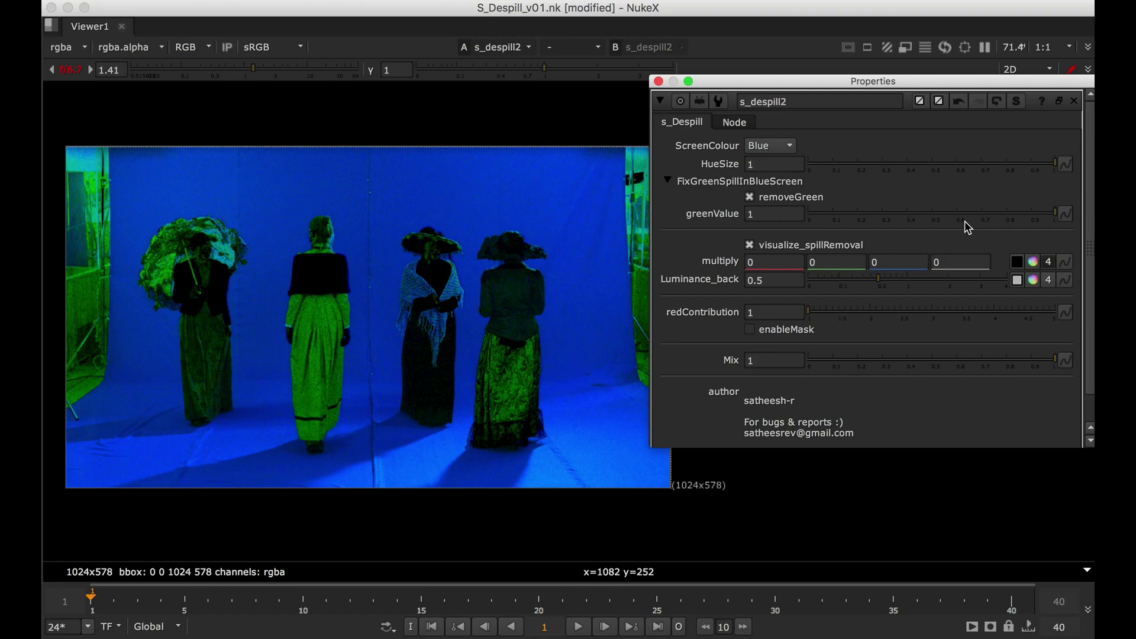
Set greenValue of s_despill2 to 0.5 and raise it gradually to 0.805.
double_click(769, 219)
type(".5")
key("Return")
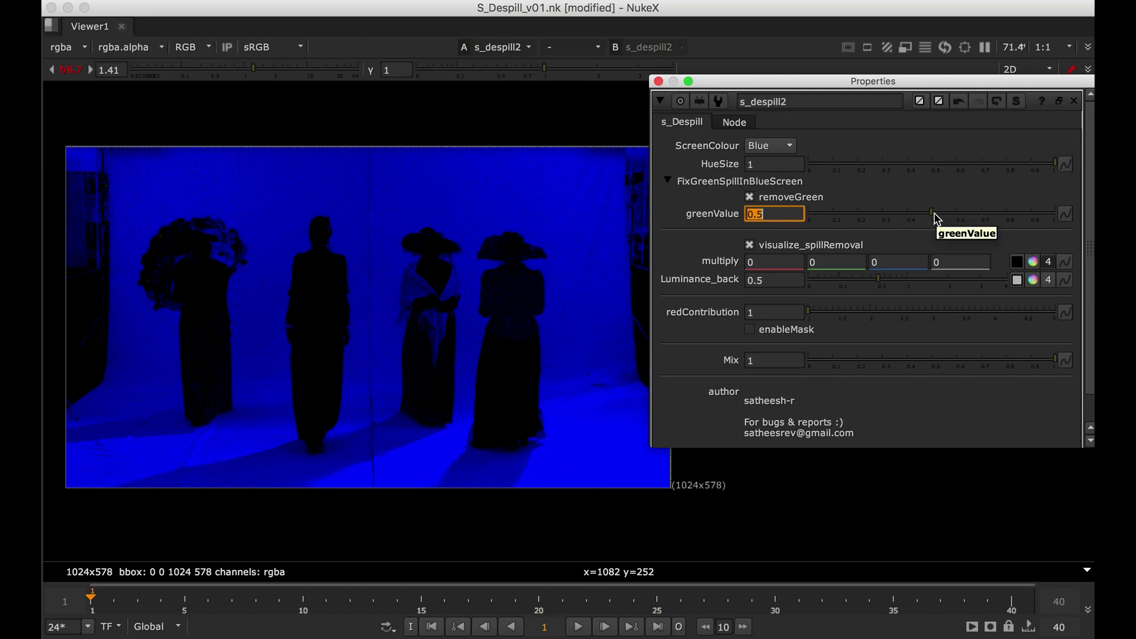
left_click_drag(934, 213, 1009, 214)
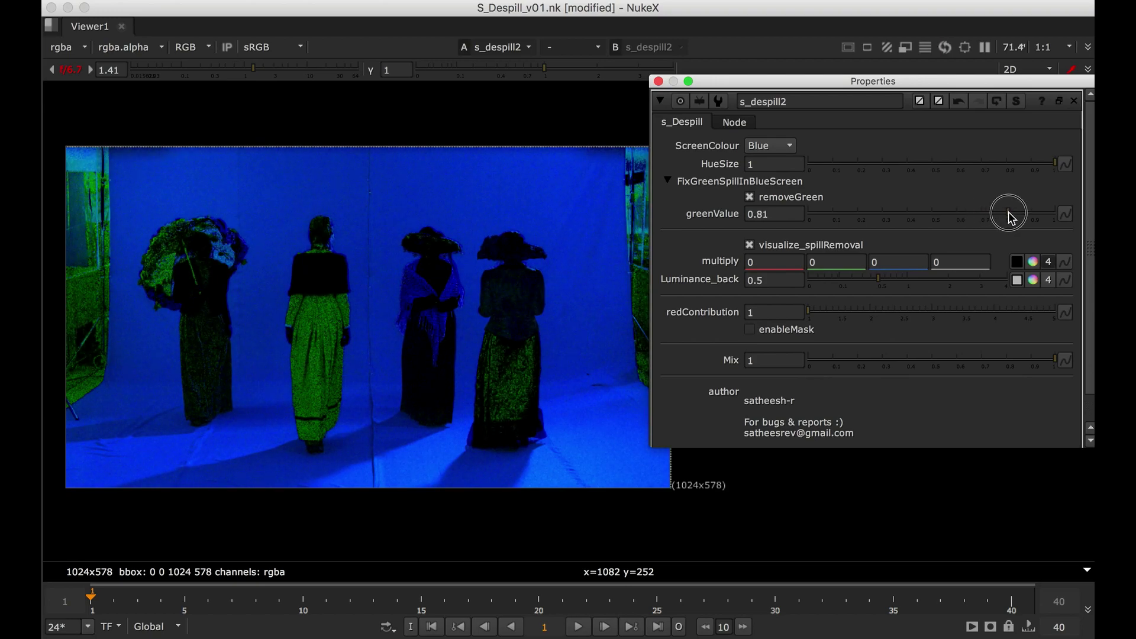
mouse_move(1009, 214)
left_mouse_down()
mouse_move(1032, 215)
mouse_move(1007, 214)
left_mouse_up()
Toggle visualize_spillRemoval off and back on for comparison, and lower greenValue of s_despill2 to 0.69.
left_click(784, 165)
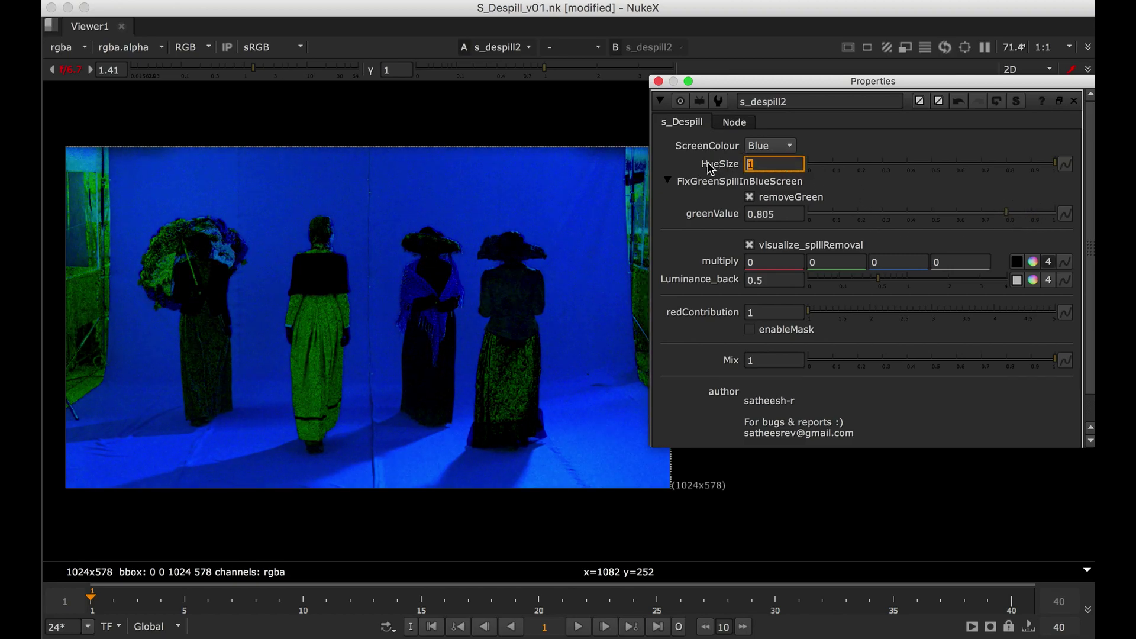
left_click(753, 246)
left_click(754, 246)
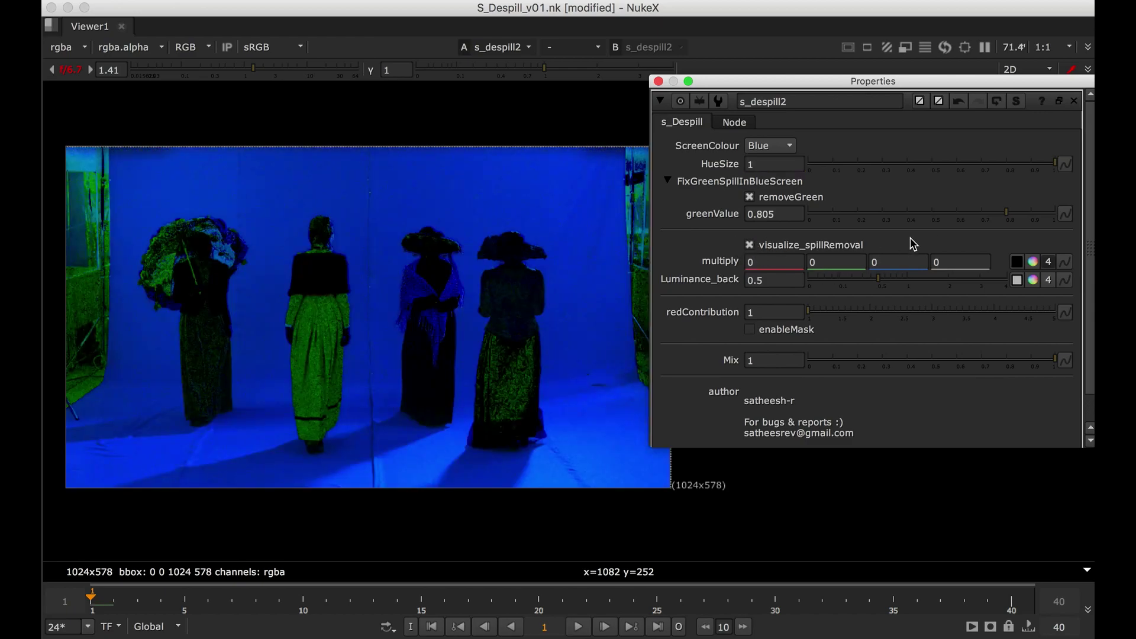
mouse_move(970, 223)
left_mouse_down()
mouse_move(916, 220)
mouse_move(1022, 220)
mouse_move(982, 224)
left_mouse_up()
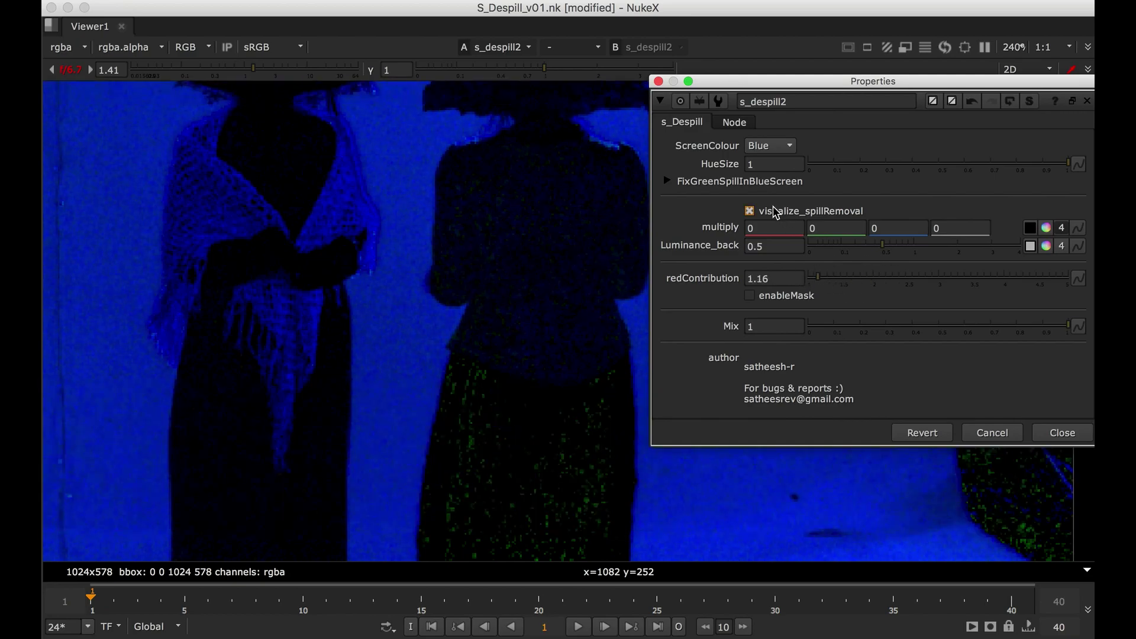
Expand the FixGreenSpillInBlueScreen settings of s_despill2 and return redContribution to 1.
left_click(729, 183)
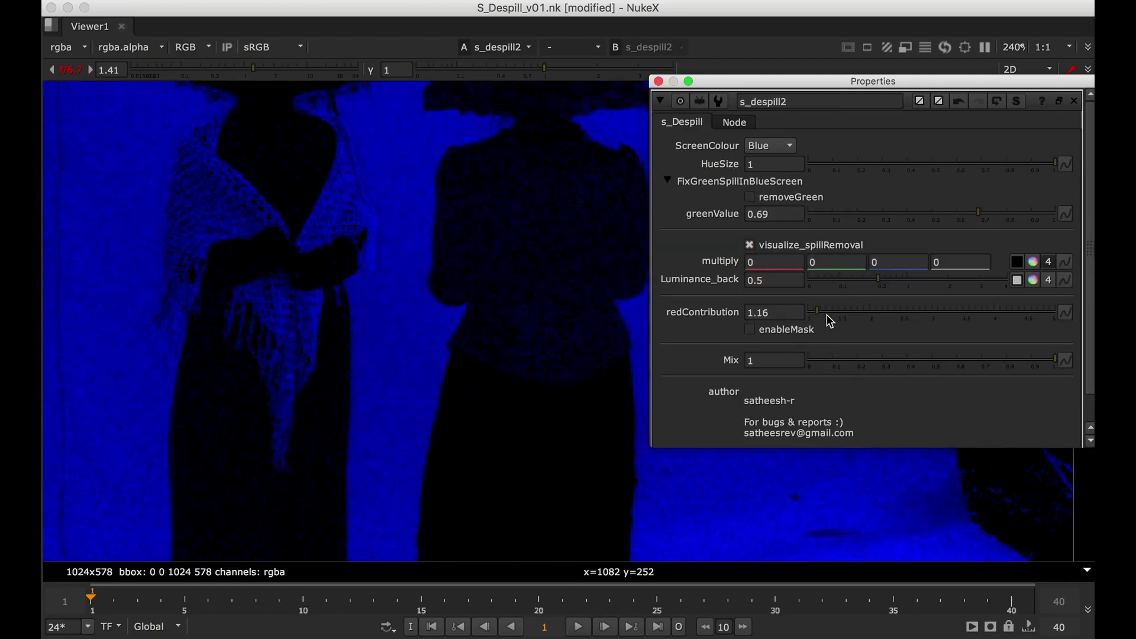
left_click_drag(819, 311, 770, 314)
scroll(355, 307, "down", 5)
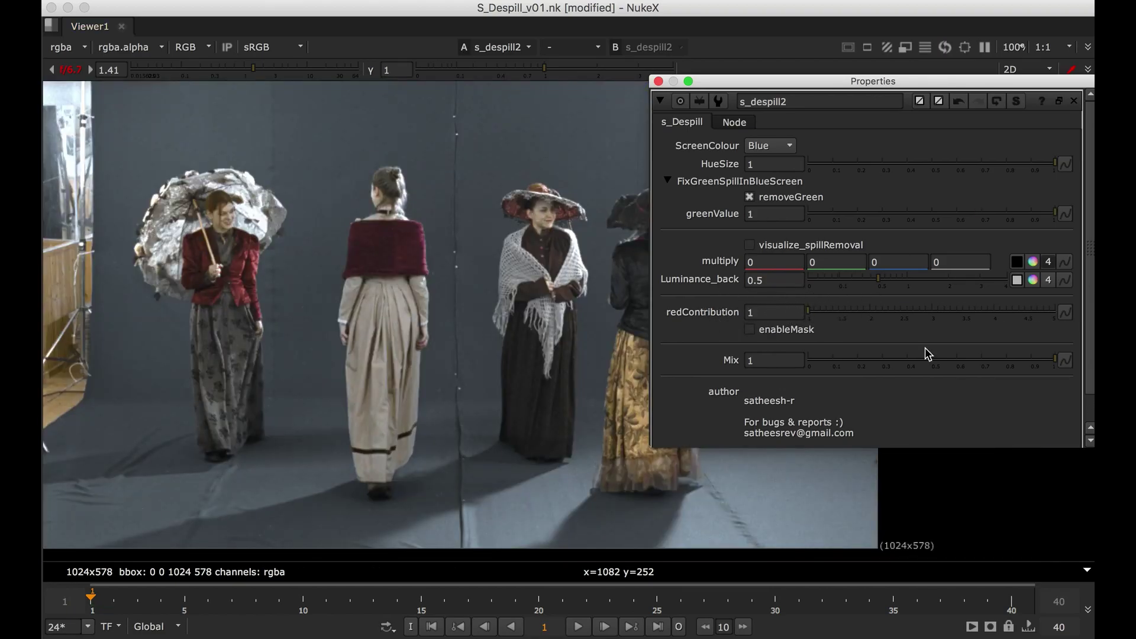